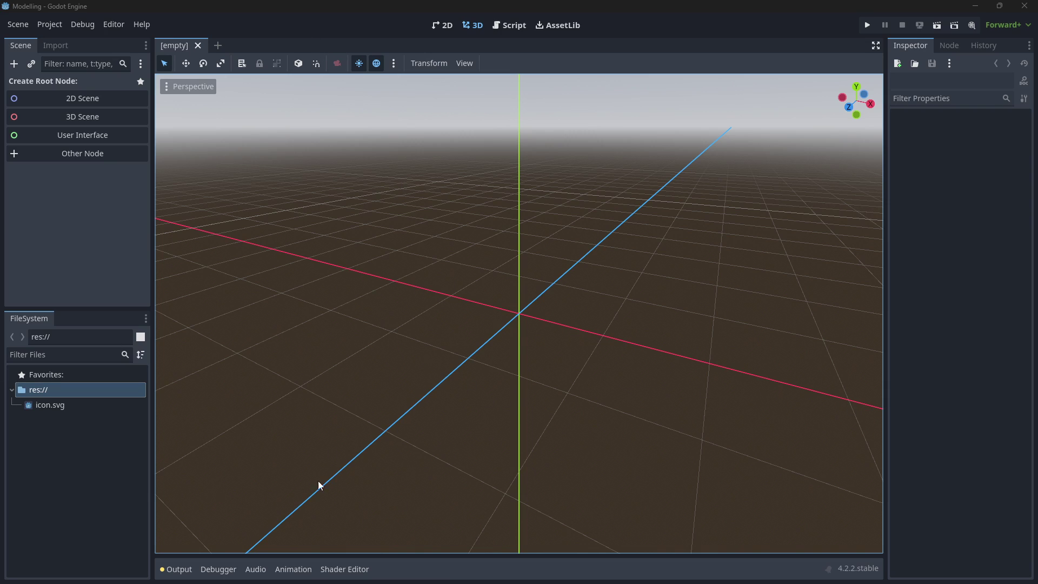
# Search the Asset Library for "first person" and install Quality First Person Controller v2 into the project
pyautogui.click(565, 27)
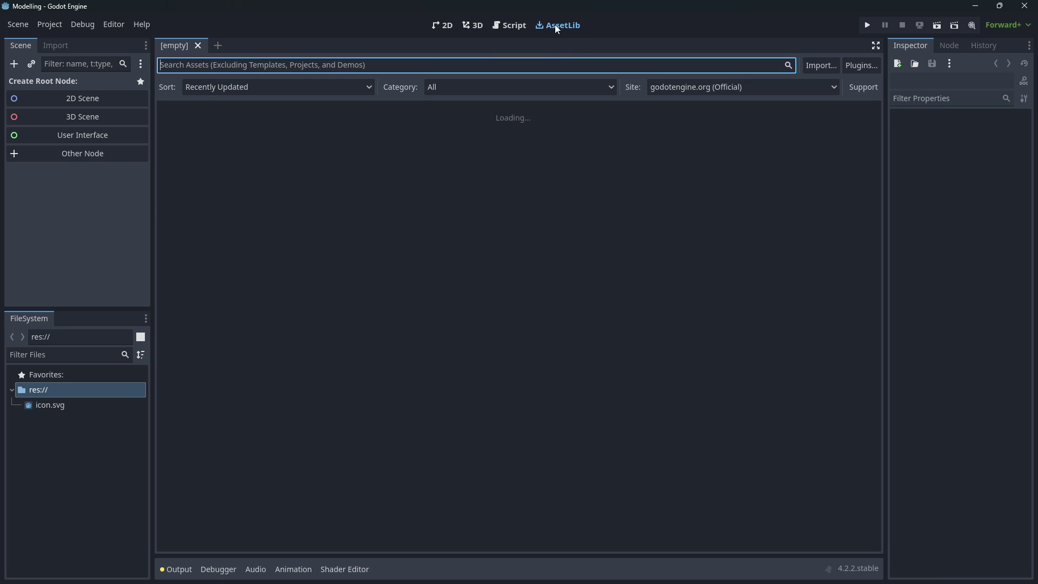
pyautogui.write('first ')
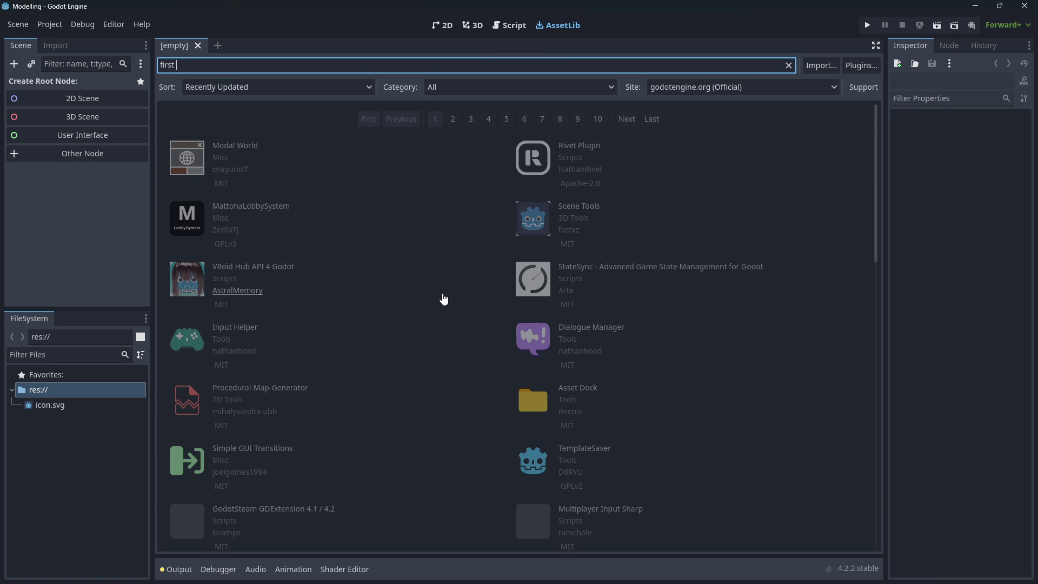
pyautogui.write('person')
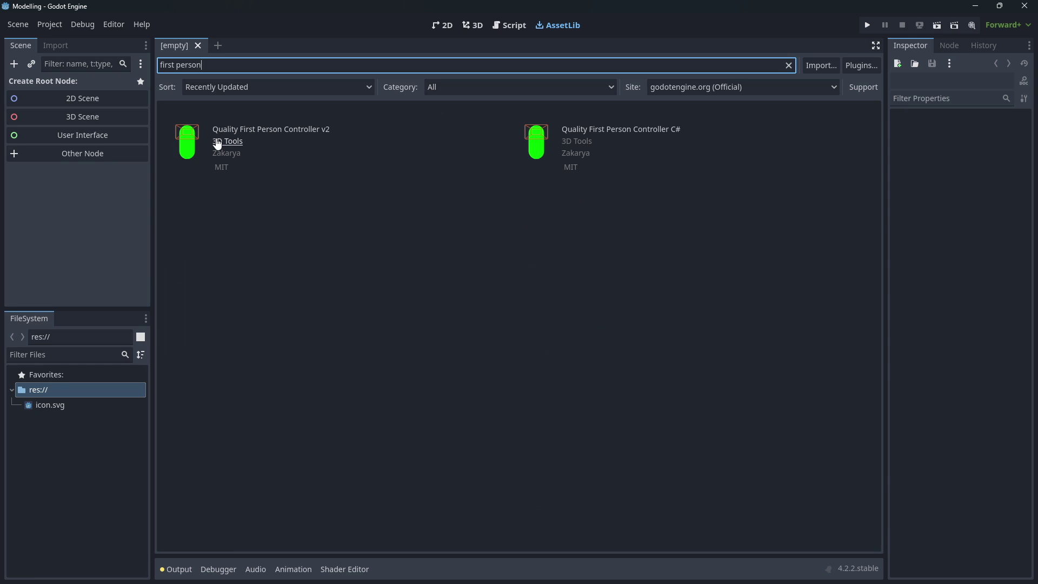
pyautogui.click(248, 134)
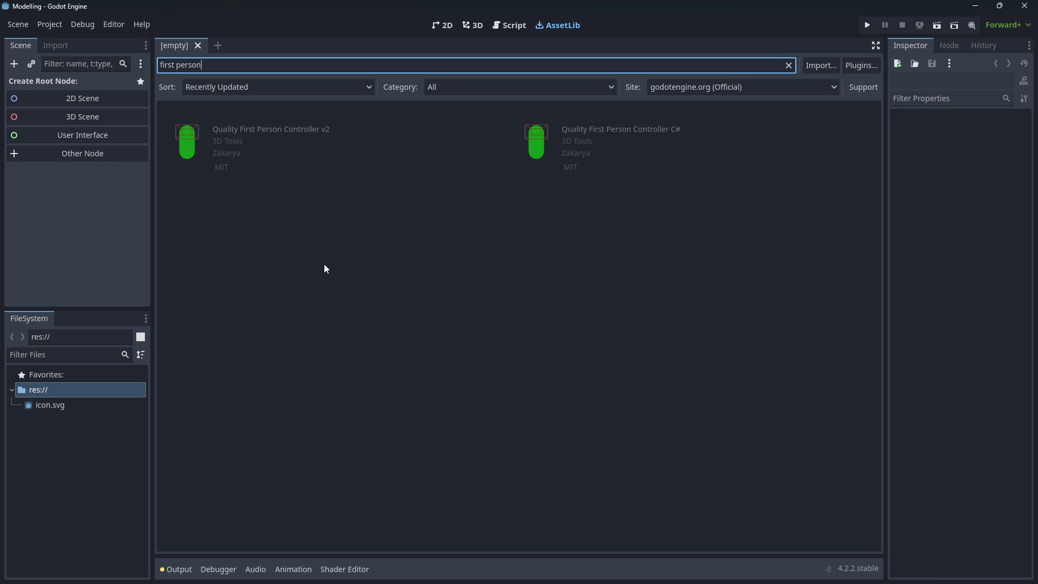
pyautogui.click(414, 419)
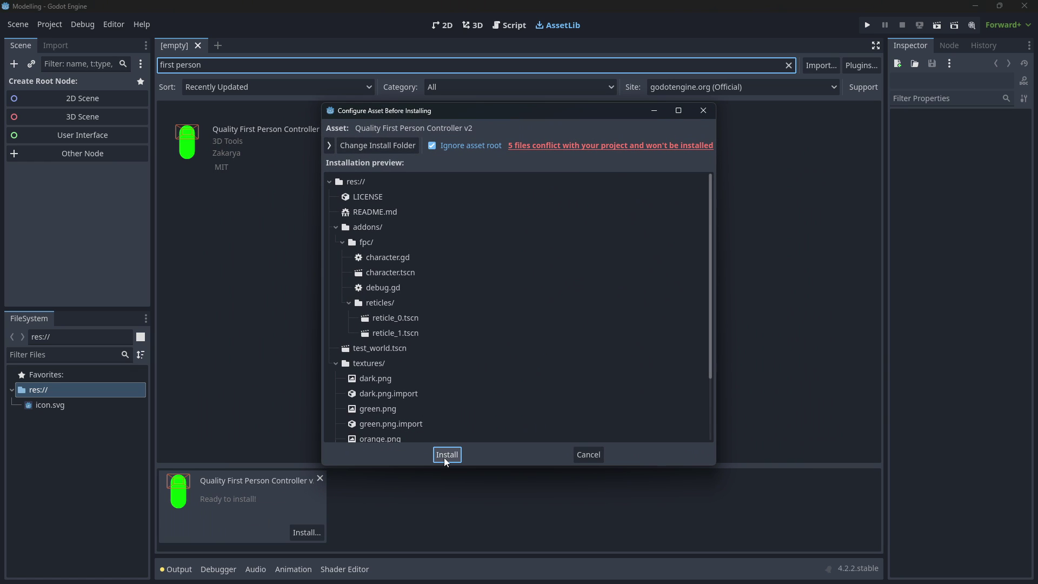
pyautogui.click(445, 455)
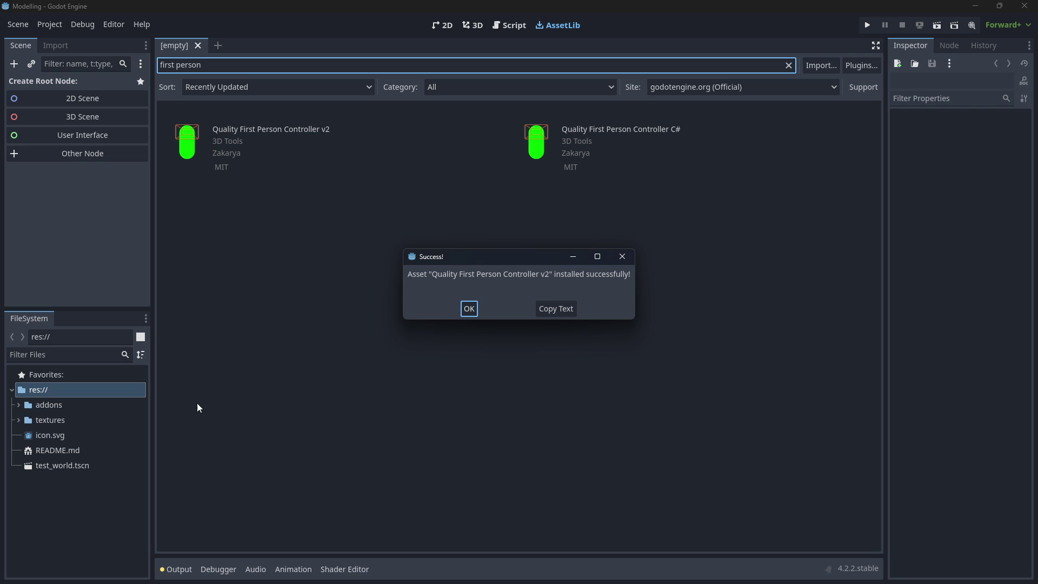
pyautogui.click(469, 308)
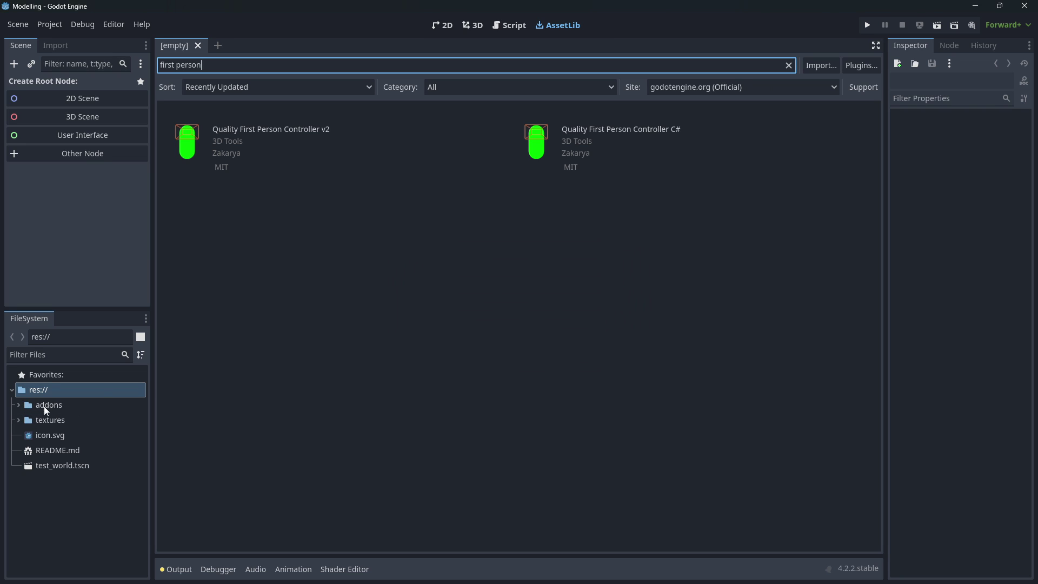
# Open the test_world.tscn scene in the 3D workspace
pyautogui.click(54, 469)
pyautogui.doubleClick(56, 468)
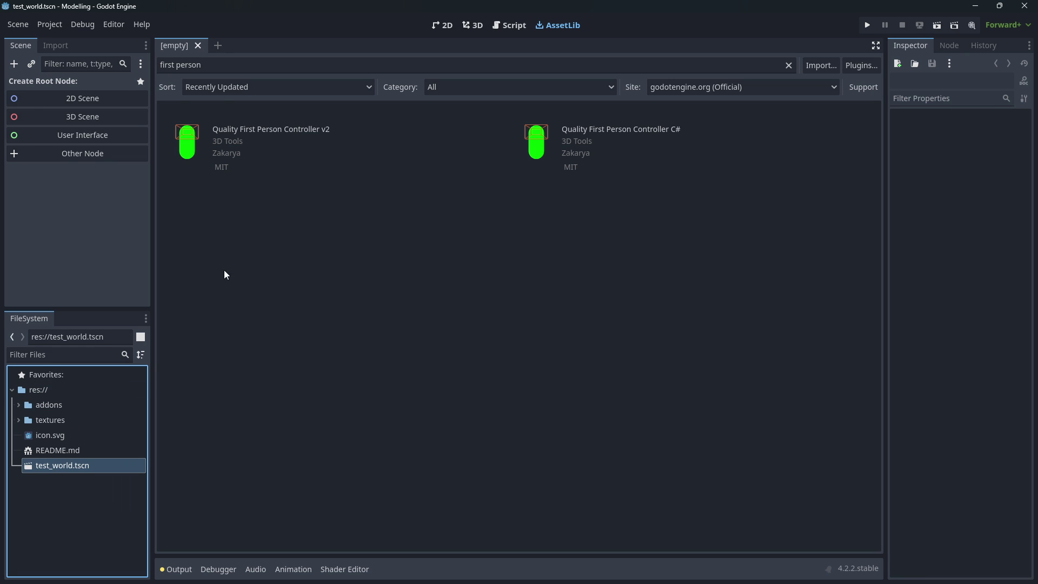
pyautogui.click(473, 24)
pyautogui.scroll(-20, 556, 288)
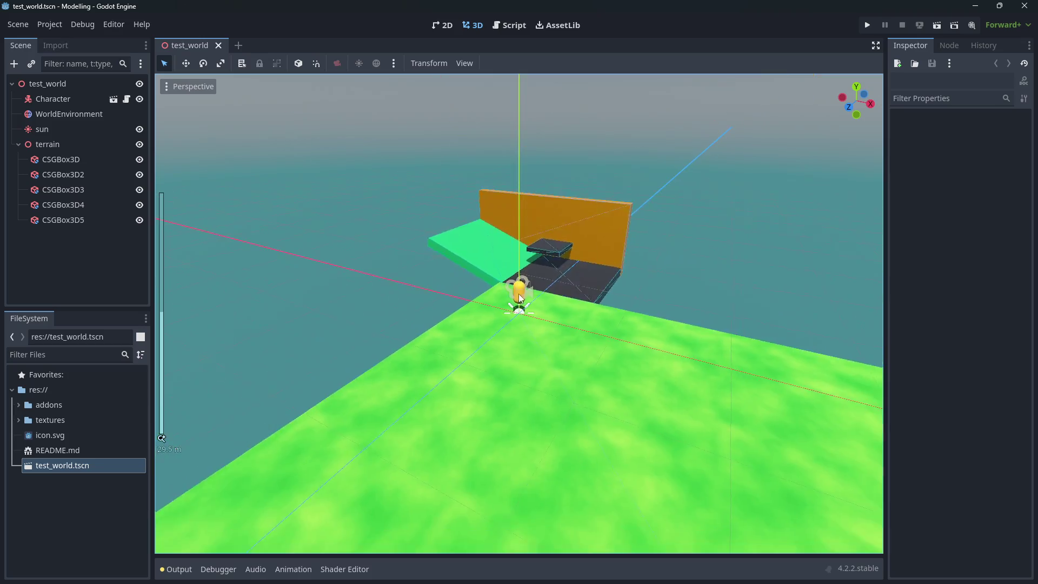
pyautogui.scroll(6, 519, 297)
pyautogui.moveTo(431, 264); pyautogui.dragTo(320, 314, button='middle')
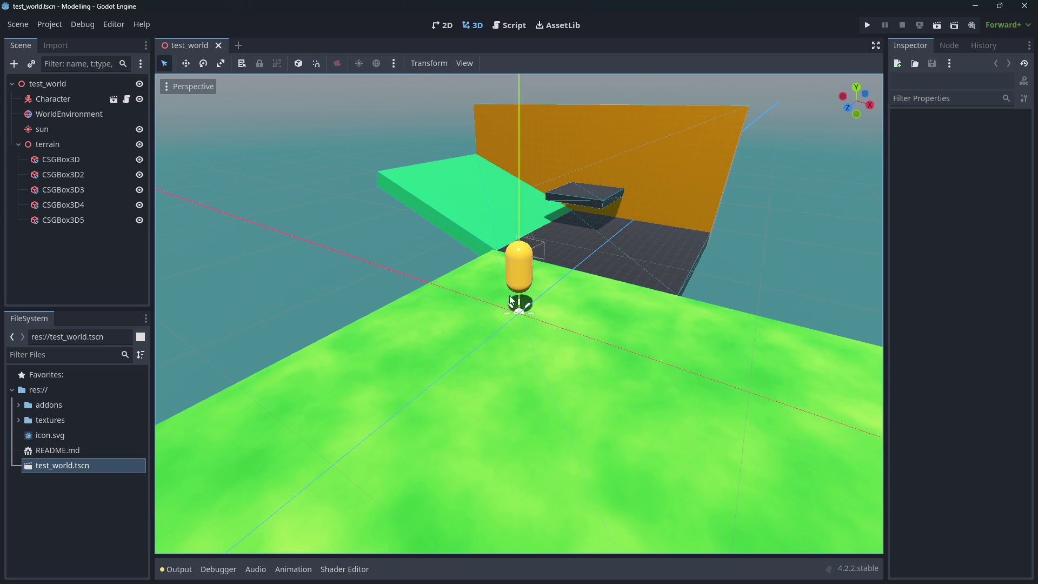
# Open the Input Map in the project settings and show the built-in actions
pyautogui.click(41, 25)
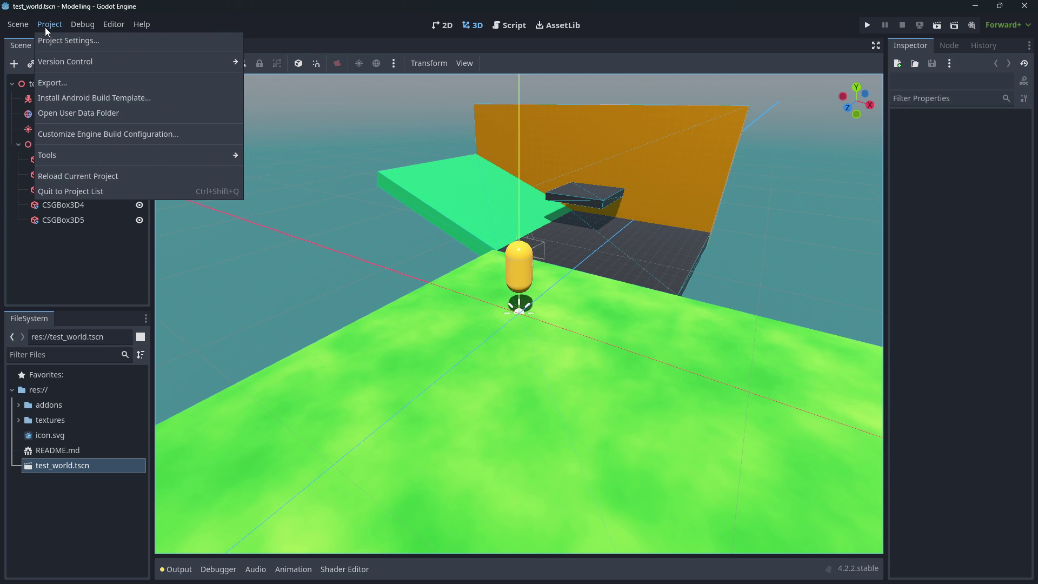
pyautogui.click(50, 39)
pyautogui.click(347, 118)
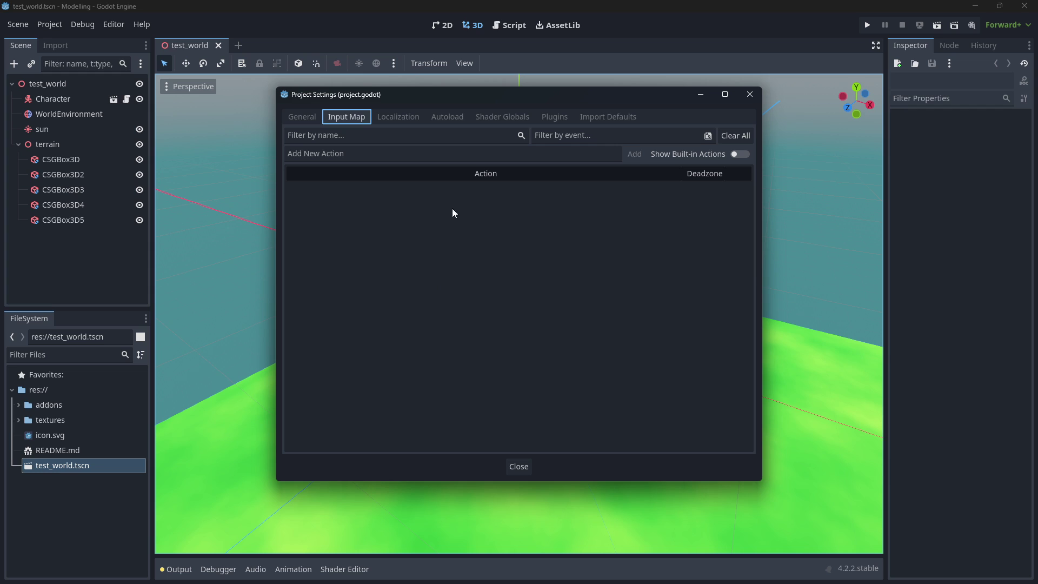
pyautogui.click(739, 154)
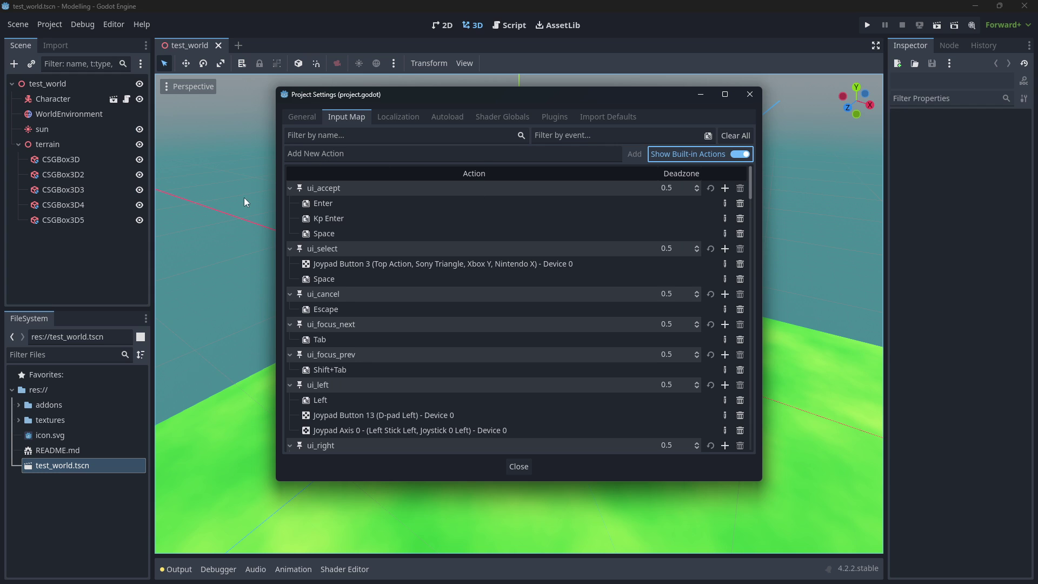
pyautogui.scroll(-5, 361, 368)
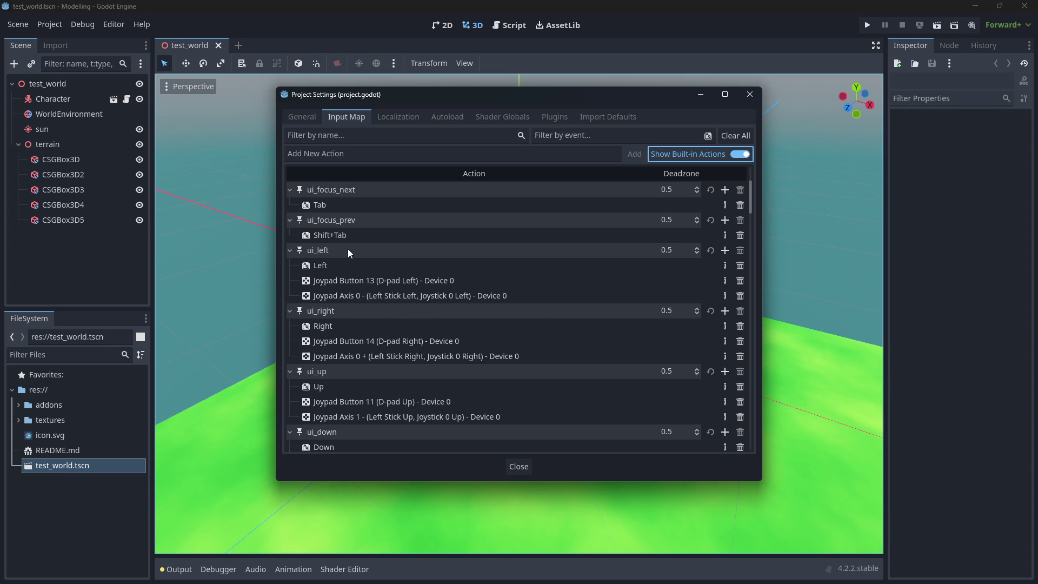
# Add the A key to the ui_left action and the D key to the ui_right action
pyautogui.click(722, 251)
pyautogui.click(725, 250)
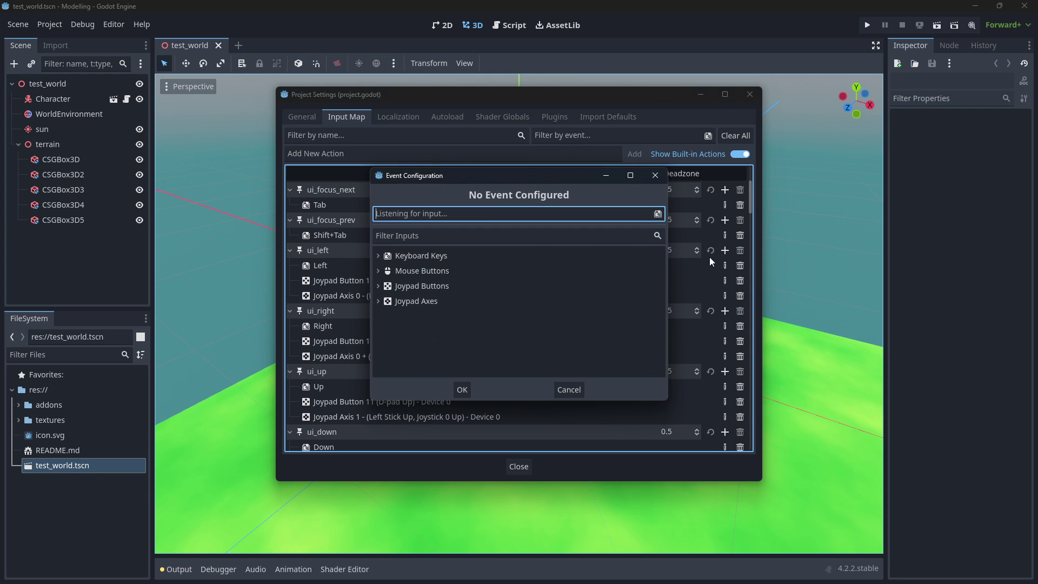
pyautogui.press('a')
pyautogui.click(465, 390)
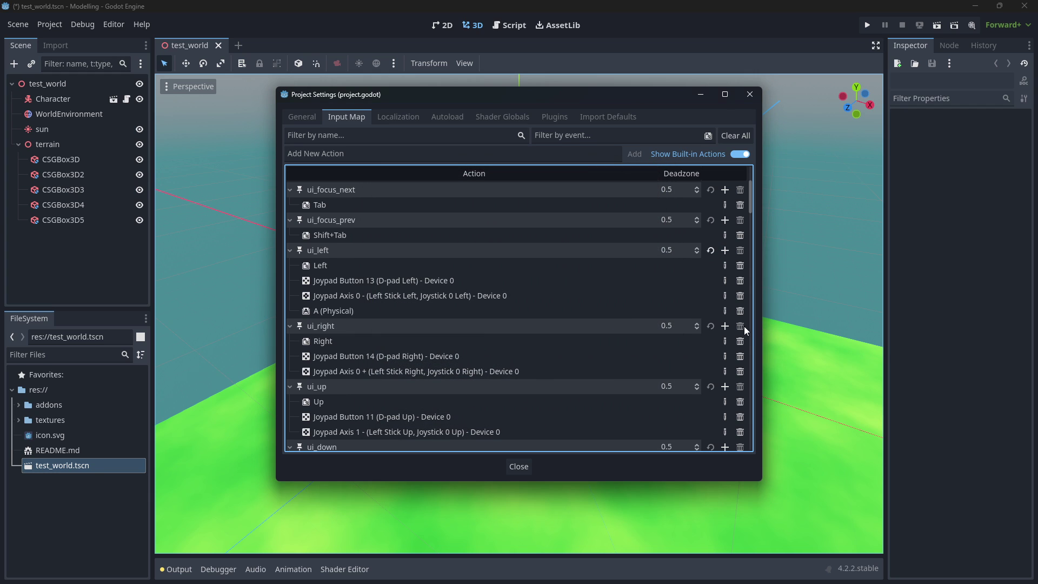
pyautogui.click(725, 326)
pyautogui.press('d')
pyautogui.click(463, 389)
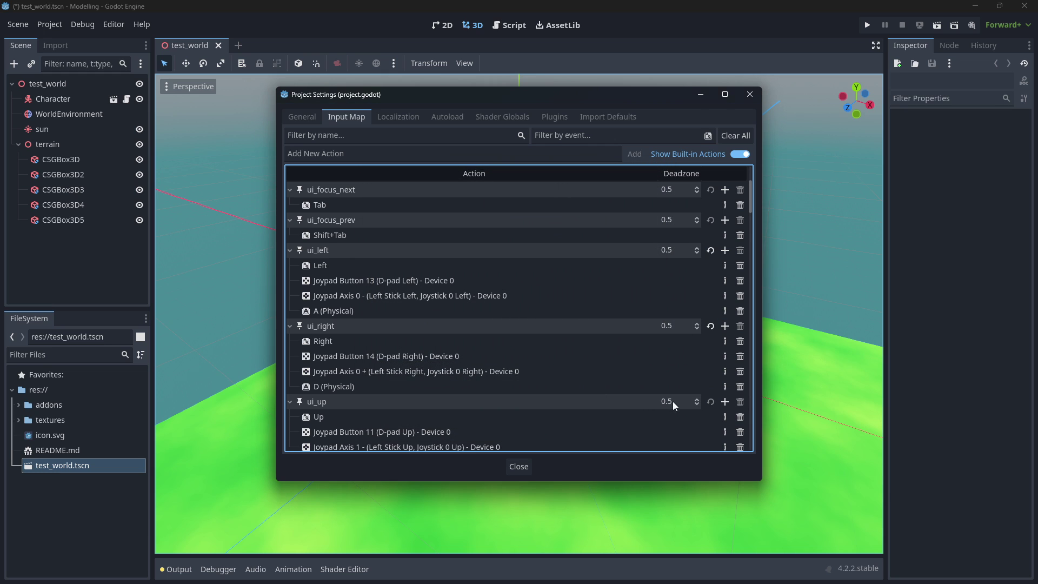
# Add the W key to ui_up and the S key to ui_down, and close the project settings
pyautogui.click(725, 402)
pyautogui.press('w')
pyautogui.click(466, 390)
pyautogui.scroll(-3, 653, 384)
pyautogui.click(725, 343)
pyautogui.press('s')
pyautogui.click(466, 390)
pyautogui.click(517, 466)
# Run the test_world scene, try out the first-person movement, and quit the game
pyautogui.click(936, 26)
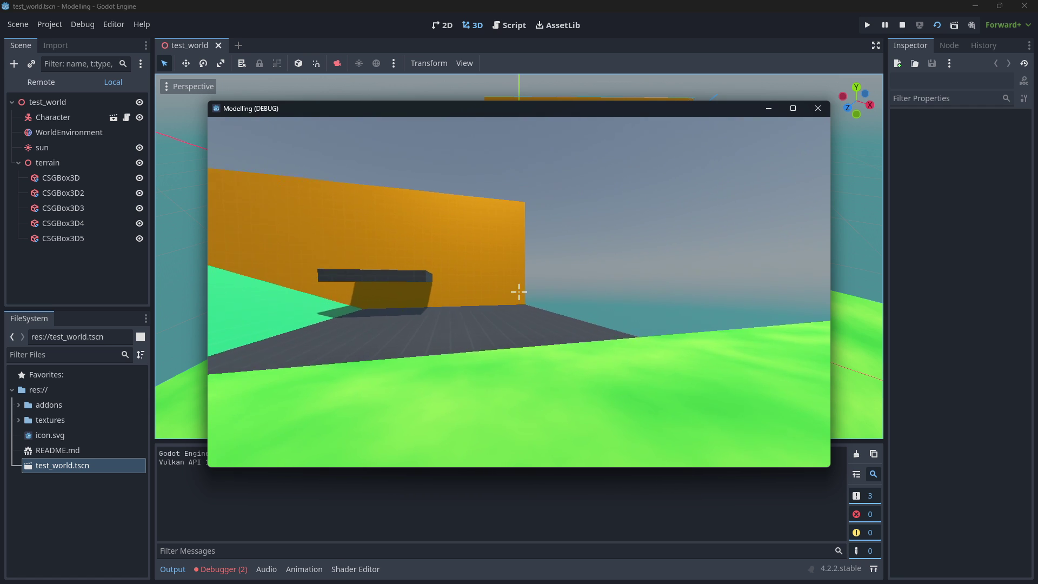
pyautogui.press('s')
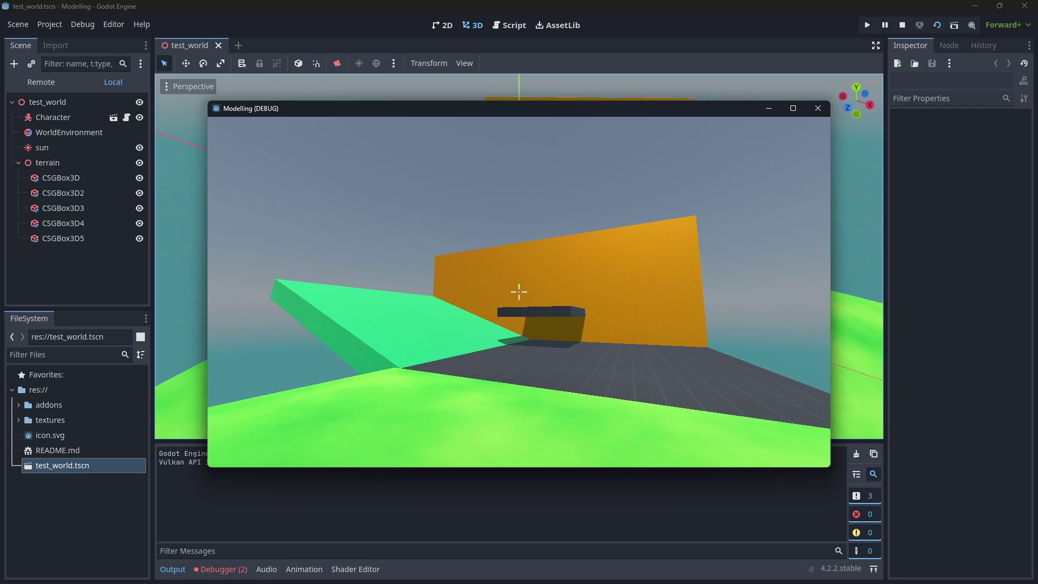
pyautogui.press('Escape')
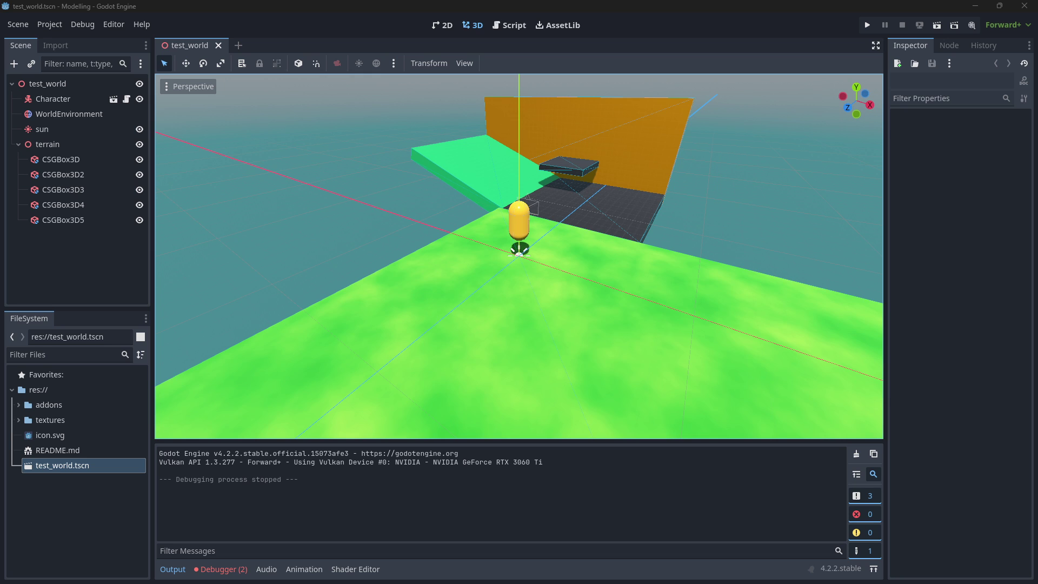
# Switch to the browser and open the latest release of the cyclopsLevelBuilder repository on GitHub
pyautogui.moveTo(665, 124); pyautogui.dragTo(787, 71)
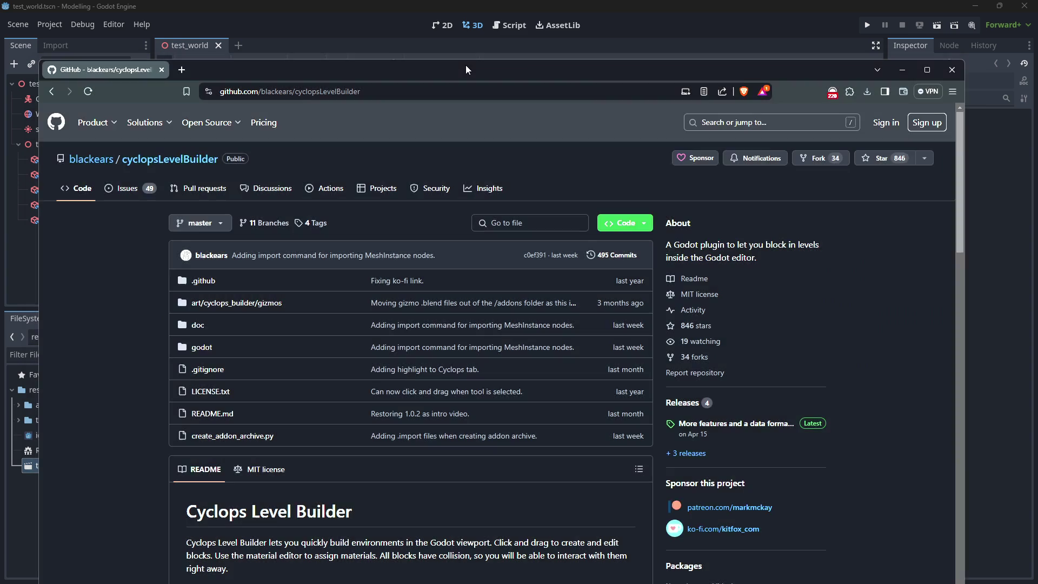
pyautogui.doubleClick(466, 70)
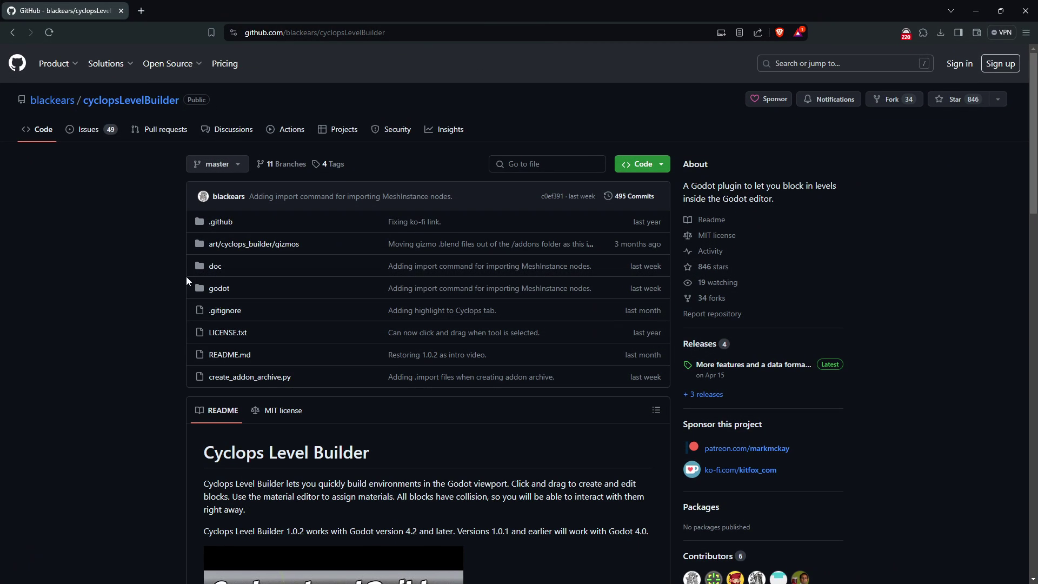
pyautogui.scroll(-4, 187, 281)
pyautogui.scroll(4, 268, 379)
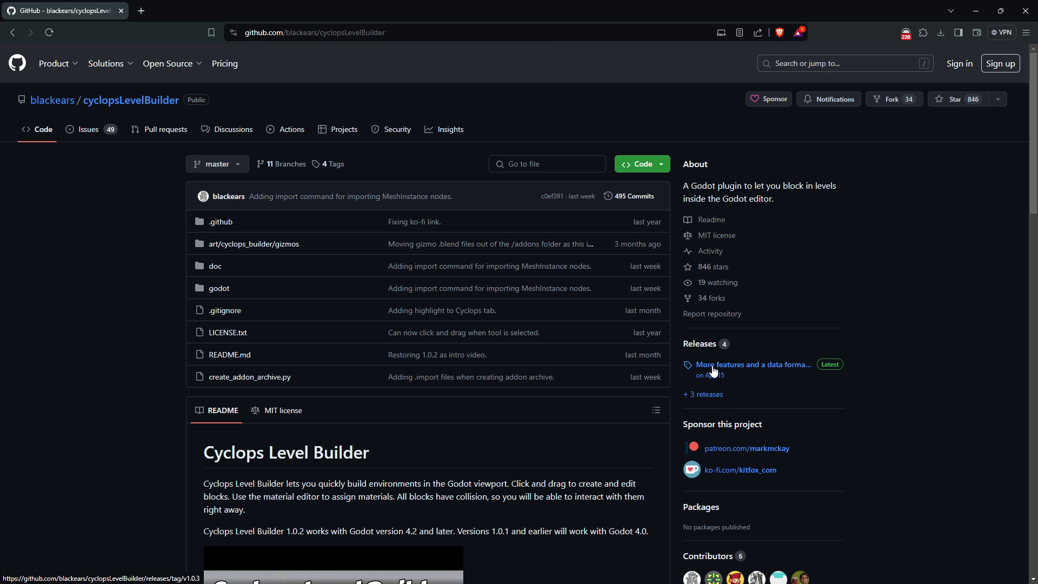
pyautogui.click(714, 368)
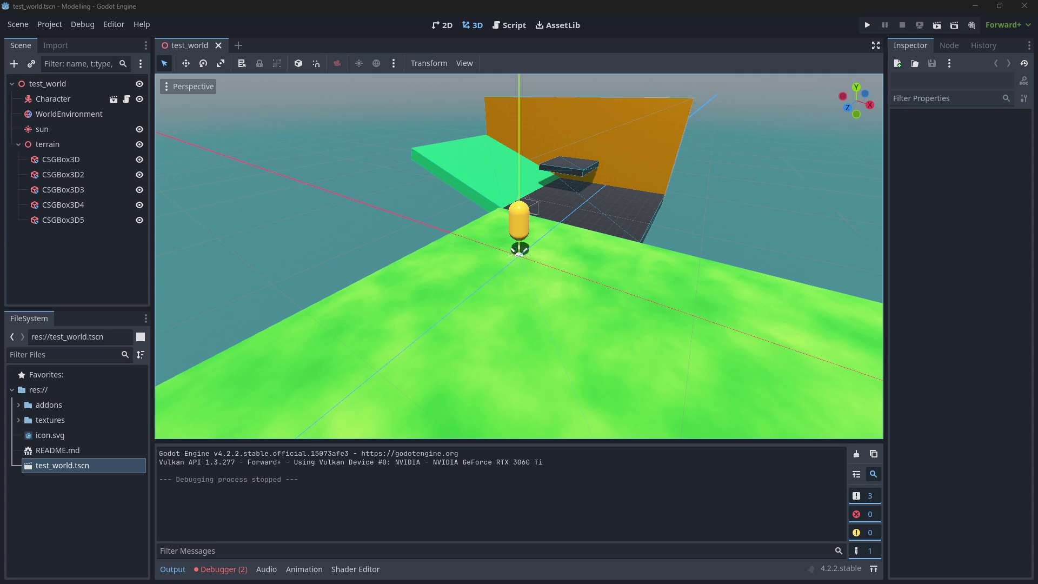
pyautogui.hotkey('alt', 'Tab')
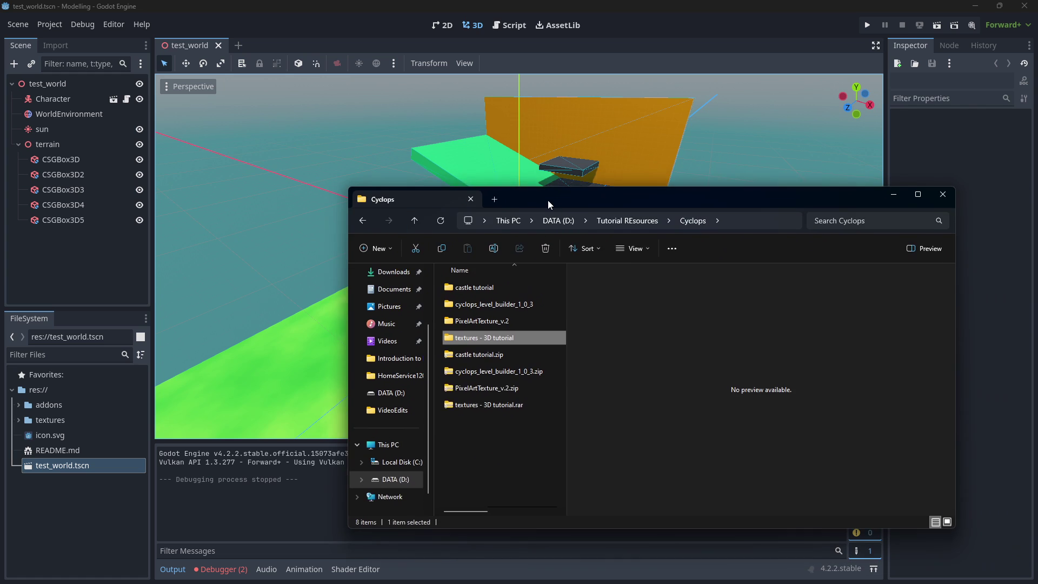
pyautogui.click(421, 329)
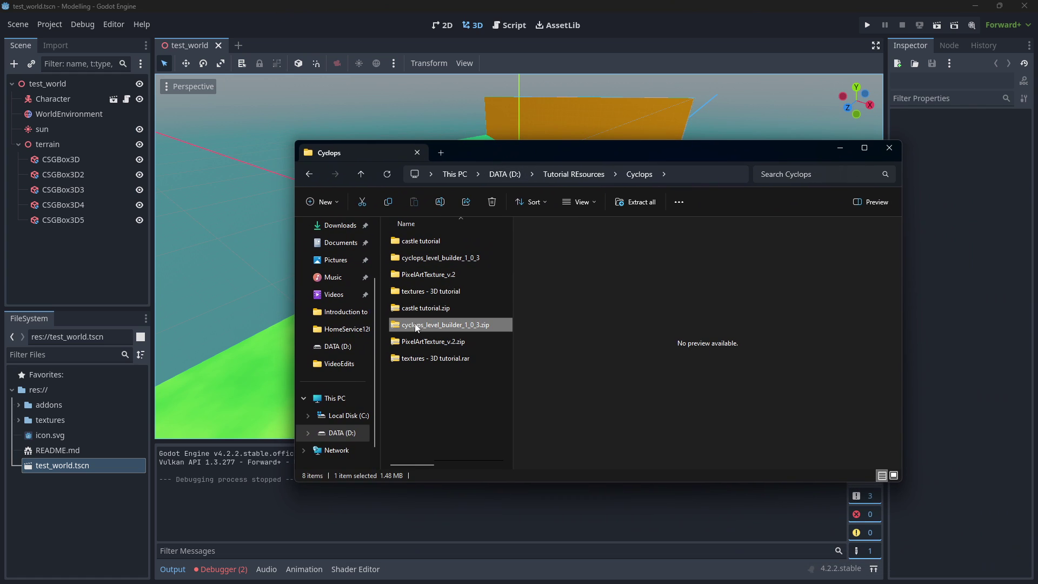
pyautogui.click(636, 204)
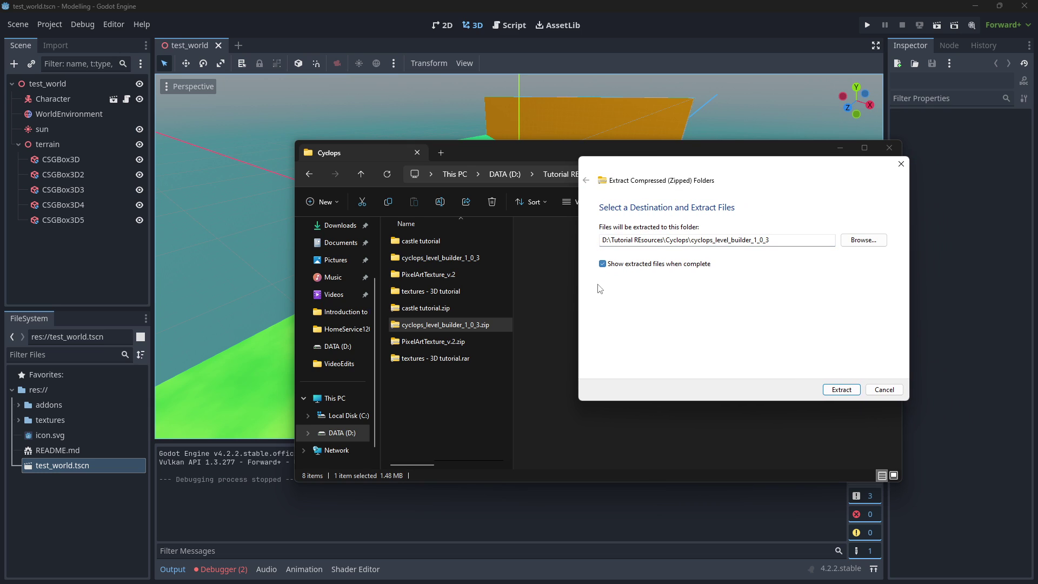
pyautogui.click(885, 390)
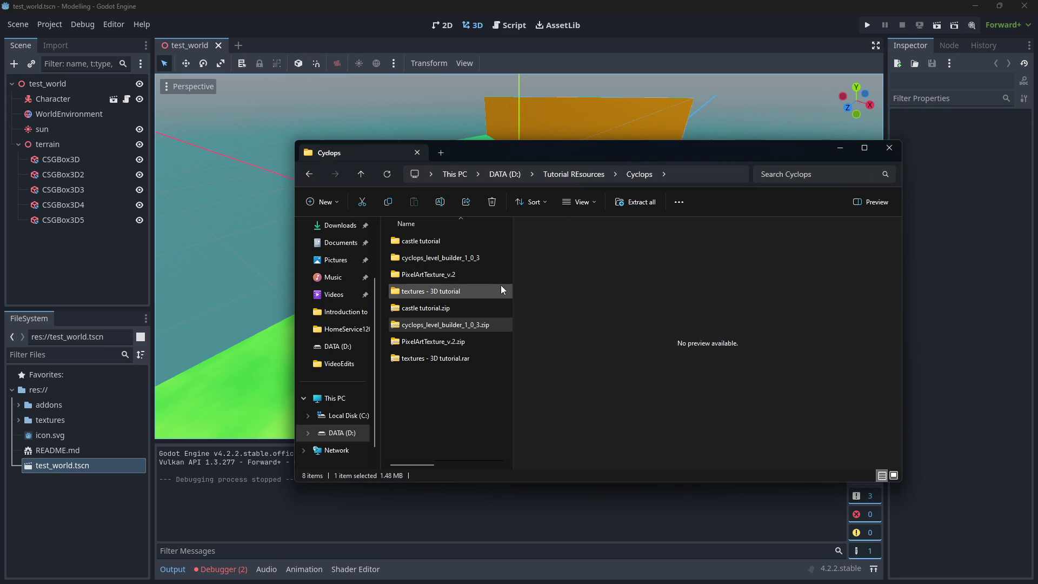
# Copy the addons folder from the extracted cyclops_level_builder_1_0_3 folder into the Godot project's res:// root
pyautogui.doubleClick(452, 260)
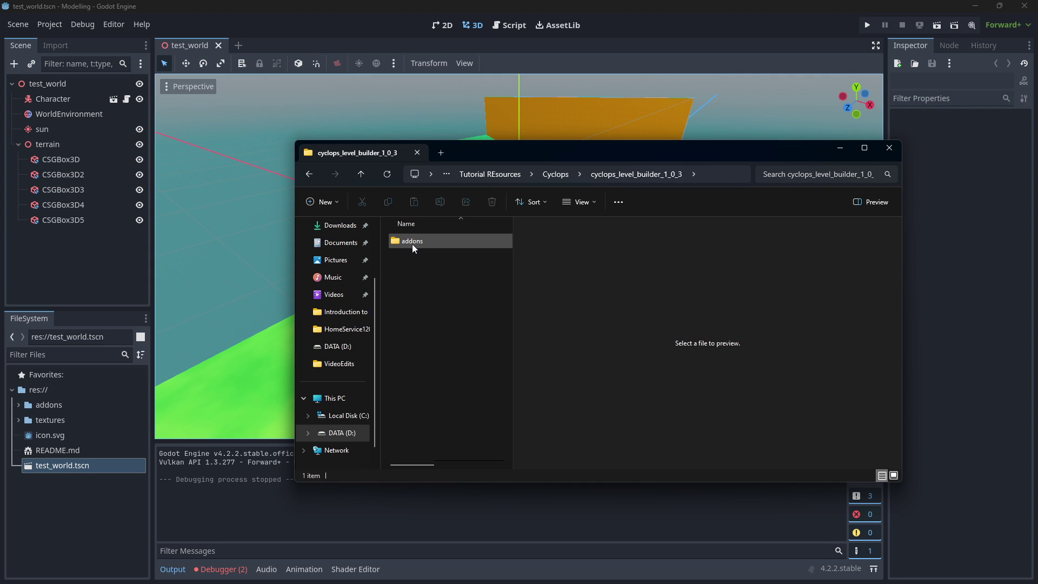
pyautogui.moveTo(414, 244); pyautogui.dragTo(396, 320)
pyautogui.click(35, 391)
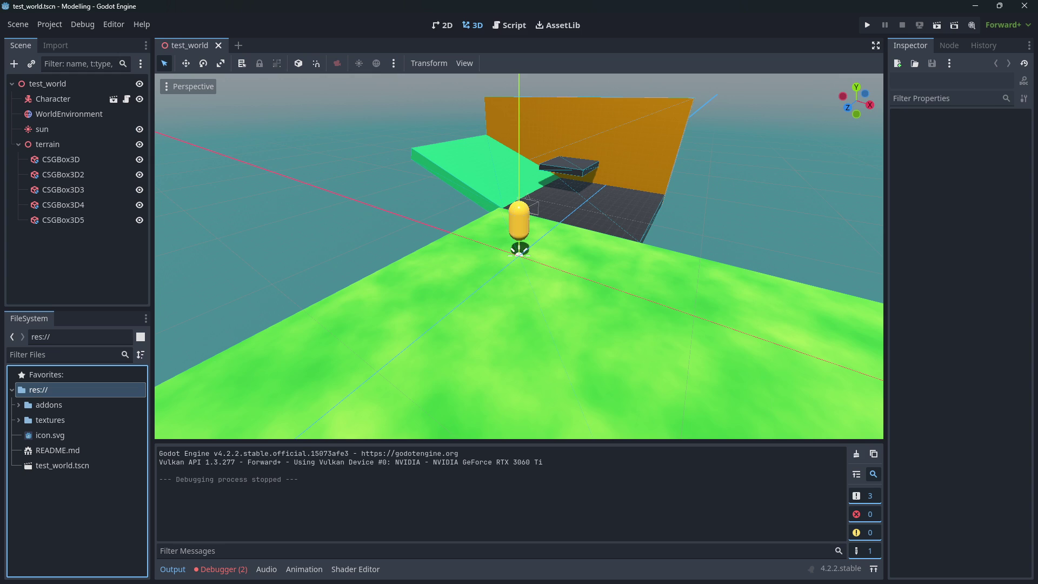
pyautogui.hotkey('alt', 'Tab')
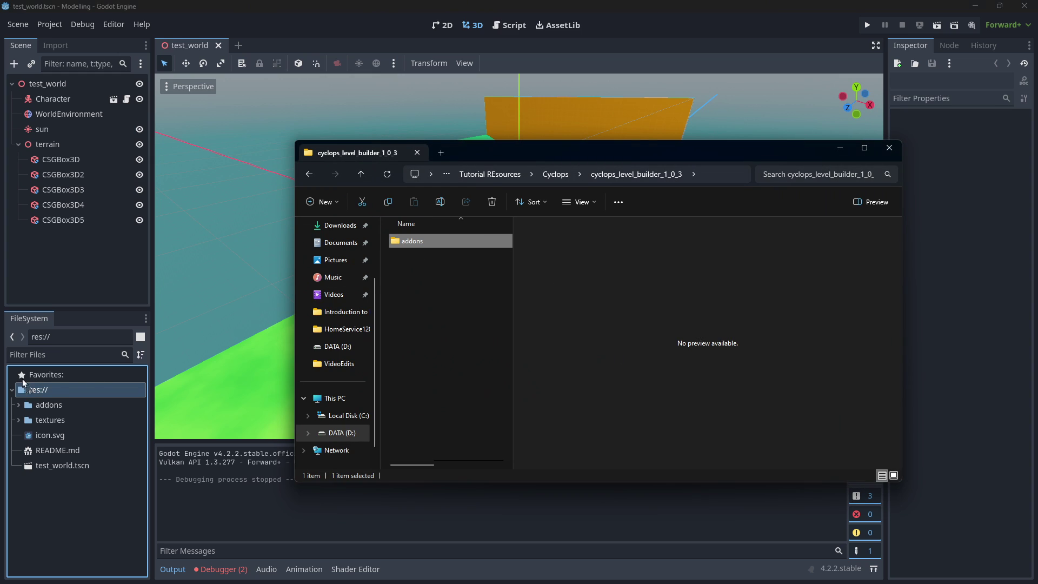
pyautogui.moveTo(86, 446); pyautogui.dragTo(79, 493)
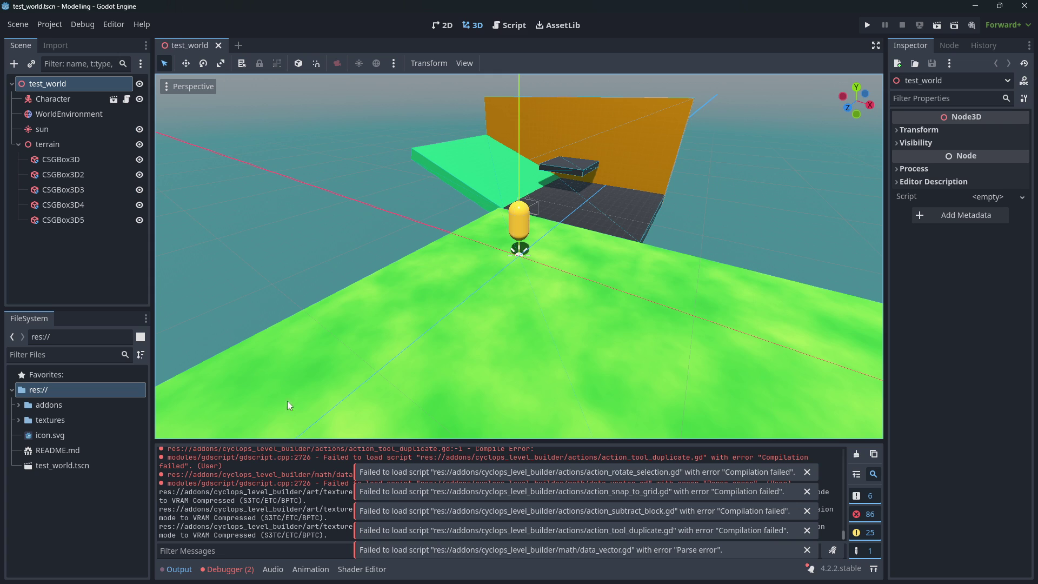
# Add cyclops_global_scene.tscn from res://addons/cyclops_level_builder as an autoload named CyclopsAutoload in the project settings
pyautogui.click(53, 24)
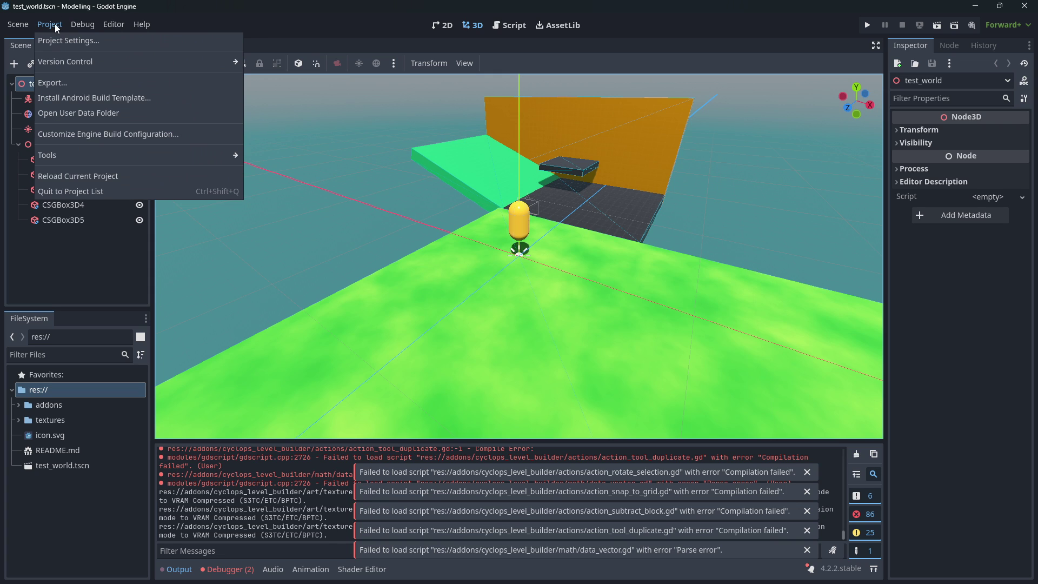
pyautogui.click(58, 40)
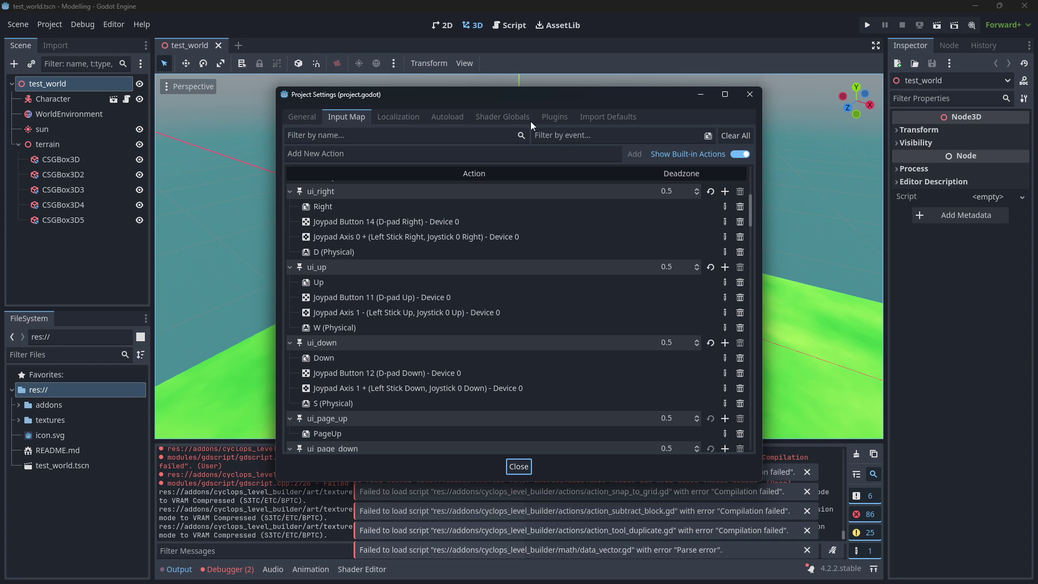
pyautogui.click(436, 116)
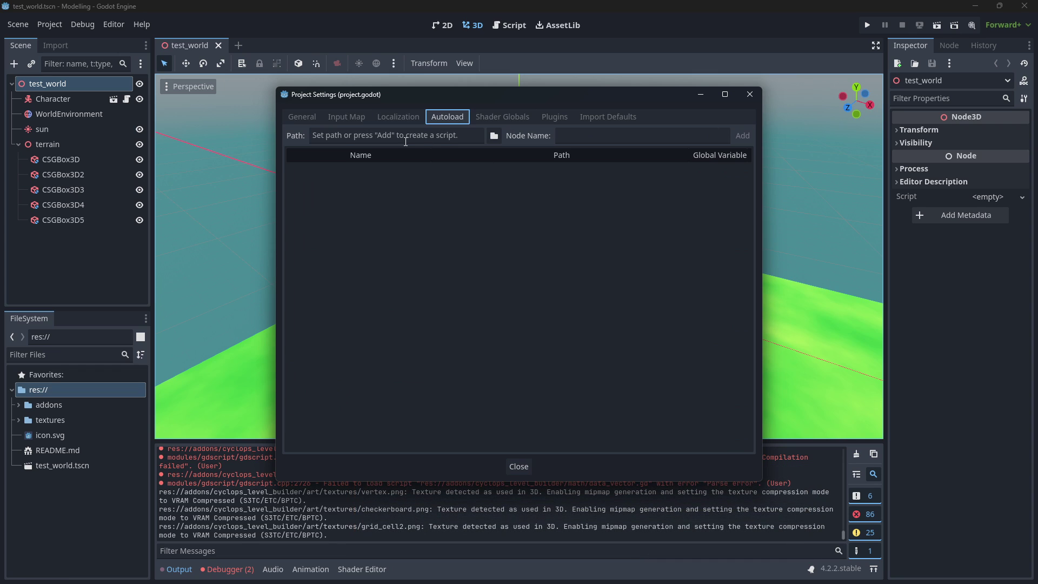
pyautogui.click(494, 136)
pyautogui.doubleClick(354, 172)
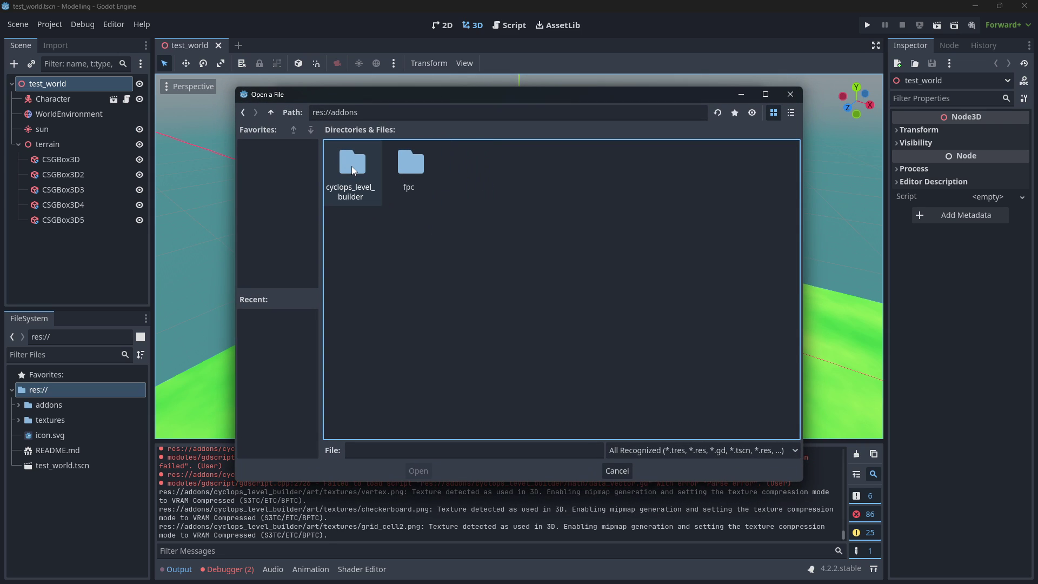
pyautogui.doubleClick(357, 182)
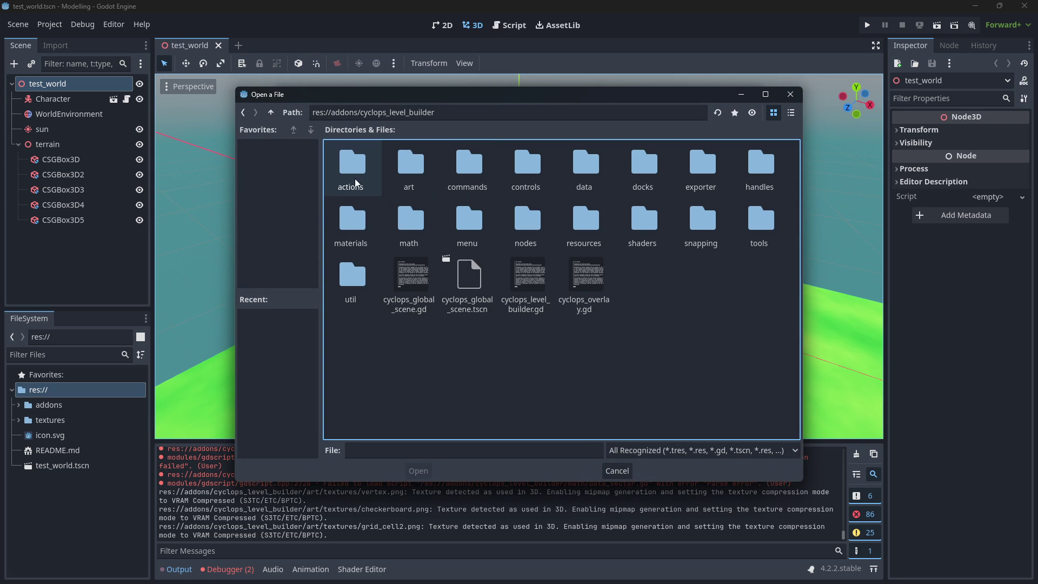
pyautogui.doubleClick(470, 277)
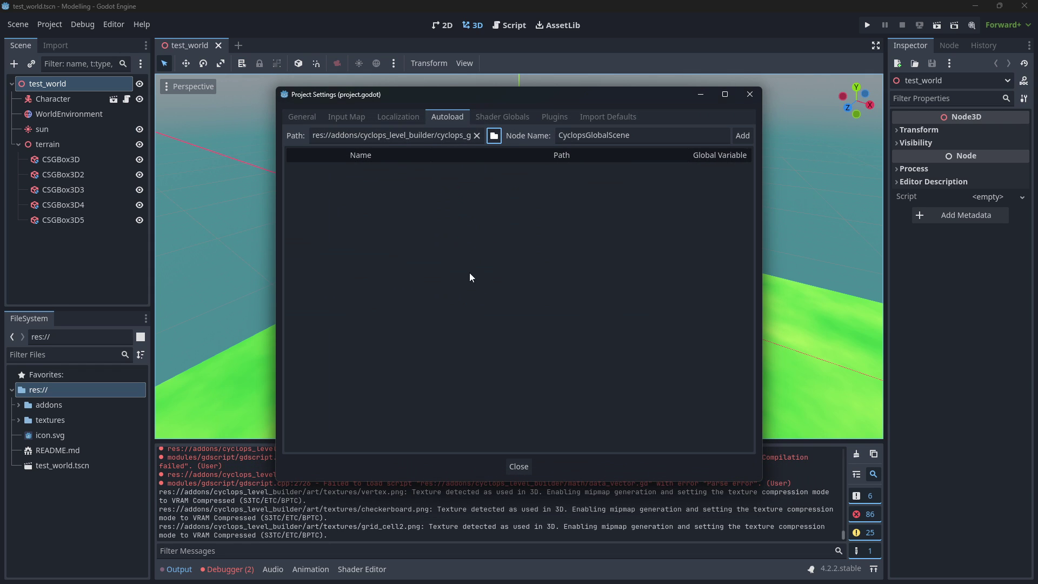
pyautogui.moveTo(625, 140); pyautogui.dragTo(595, 152)
pyautogui.write('Autoload')
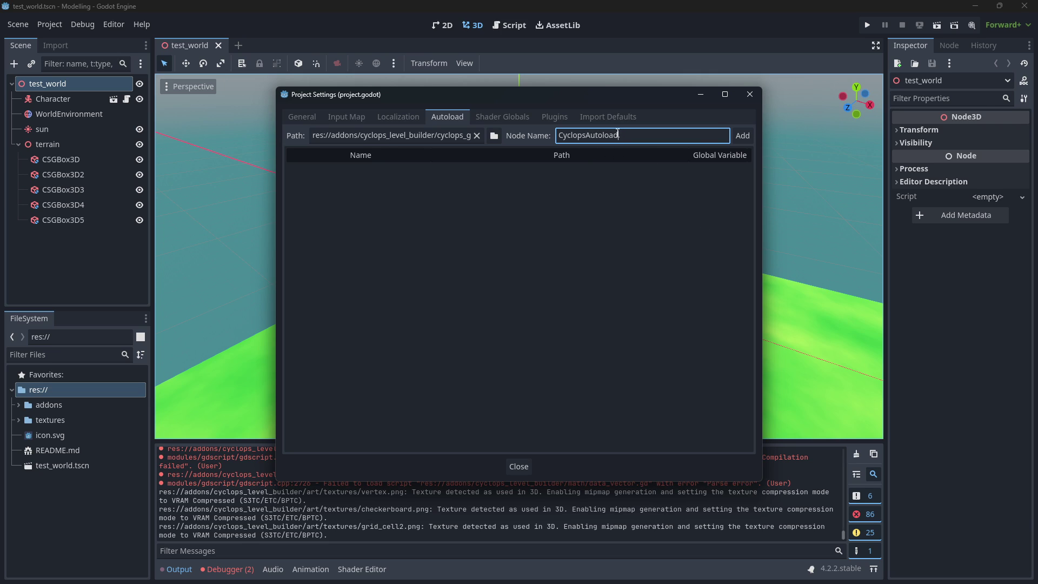
pyautogui.click(742, 136)
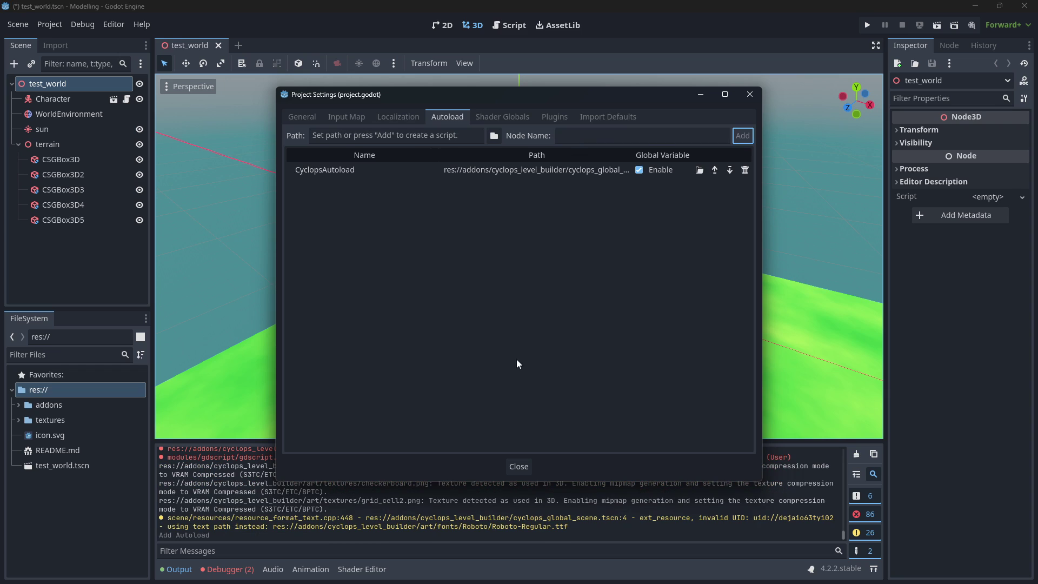
# Enable the Cyclops Level Builder plugin and close the project settings
pyautogui.click(554, 117)
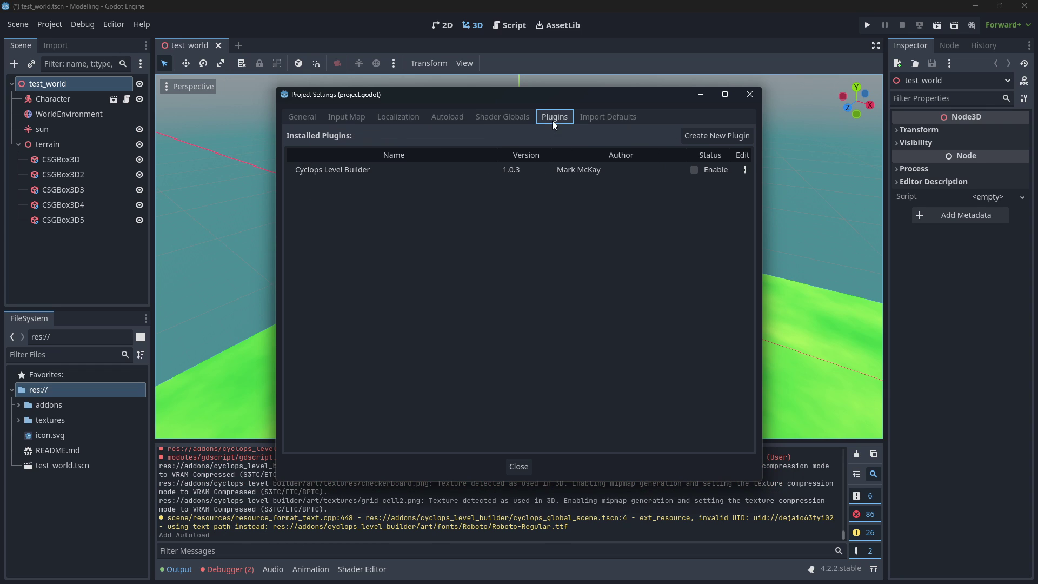
pyautogui.click(695, 170)
pyautogui.click(515, 465)
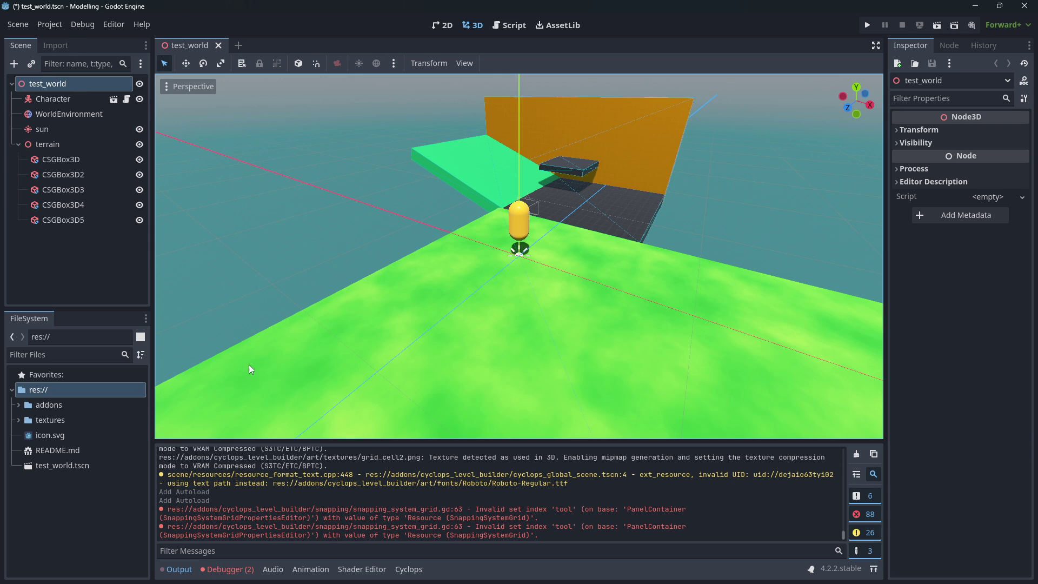
# Reload the current project
pyautogui.click(49, 25)
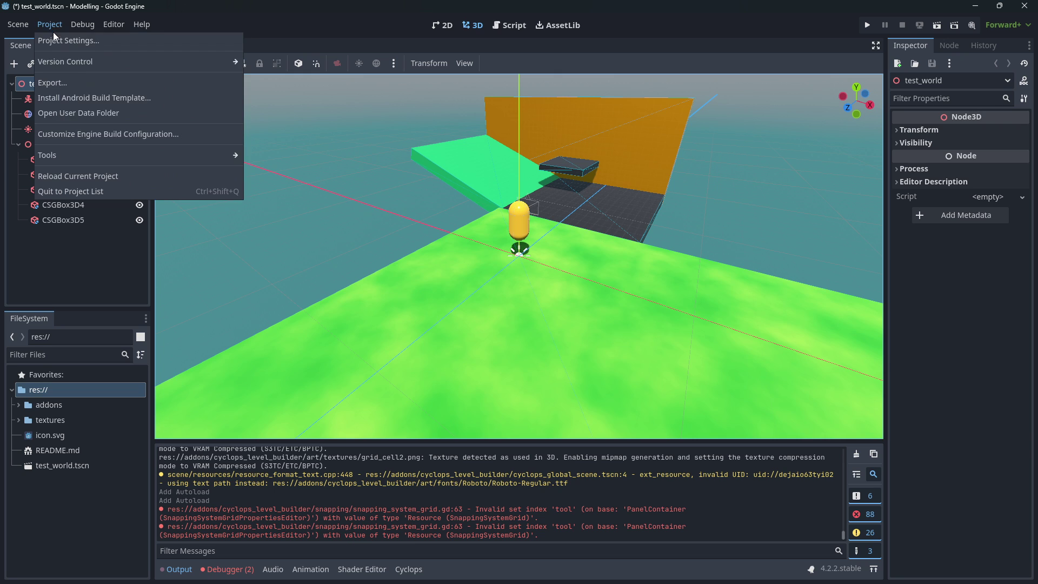
pyautogui.click(56, 172)
pyautogui.click(440, 301)
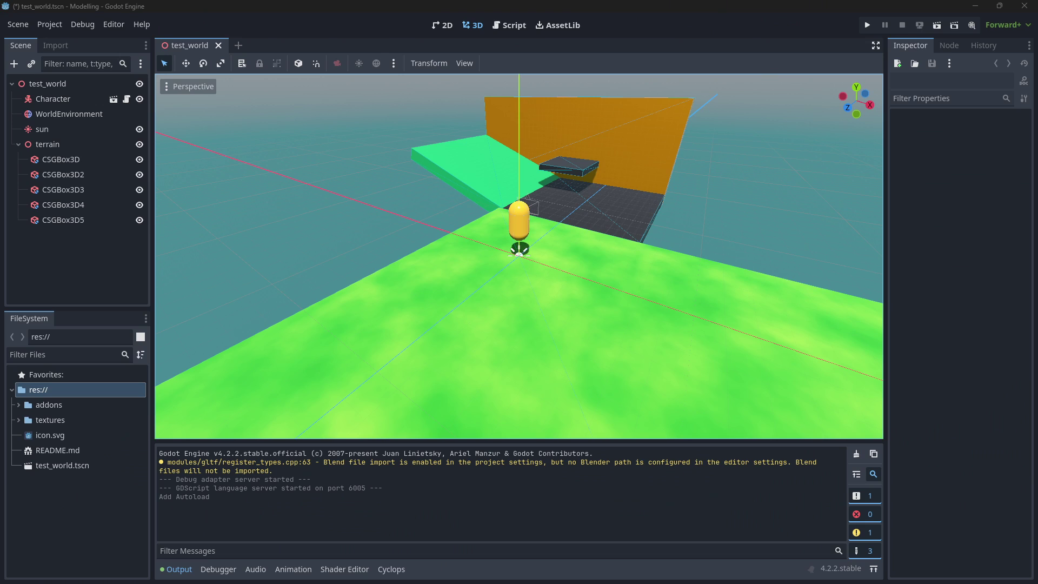
# Copy beam.png, rock_gold.png, rock_red.png and wood_crate.png from the "textures - 3D tutorial" folder into the project's res:// root
pyautogui.moveTo(513, 583); pyautogui.dragTo(539, 100)
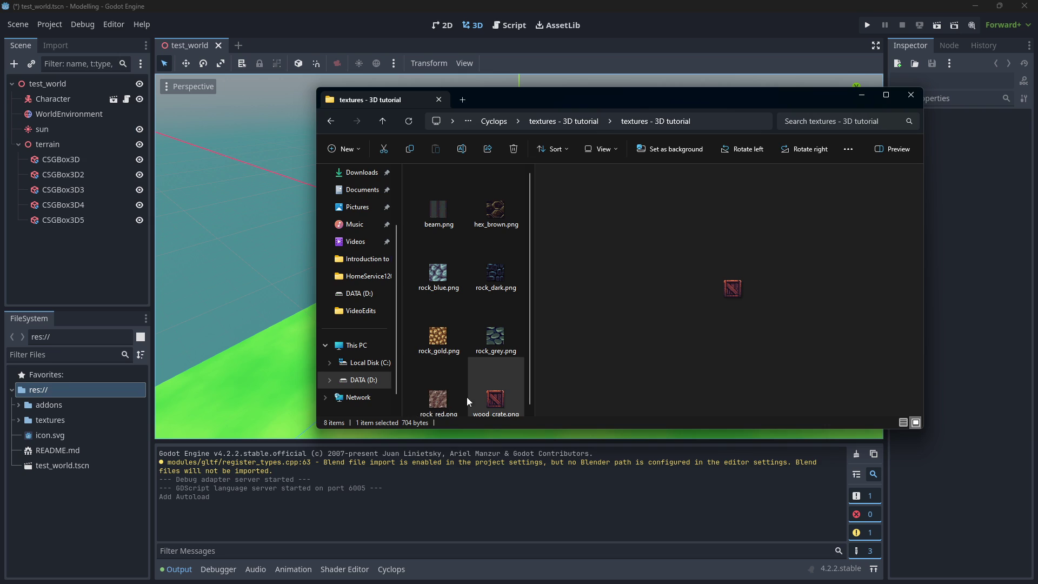
pyautogui.keyDown('ctrl'); pyautogui.click(413, 406); pyautogui.keyUp('ctrl')
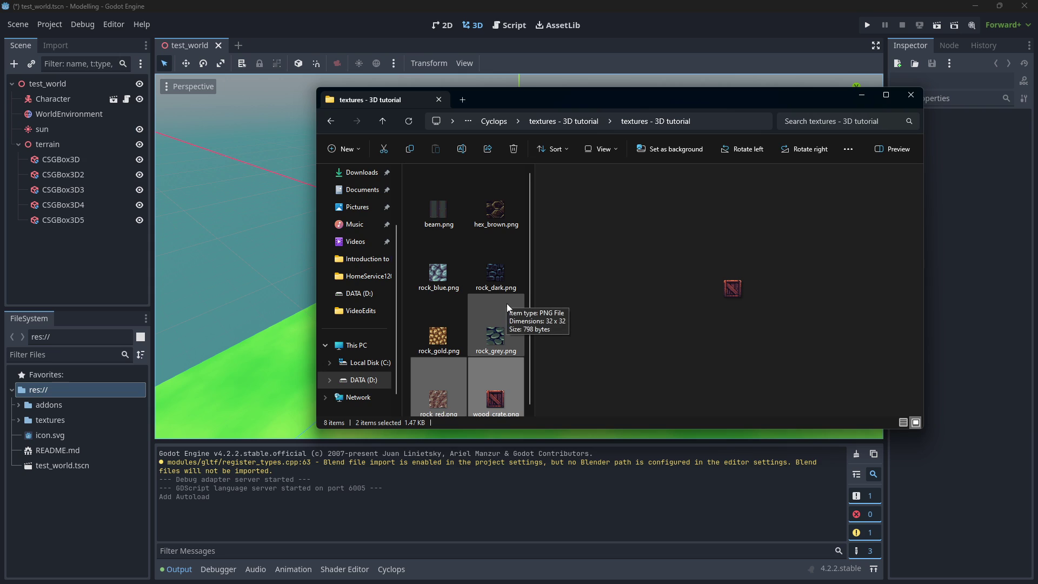
pyautogui.keyDown('ctrl'); pyautogui.click(439, 224); pyautogui.keyUp('ctrl')
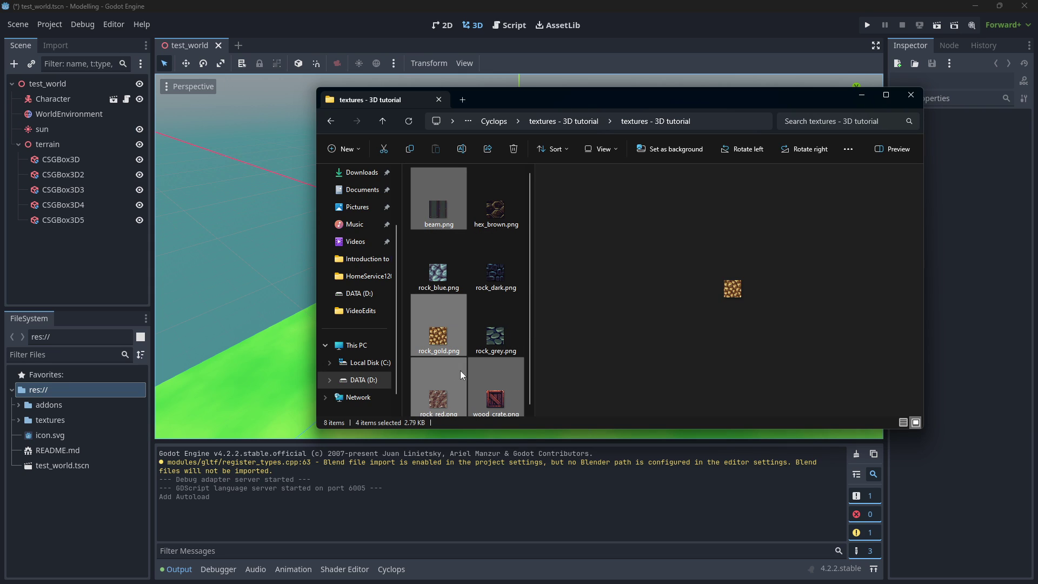
pyautogui.moveTo(436, 209); pyautogui.dragTo(39, 388)
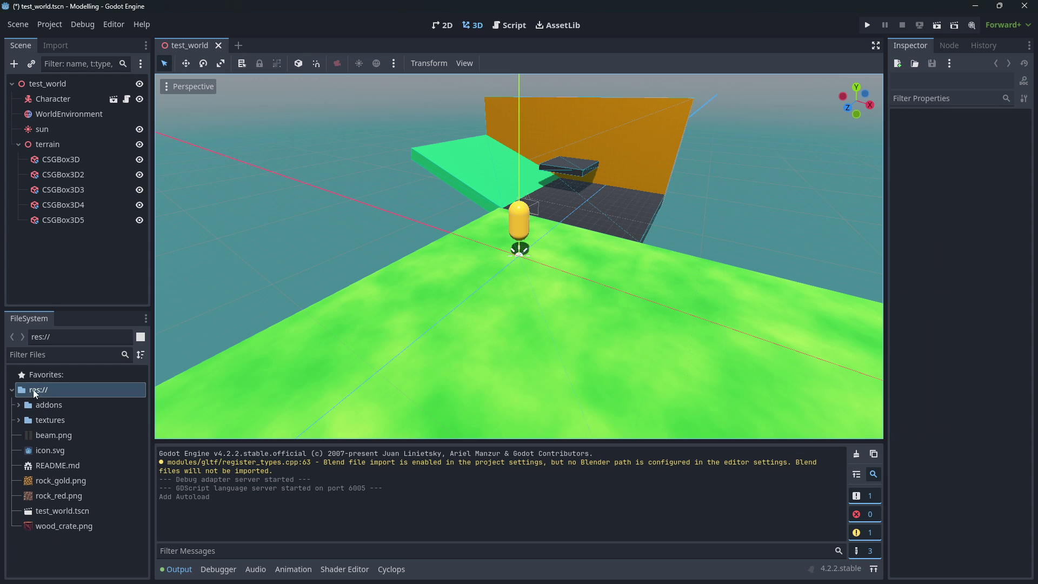
# Move rock_gold.png, rock_red.png, test_world.tscn and wood_crate.png into the textures folder and check the folder's contents
pyautogui.click(54, 482)
pyautogui.keyDown('shift'); pyautogui.click(59, 525); pyautogui.keyUp('shift')
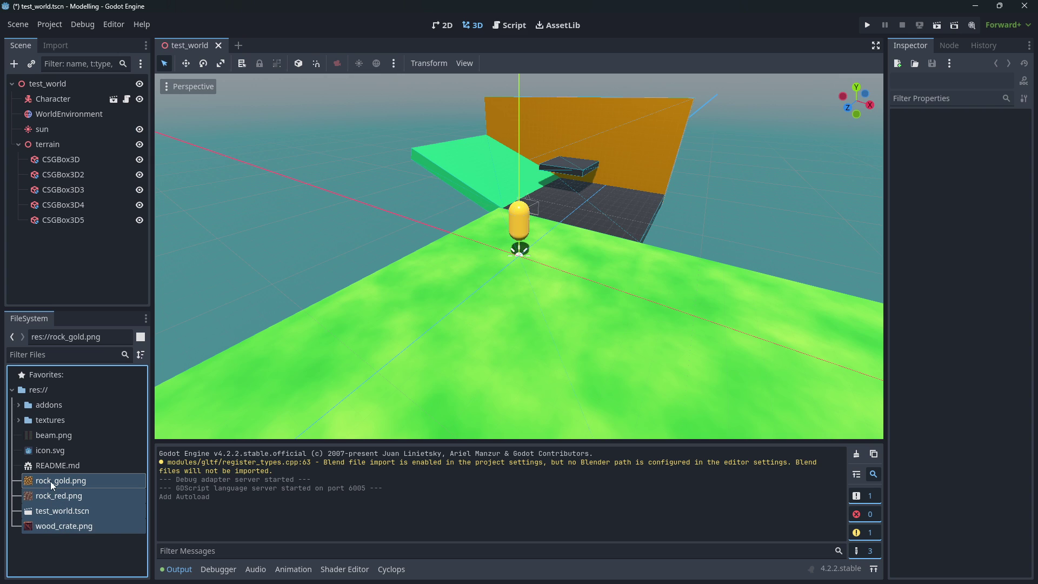
pyautogui.moveTo(50, 481); pyautogui.dragTo(50, 421)
pyautogui.moveTo(54, 478); pyautogui.dragTo(51, 421)
pyautogui.click(18, 421)
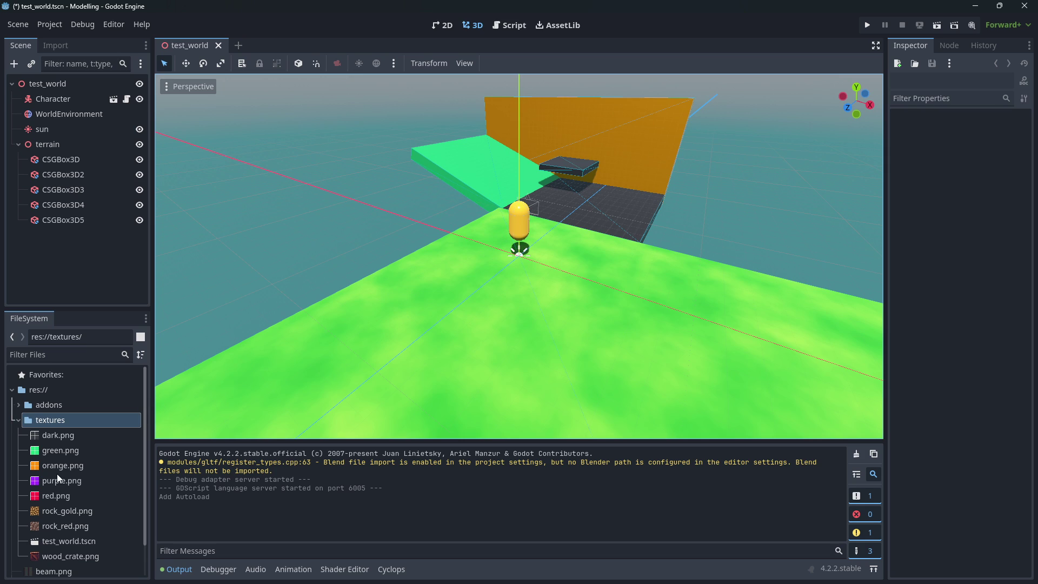
pyautogui.click(20, 421)
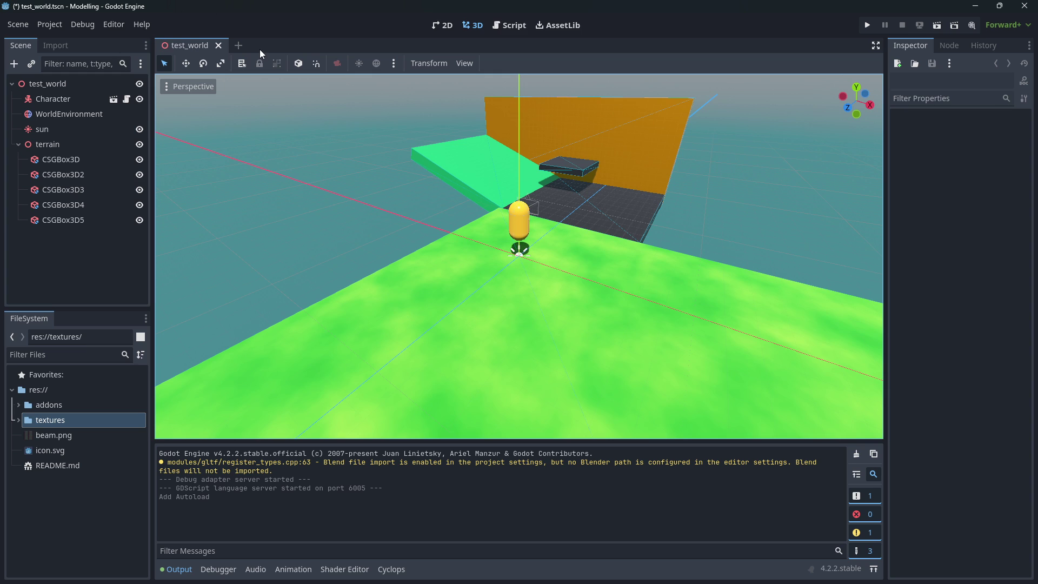
# Create a new 3D scene and name its root node World
pyautogui.click(239, 45)
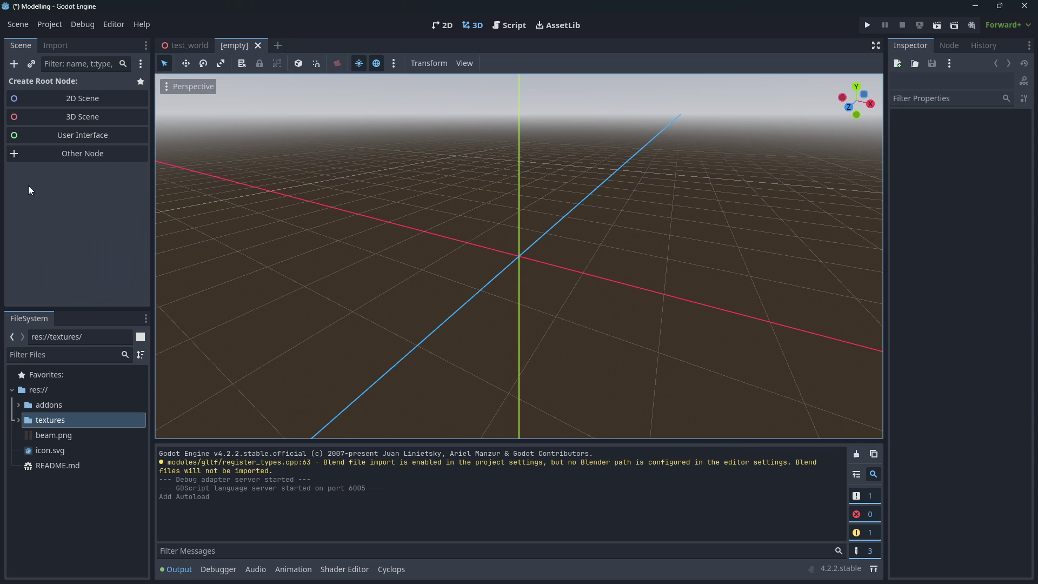
pyautogui.click(73, 117)
pyautogui.doubleClick(46, 84)
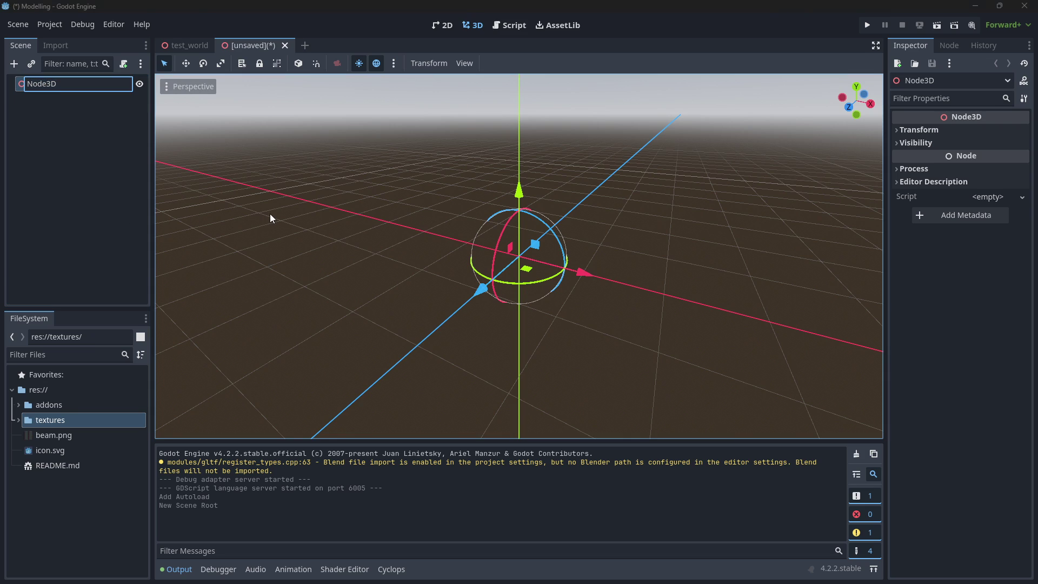
pyautogui.write('World')
pyautogui.press('Return')
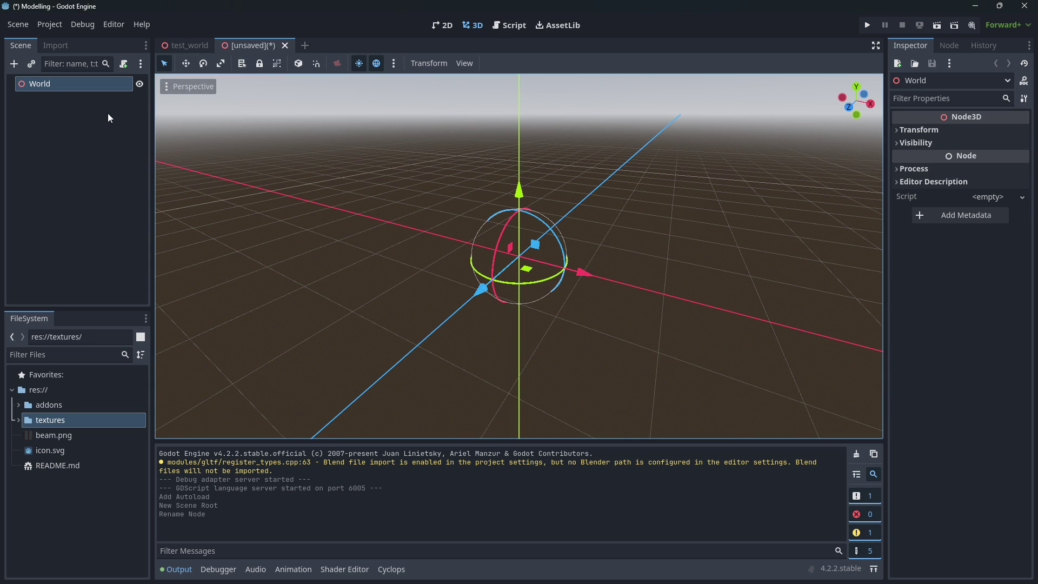
# Add a Node3D child under World and name it Blocks
pyautogui.click(14, 64)
pyautogui.doubleClick(407, 259)
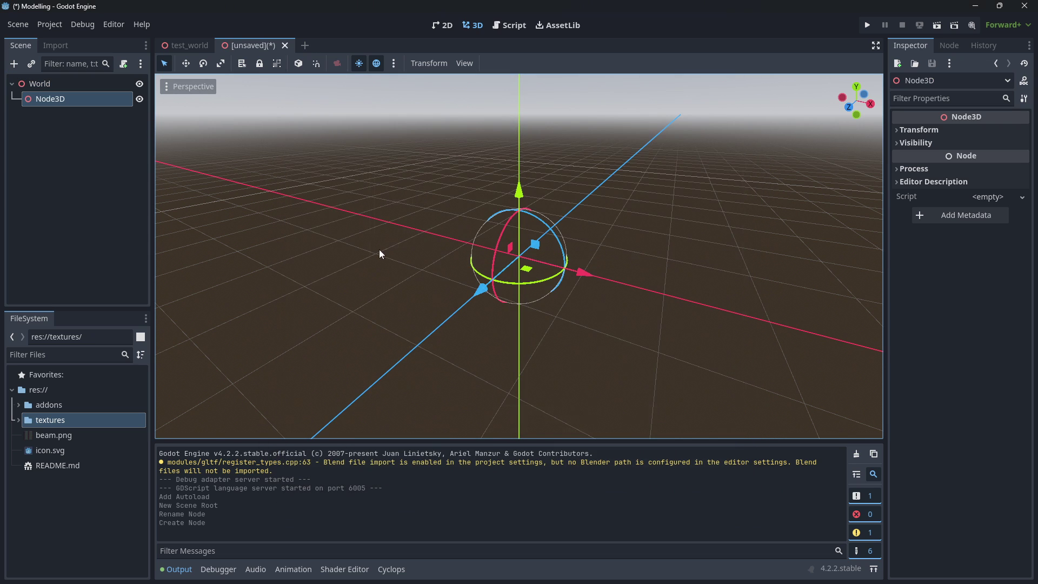
pyautogui.doubleClick(55, 102)
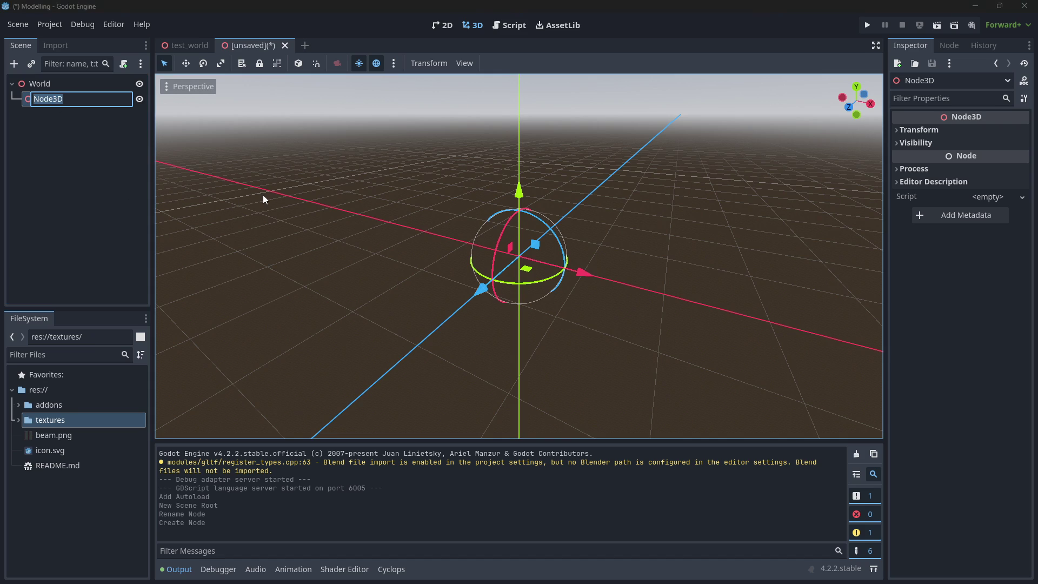
pyautogui.write('Blocks')
pyautogui.press('Return')
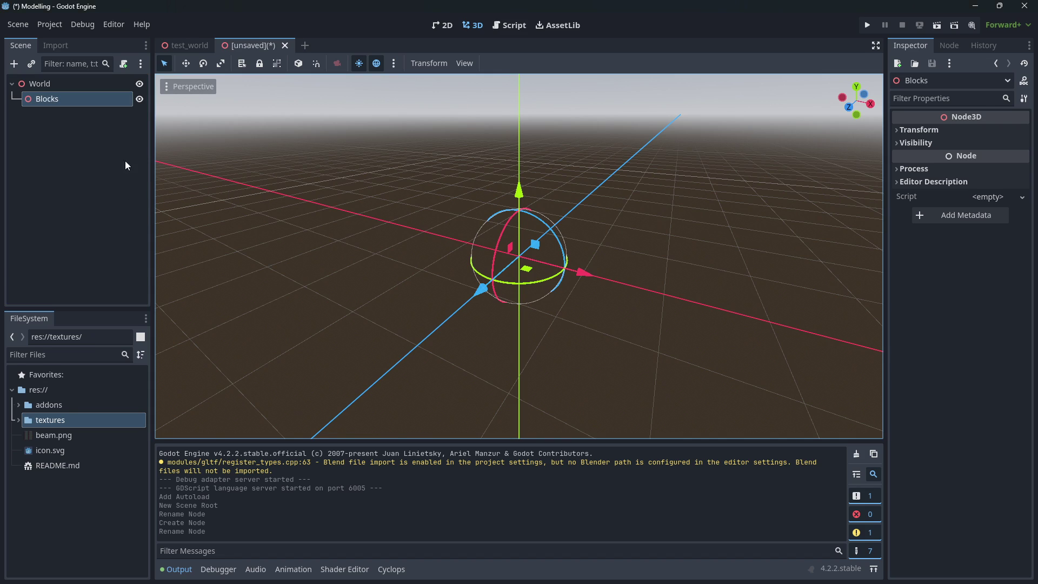
# Rename the Blocks node to Cyclops
pyautogui.doubleClick(51, 101)
pyautogui.write('Cyclops')
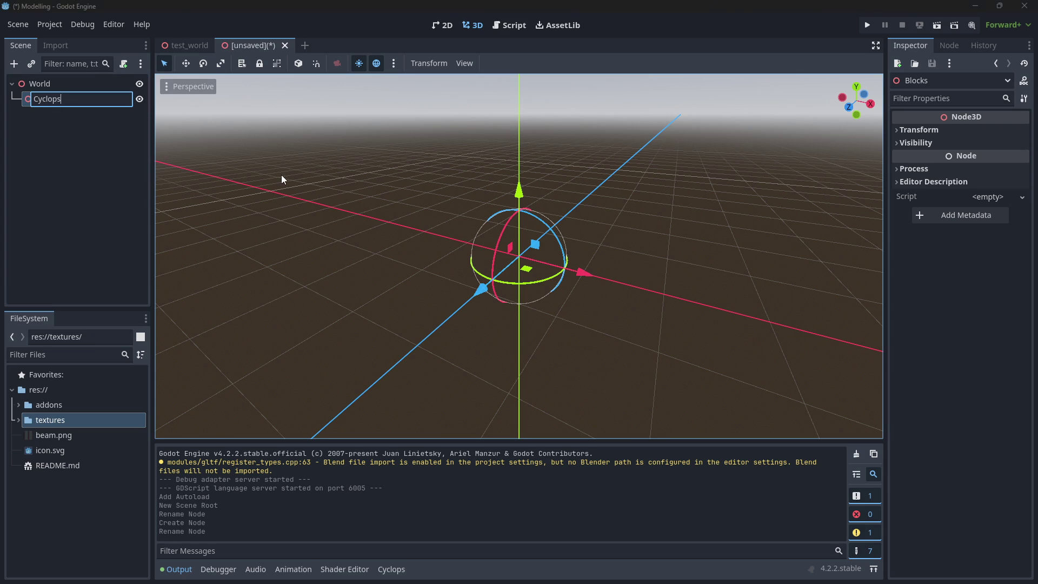
pyautogui.press('Return')
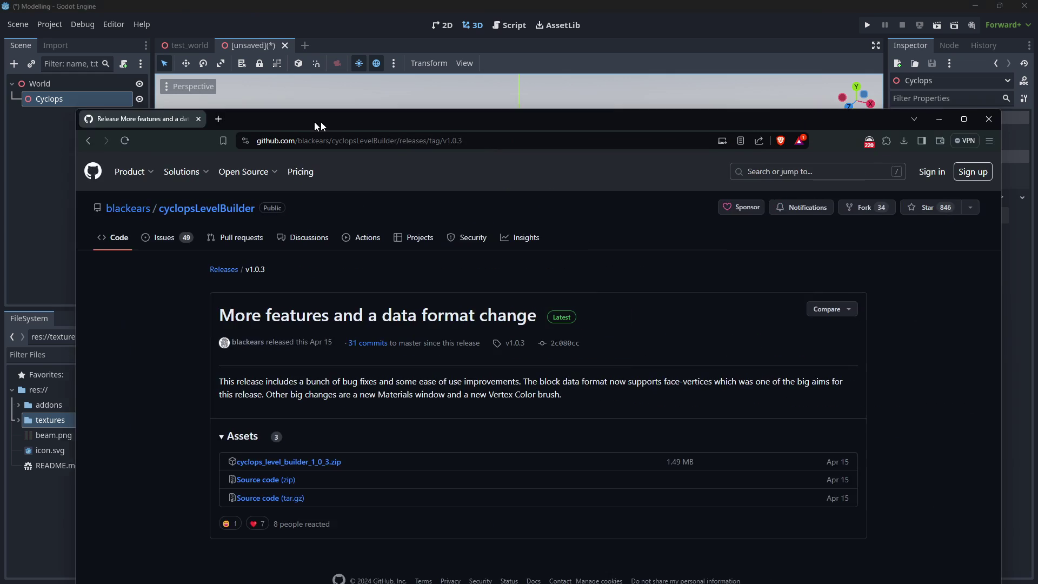
# View the README on the cyclopsLevelBuilder repository page in the browser, and return to Godot
pyautogui.moveTo(320, 122); pyautogui.dragTo(339, 53)
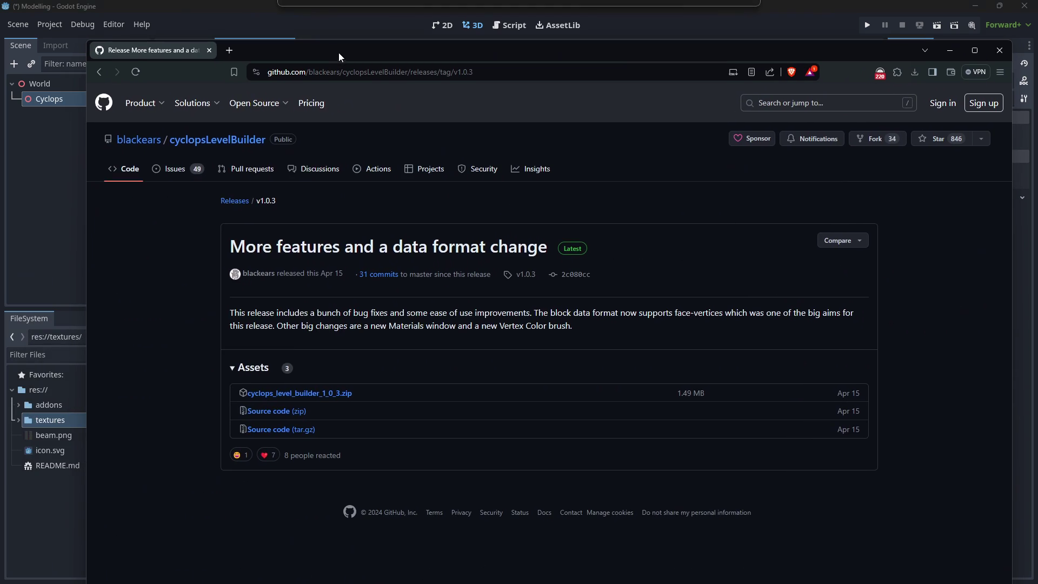
pyautogui.click(201, 142)
pyautogui.click(202, 142)
pyautogui.scroll(-5, 411, 422)
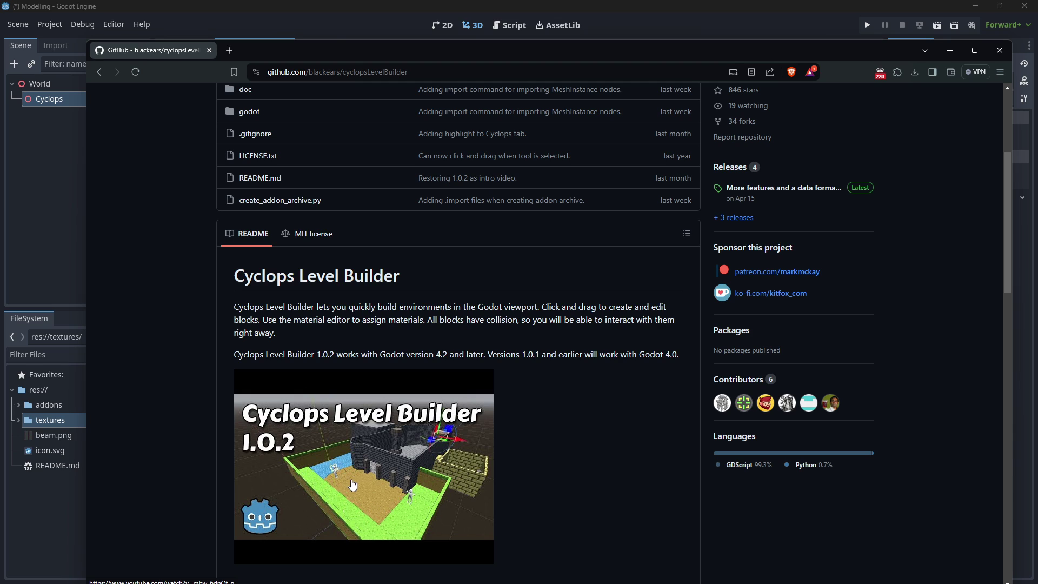
pyautogui.click(950, 52)
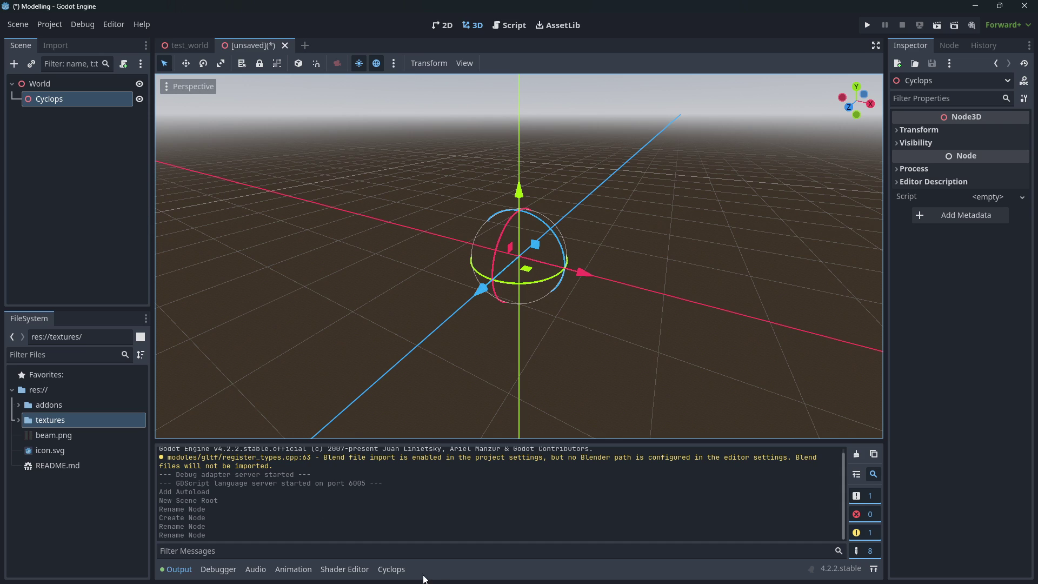
# Create a Cyclops block at position 0, 0, 0 with size 1, 1, 1
pyautogui.click(391, 570)
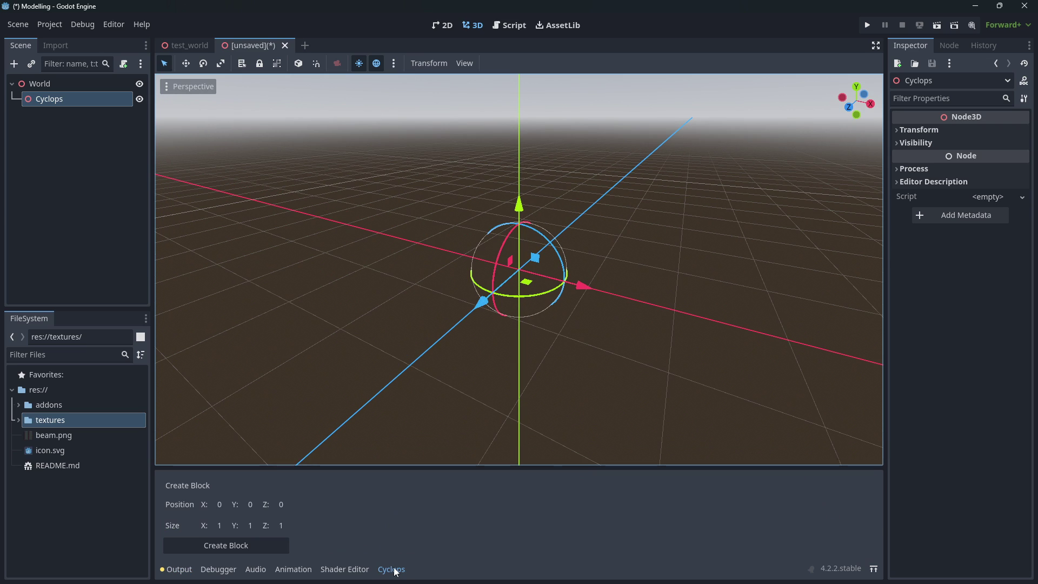
pyautogui.click(242, 546)
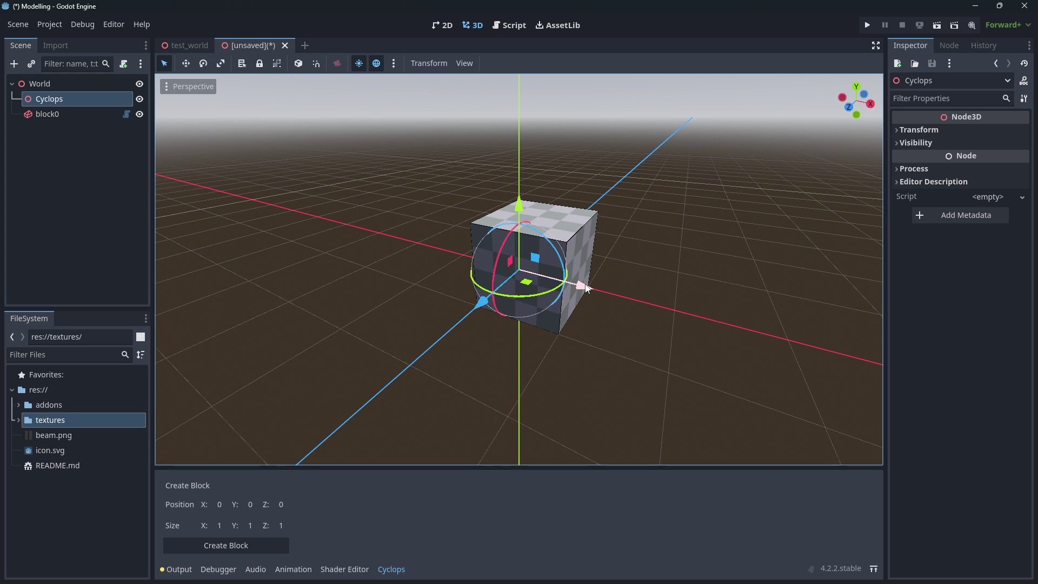
# Try moving the Cyclops node along the X axis, and undo the move
pyautogui.moveTo(586, 287); pyautogui.dragTo(606, 339)
pyautogui.hotkey('ctrl', 'z')
pyautogui.hotkey('ctrl', 'z')
# Make block0 a child of the Cyclops node and select it
pyautogui.click(46, 113)
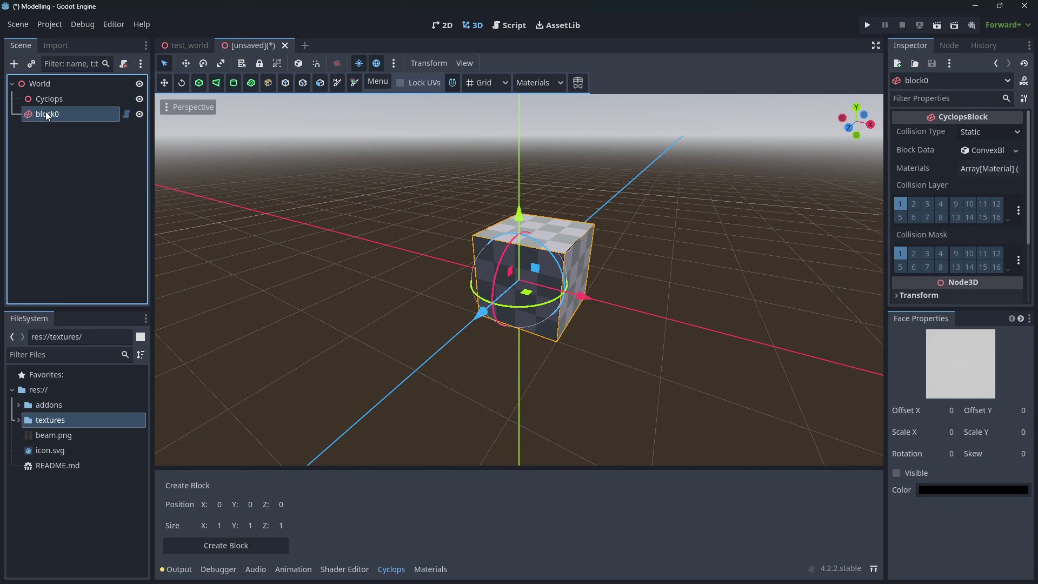
pyautogui.moveTo(46, 112); pyautogui.dragTo(54, 99)
pyautogui.click(46, 112)
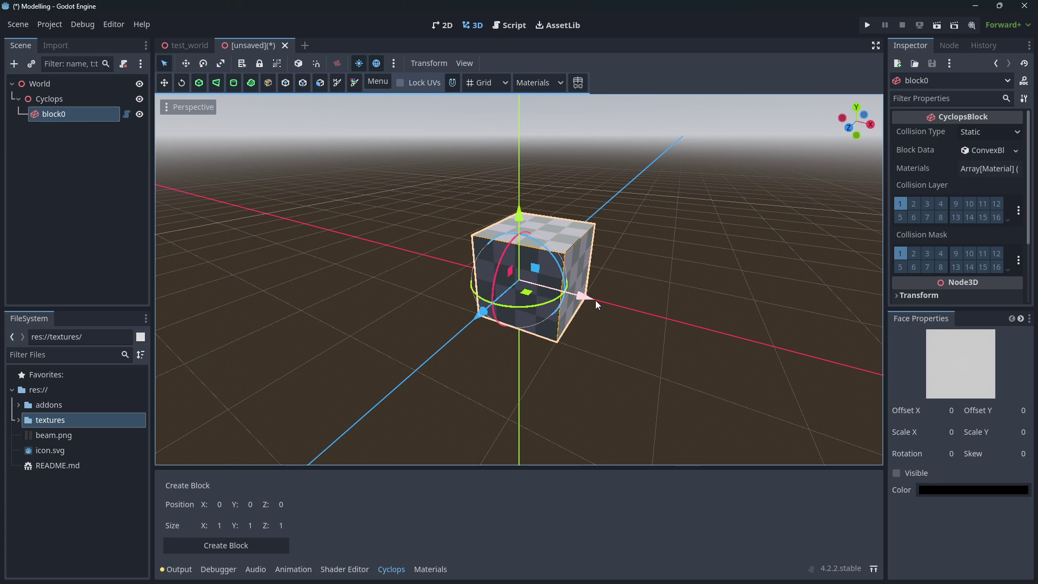
# Try to move block0 along the X axis with the standard gizmo, and reselect block0
pyautogui.moveTo(595, 301); pyautogui.dragTo(703, 332)
pyautogui.click(55, 115)
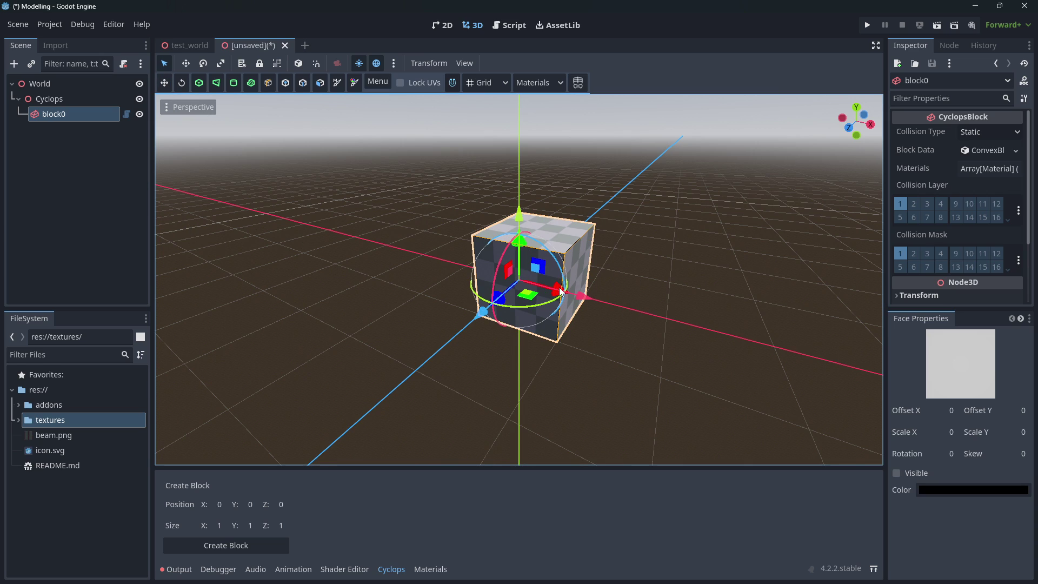
# Try moving and rotating block0 with the Cyclops move and rotate tools, and undo both changes
pyautogui.moveTo(560, 292)
pyautogui.mouseDown()
pyautogui.moveTo(675, 326)
pyautogui.moveTo(567, 301)
pyautogui.mouseUp()
pyautogui.moveTo(498, 293)
pyautogui.mouseDown()
pyautogui.moveTo(457, 260)
pyautogui.moveTo(500, 319)
pyautogui.moveTo(595, 271)
pyautogui.moveTo(589, 116)
pyautogui.moveTo(536, 294)
pyautogui.moveTo(557, 422)
pyautogui.moveTo(538, 292)
pyautogui.moveTo(453, 232)
pyautogui.moveTo(385, 206)
pyautogui.mouseUp()
pyautogui.hotkey('ctrl', 'z')
pyautogui.click(181, 82)
pyautogui.moveTo(534, 235); pyautogui.dragTo(524, 261)
pyautogui.hotkey('ctrl', 'z')
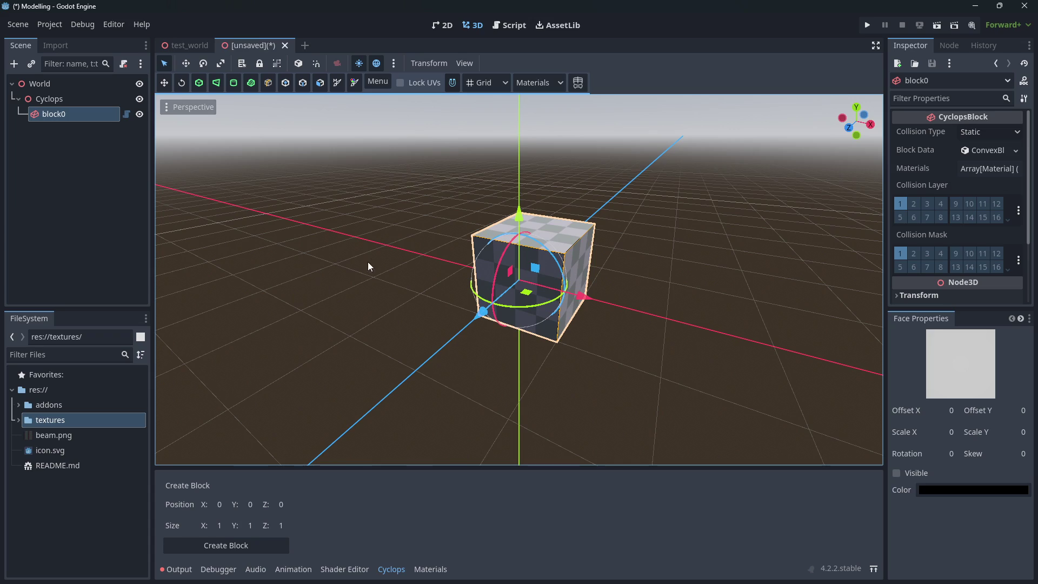
# Draw a wide, low rectangular floor block on the ground next to block0
pyautogui.scroll(-8, 371, 264)
pyautogui.keyDown('shift'); pyautogui.moveTo(351, 275); pyautogui.dragTo(452, 297, button='middle'); pyautogui.keyUp('shift')
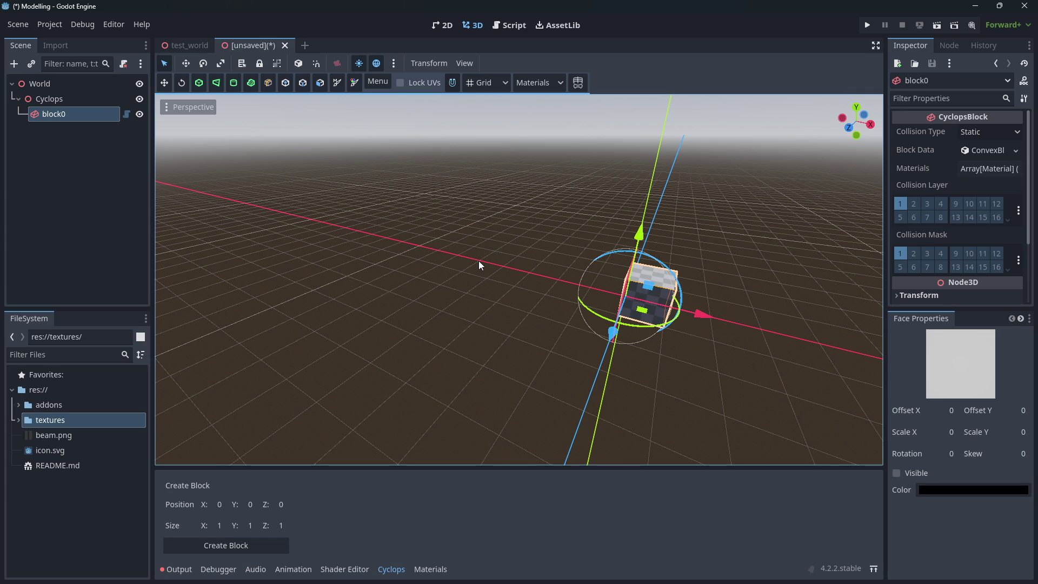
pyautogui.moveTo(479, 262); pyautogui.dragTo(547, 443)
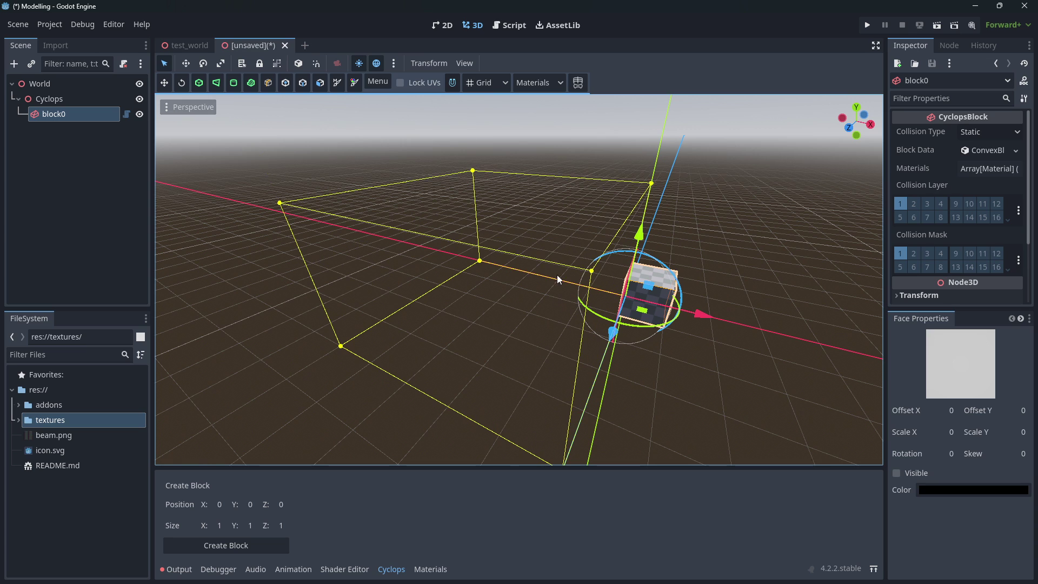
pyautogui.click(559, 414)
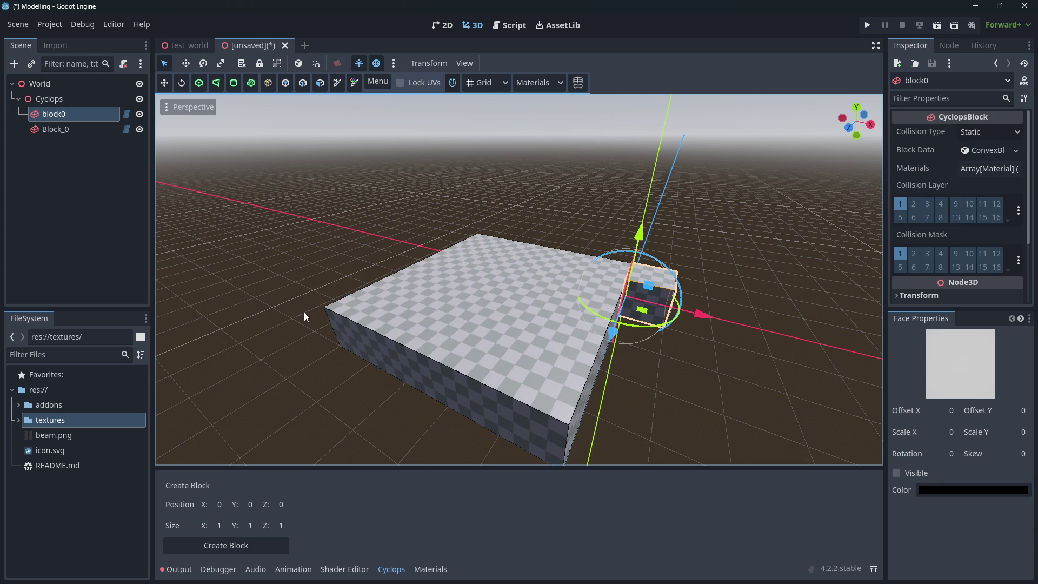
# Draw a tall, narrow wall block along the floor's edge opposite block0
pyautogui.moveTo(303, 312); pyautogui.dragTo(373, 290, button='middle')
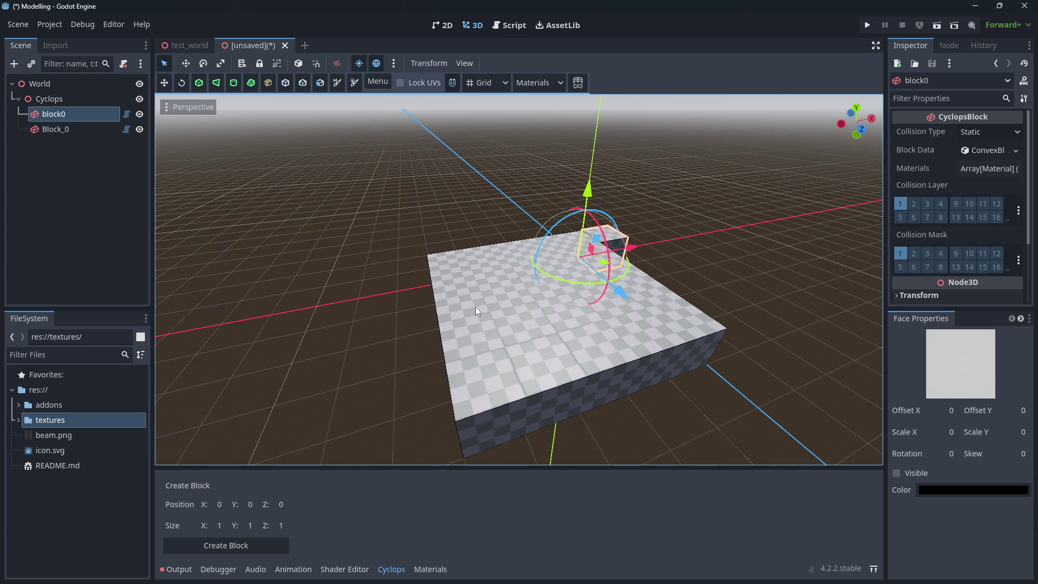
pyautogui.keyDown('shift'); pyautogui.moveTo(482, 312); pyautogui.dragTo(491, 246, button='middle'); pyautogui.keyUp('shift')
pyautogui.moveTo(479, 236); pyautogui.dragTo(620, 353)
pyautogui.click(653, 128)
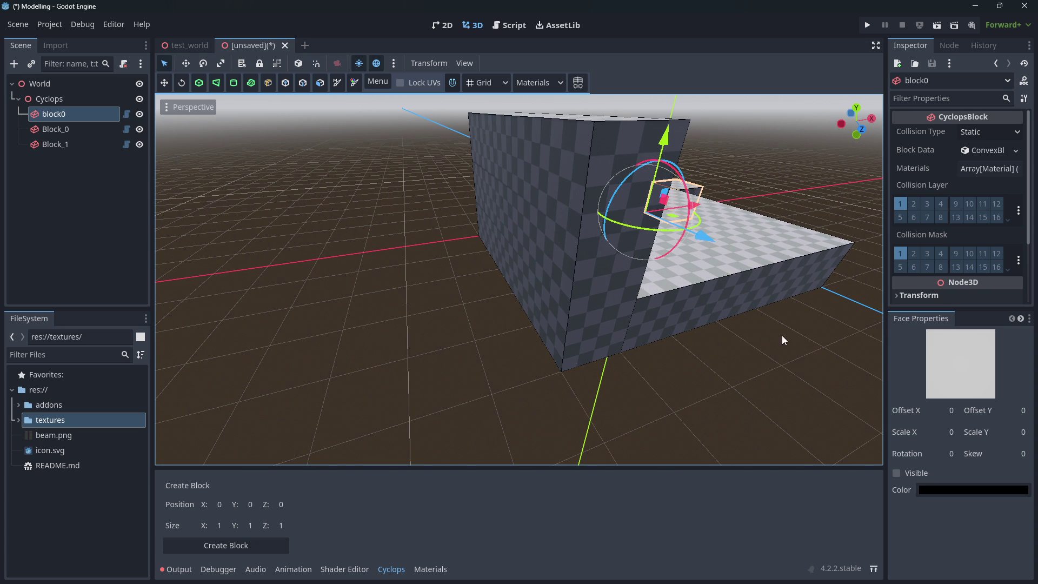
pyautogui.moveTo(563, 371); pyautogui.dragTo(755, 341)
pyautogui.moveTo(744, 380); pyautogui.dragTo(530, 356, button='middle')
pyautogui.press('Escape')
pyautogui.moveTo(398, 322); pyautogui.dragTo(643, 255, button='middle')
pyautogui.scroll(2, 553, 304)
pyautogui.keyDown('shift'); pyautogui.moveTo(608, 338); pyautogui.dragTo(525, 293, button='middle'); pyautogui.keyUp('shift')
pyautogui.scroll(-4, 553, 304)
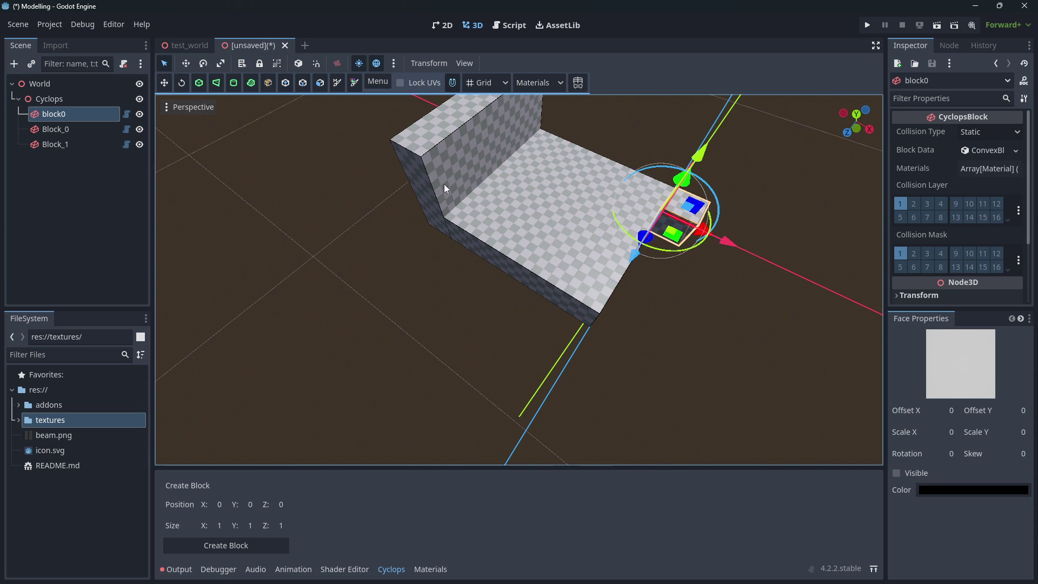
# Try picking a block in the viewport with the World node selected, and select block0 in the scene tree
pyautogui.click(460, 173)
pyautogui.click(534, 235)
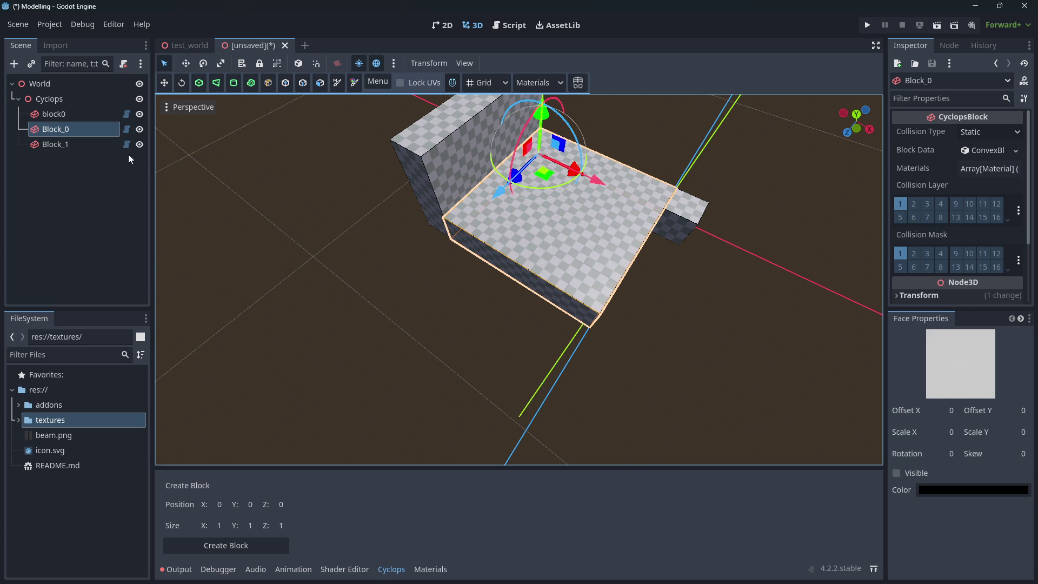
pyautogui.click(38, 84)
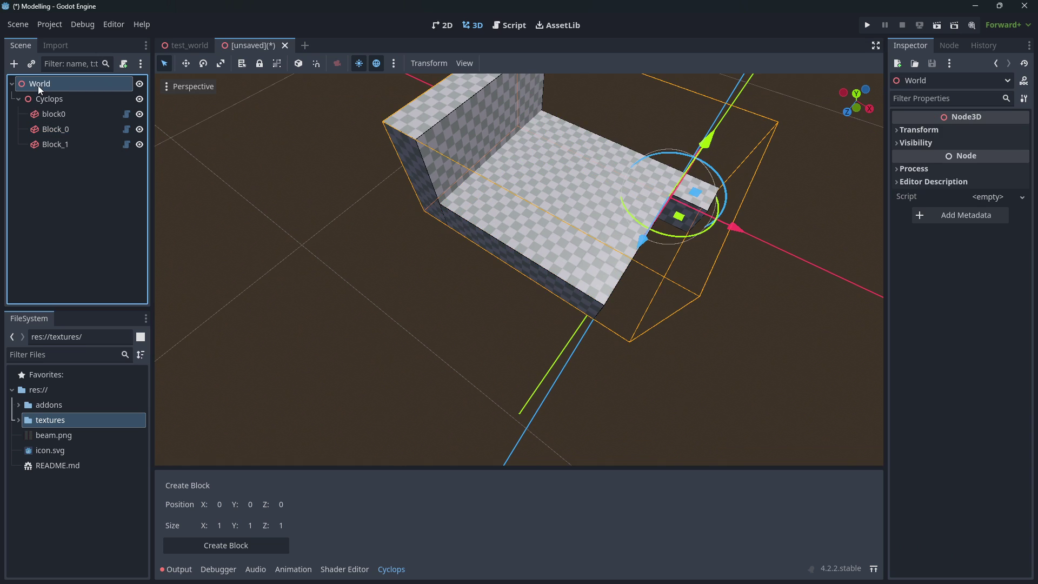
pyautogui.click(516, 211)
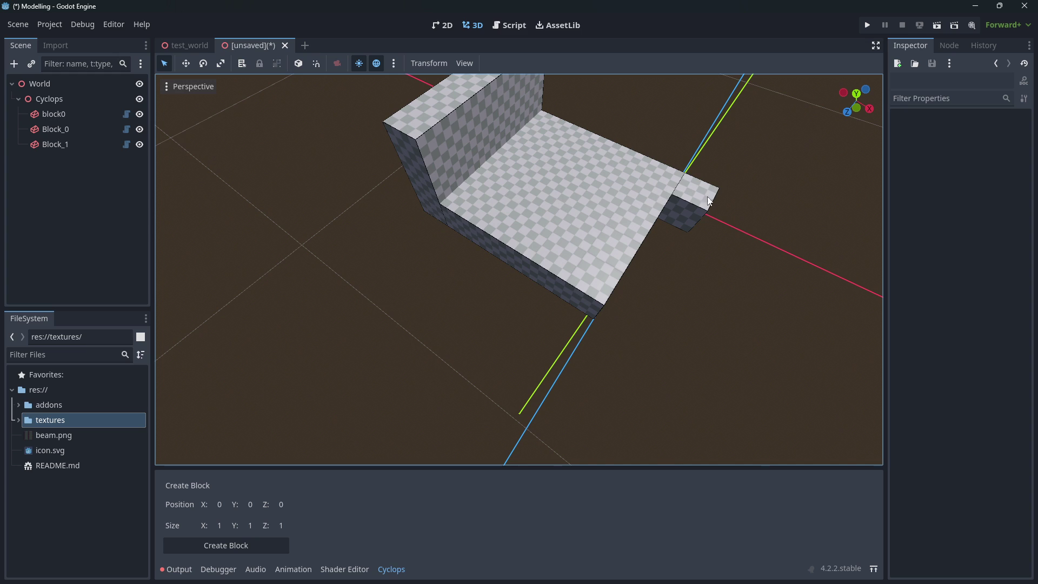
pyautogui.click(63, 114)
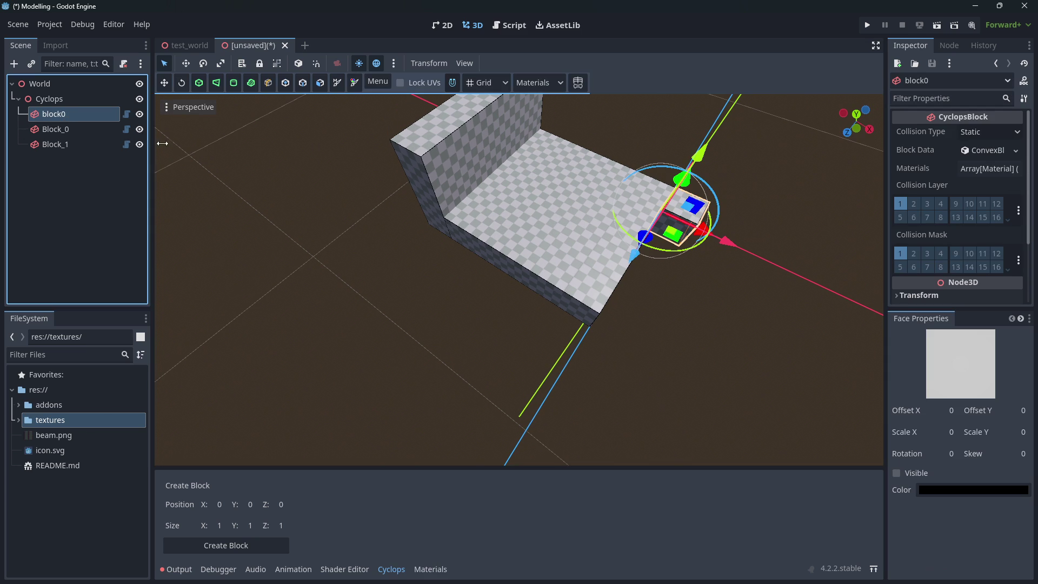
# Test block selection by switching among the floor block, the wall block and block0
pyautogui.click(503, 216)
pyautogui.click(440, 186)
pyautogui.click(535, 243)
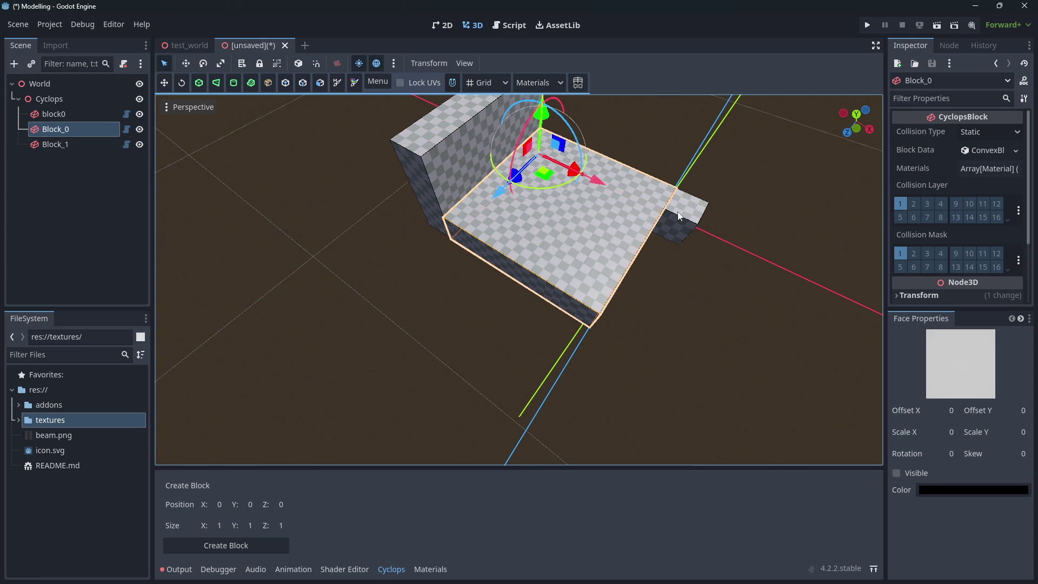
pyautogui.click(664, 211)
pyautogui.click(459, 229)
pyautogui.click(432, 203)
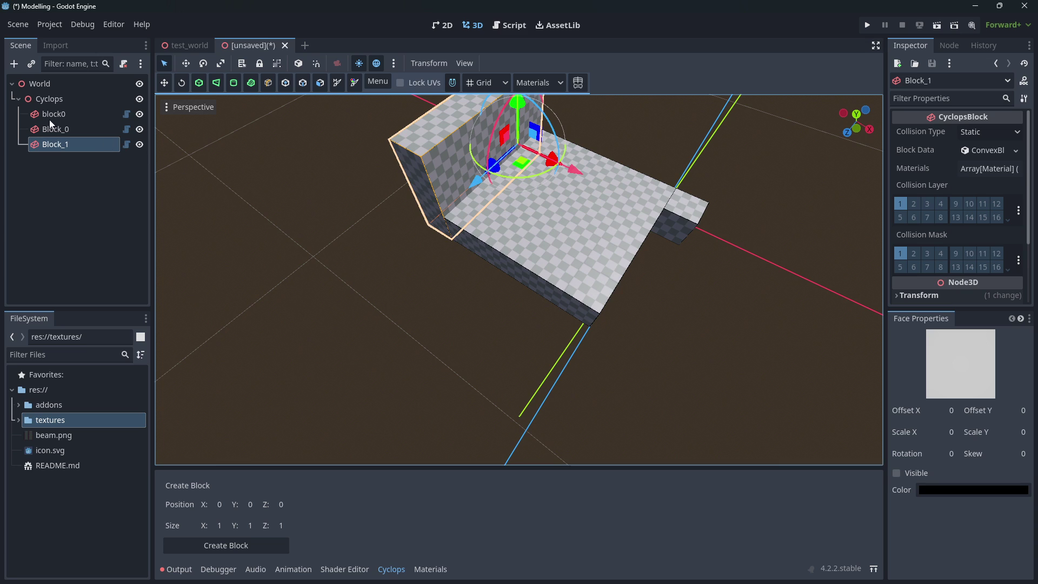
pyautogui.click(62, 116)
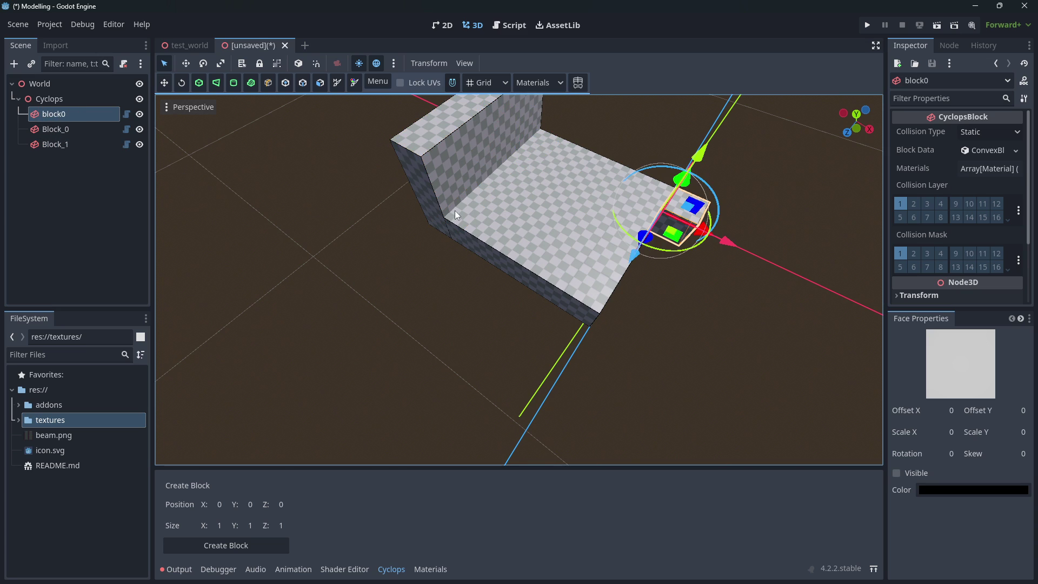
pyautogui.click(463, 246)
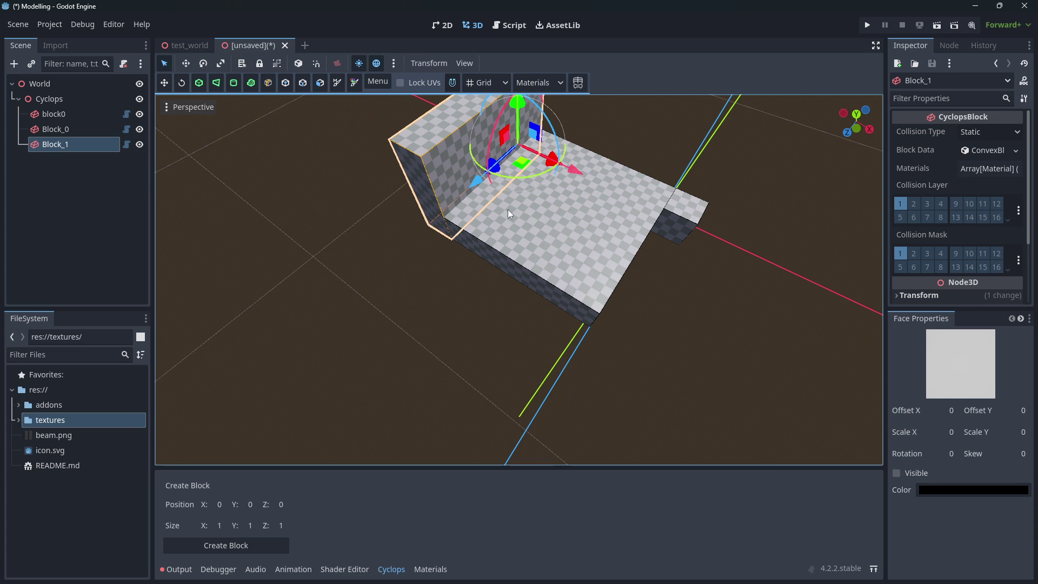
# Delete the small block0 and select the floor block, Block_0
pyautogui.click(668, 238)
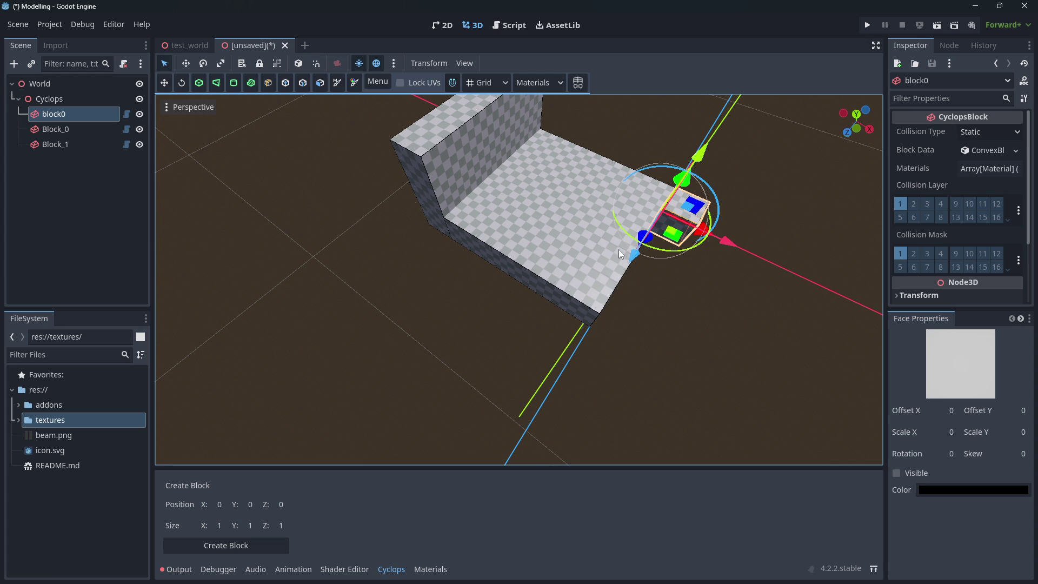
pyautogui.press('Delete')
pyautogui.click(494, 299)
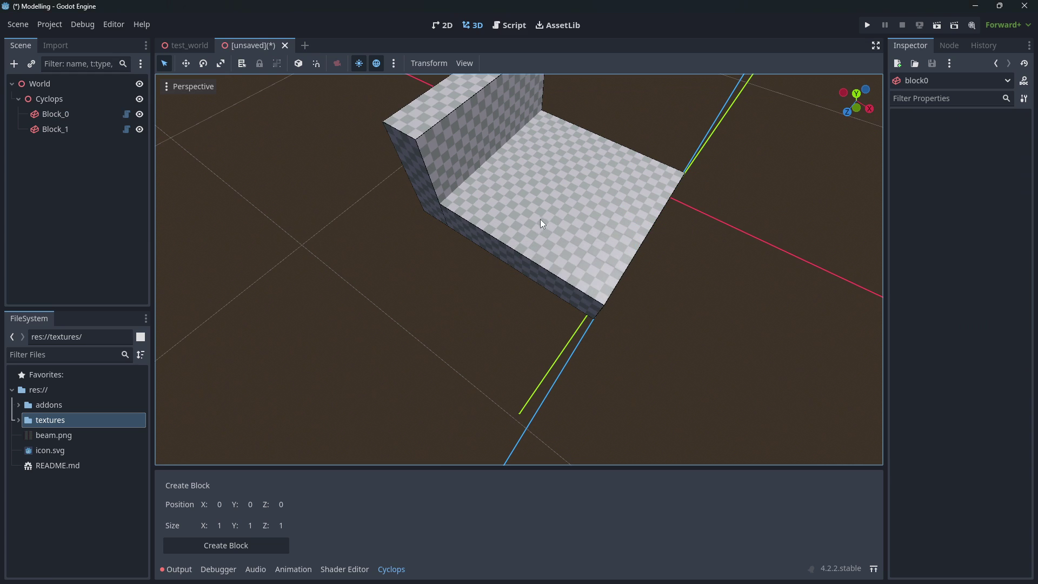
pyautogui.click(65, 128)
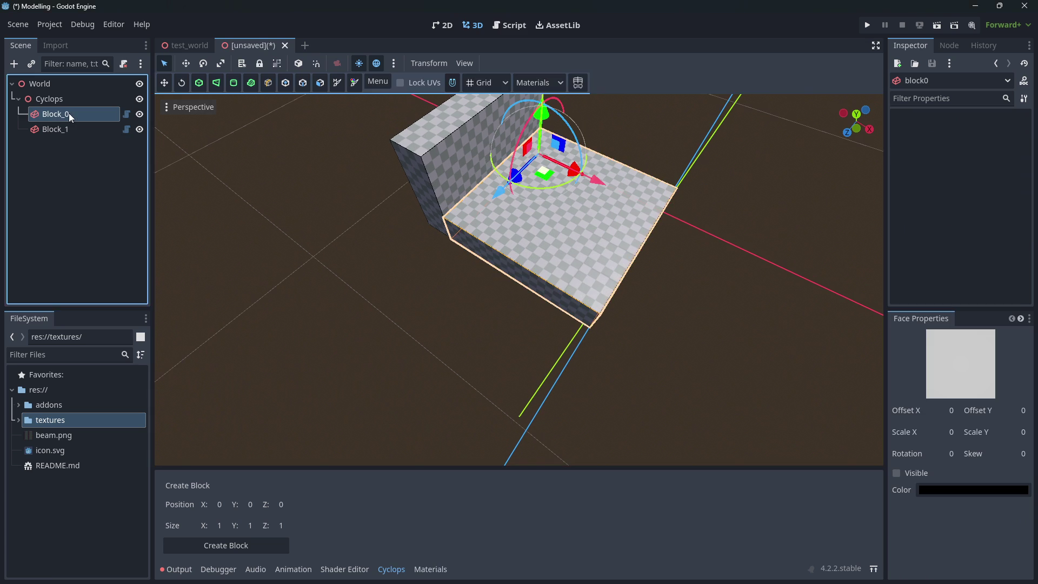
pyautogui.click(517, 212)
# Working from the top view, draw wall blocks around the floor's open sides, leaving a doorway gap in the front wall
pyautogui.moveTo(646, 173); pyautogui.dragTo(622, 201, button='middle')
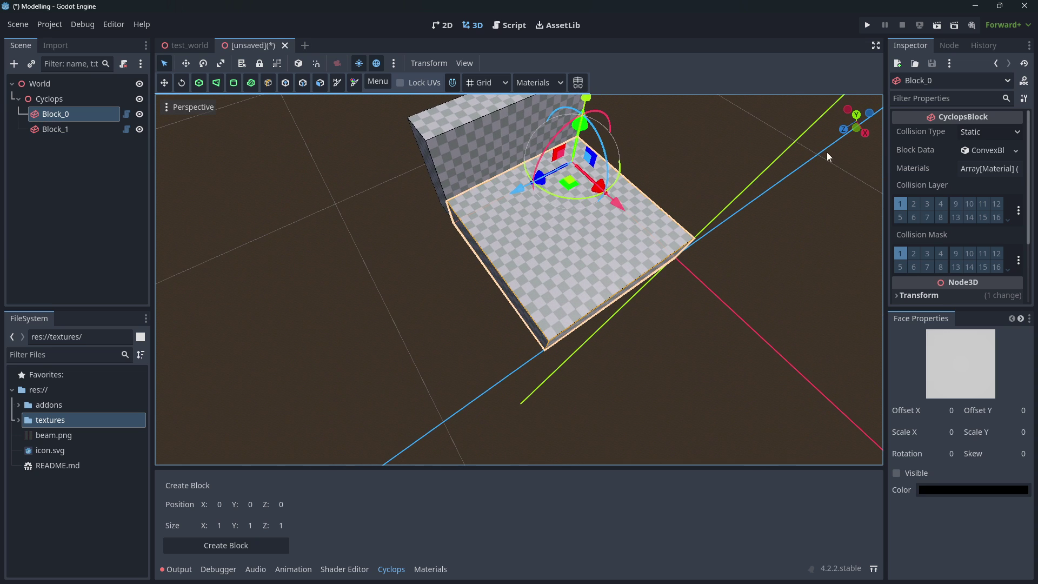
pyautogui.click(857, 114)
pyautogui.click(466, 281)
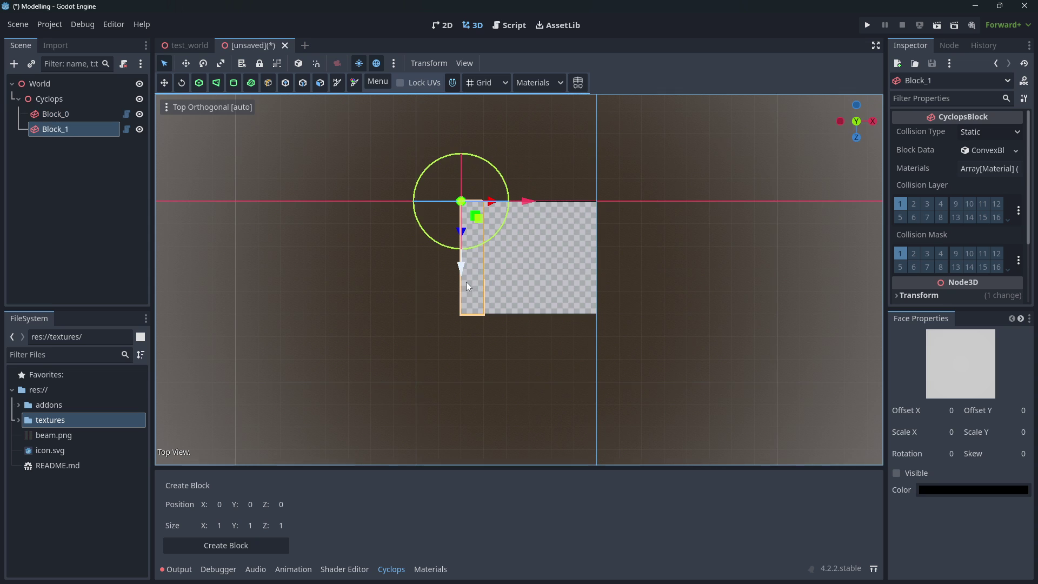
pyautogui.moveTo(462, 307); pyautogui.dragTo(547, 248, button='middle')
pyautogui.click(856, 112)
pyautogui.click(199, 82)
pyautogui.moveTo(461, 178); pyautogui.dragTo(619, 282)
pyautogui.moveTo(623, 320); pyautogui.dragTo(627, 336)
pyautogui.moveTo(518, 316); pyautogui.dragTo(597, 314)
# Draw a long, low walkway block leading outward from the doorway
pyautogui.moveTo(694, 308); pyautogui.dragTo(483, 246, button='middle')
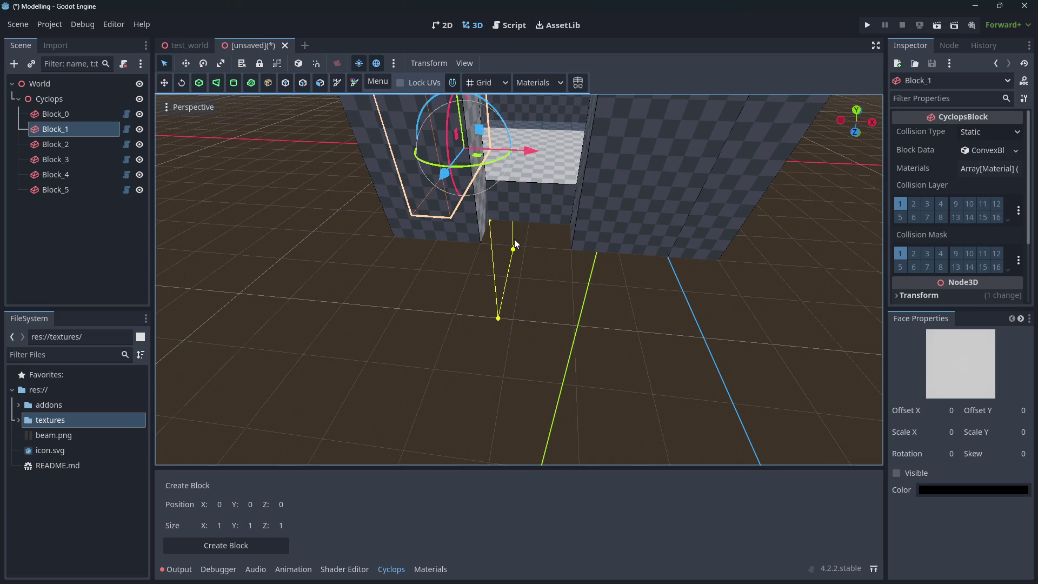
pyautogui.moveTo(523, 264); pyautogui.dragTo(480, 264, button='middle')
pyautogui.scroll(-5, 468, 256)
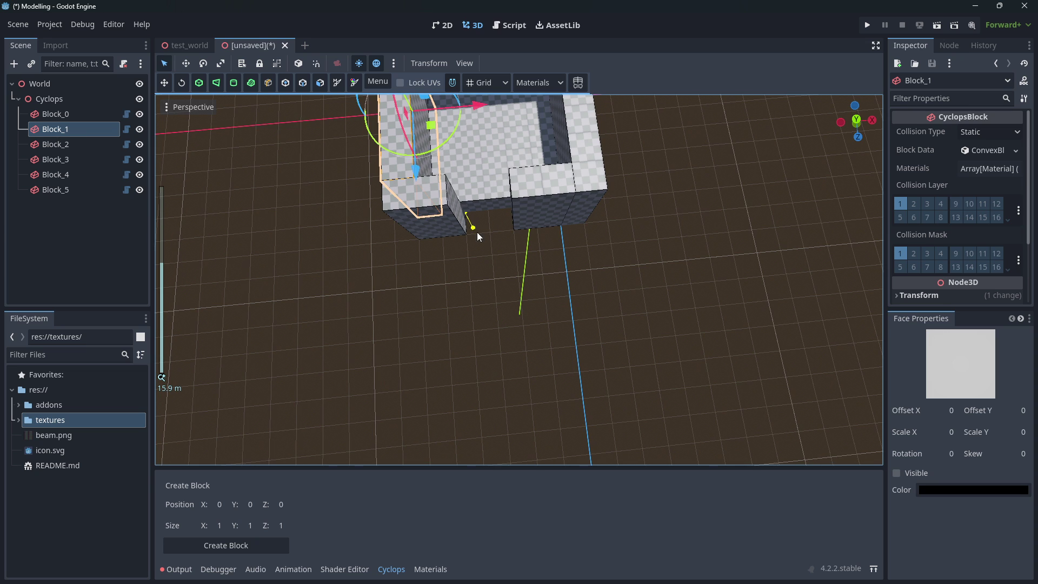
pyautogui.moveTo(482, 238); pyautogui.dragTo(514, 274)
pyautogui.moveTo(517, 310); pyautogui.dragTo(514, 326)
pyautogui.moveTo(514, 326); pyautogui.dragTo(408, 299, button='middle')
pyautogui.moveTo(458, 214); pyautogui.dragTo(572, 252)
pyautogui.click(569, 242)
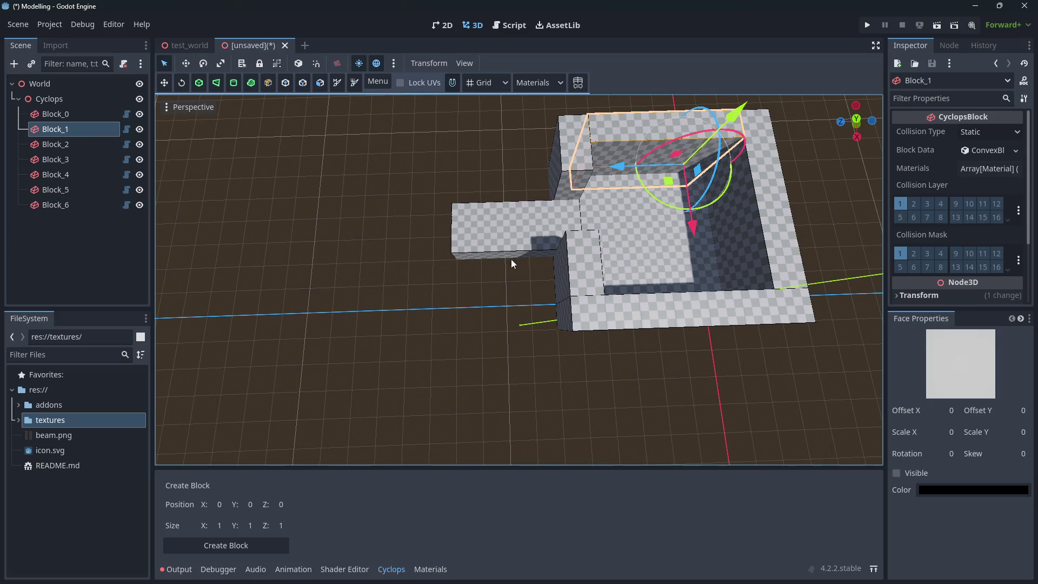
# Draw a large, tall four-sided prism block extending behind the room
pyautogui.moveTo(478, 274); pyautogui.dragTo(346, 260, button='middle')
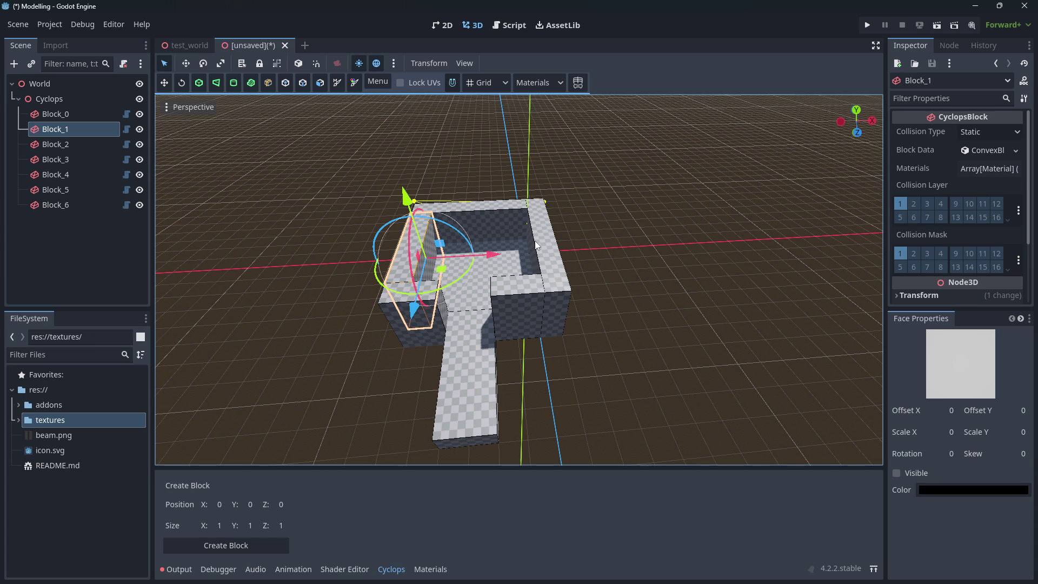
pyautogui.click(544, 143)
pyautogui.click(443, 149)
pyautogui.moveTo(438, 152); pyautogui.dragTo(436, 147)
pyautogui.click(442, 102)
# Draw a five-sided prism on the open ground beside the room and raise it into a solid block
pyautogui.moveTo(715, 220); pyautogui.dragTo(557, 225, button='middle')
pyautogui.moveTo(479, 361)
pyautogui.keyDown('shift'); pyautogui.mouseDown(button='middle')
pyautogui.moveTo(444, 206)
pyautogui.moveTo(443, 241)
pyautogui.mouseUp(button='middle'); pyautogui.keyUp('shift')
pyautogui.click(454, 237)
pyautogui.click(604, 222)
pyautogui.click(566, 303)
pyautogui.click(448, 368)
pyautogui.click(347, 242)
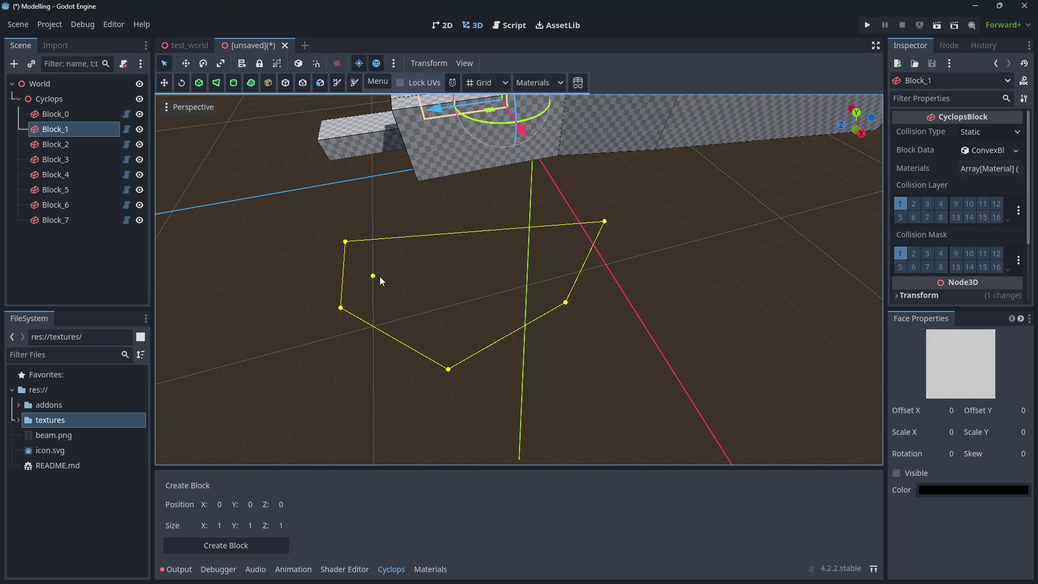
pyautogui.doubleClick(379, 277)
pyautogui.click(357, 173)
# Draw a larger many-sided prism with a rounded outline beyond the five-sided block and raise it into a tall solid
pyautogui.moveTo(313, 299); pyautogui.dragTo(477, 299, button='middle')
pyautogui.scroll(-8, 451, 294)
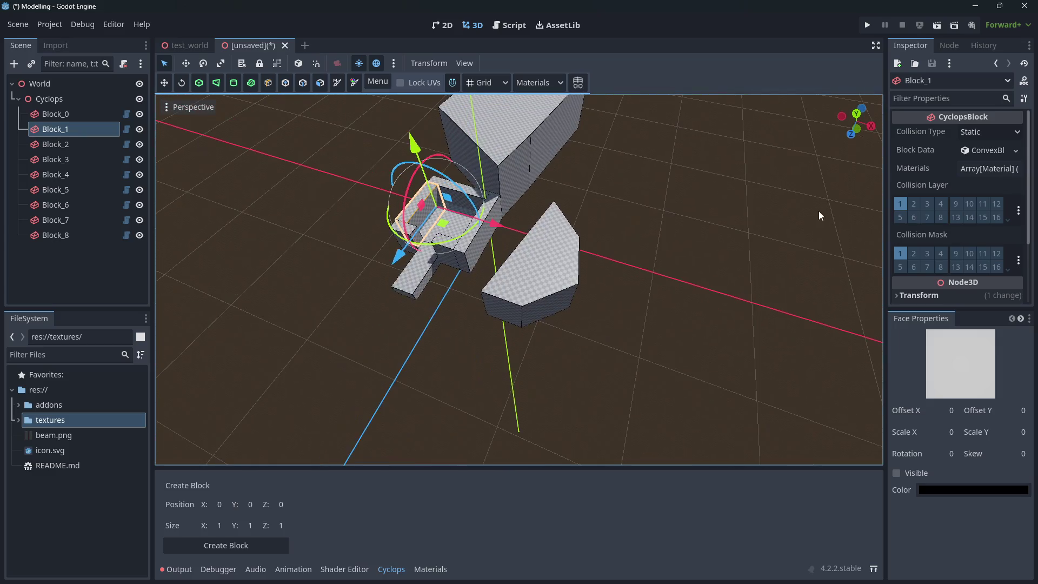
pyautogui.click(643, 212)
pyautogui.click(715, 223)
pyautogui.click(738, 245)
pyautogui.click(751, 283)
pyautogui.click(740, 330)
pyautogui.click(682, 360)
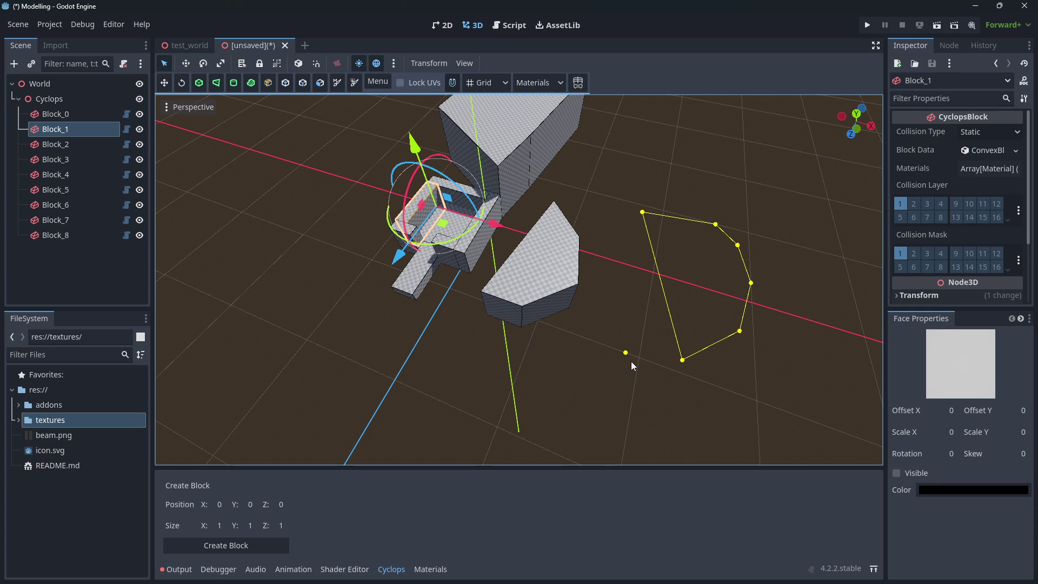
pyautogui.click(631, 362)
pyautogui.click(598, 354)
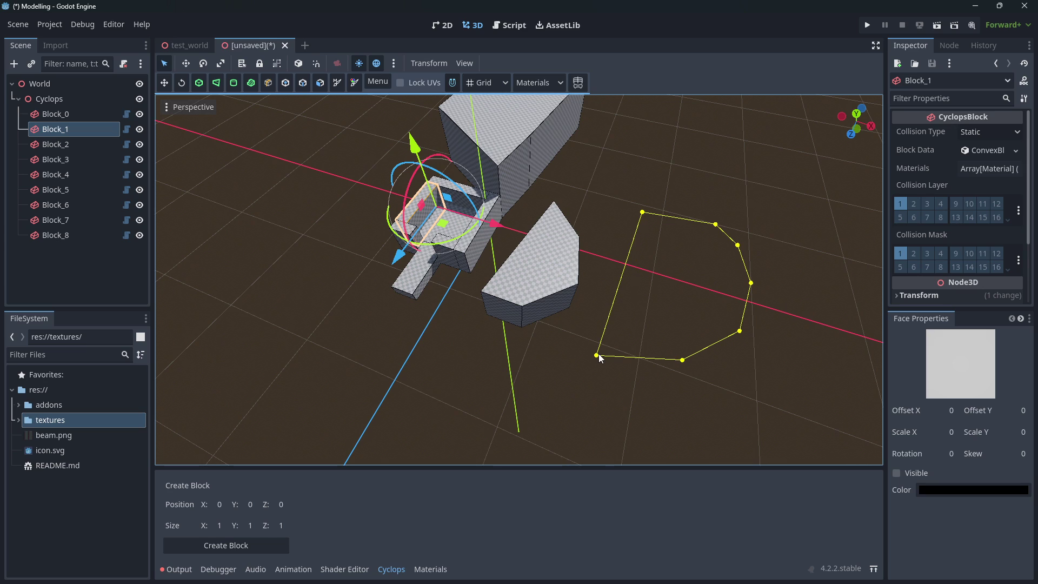
pyautogui.click(611, 299)
pyautogui.doubleClick(684, 285)
pyautogui.click(737, 202)
pyautogui.moveTo(581, 296); pyautogui.dragTo(492, 326, button='middle')
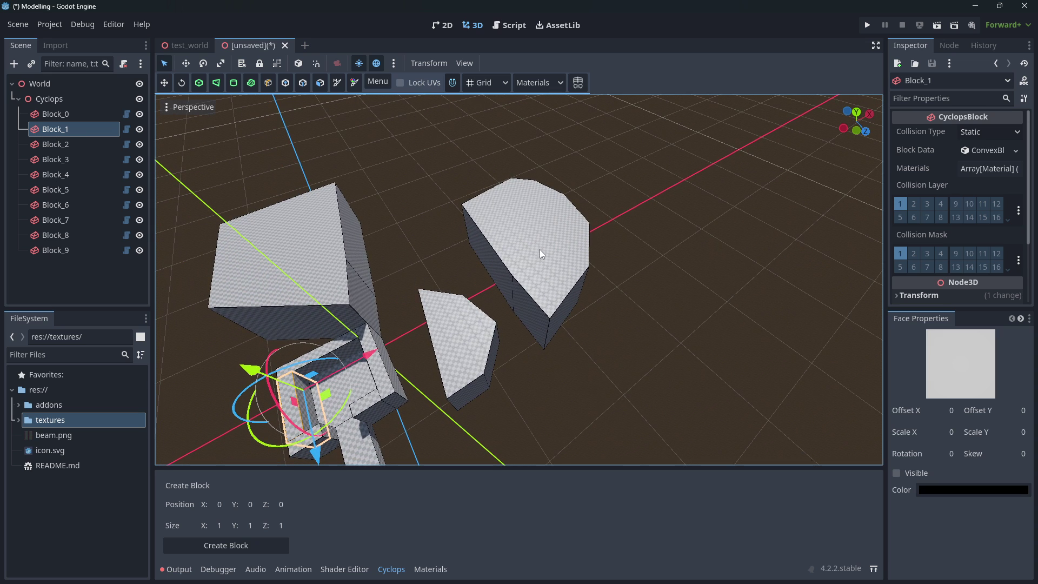
# Split the front wall block beside the doorway in two with a vertical cut using the Clip tool
pyautogui.moveTo(484, 394); pyautogui.dragTo(611, 319, button='middle')
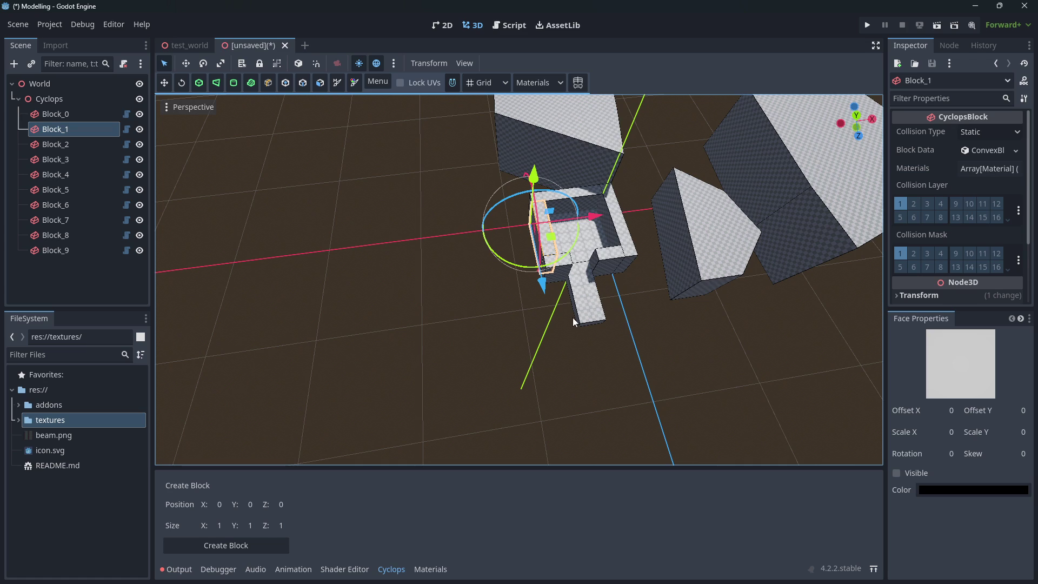
pyautogui.scroll(6, 564, 328)
pyautogui.keyDown('shift'); pyautogui.moveTo(722, 345); pyautogui.dragTo(569, 326, button='middle'); pyautogui.keyUp('shift')
pyautogui.moveTo(481, 252); pyautogui.dragTo(487, 213, button='middle')
pyautogui.scroll(2, 448, 179)
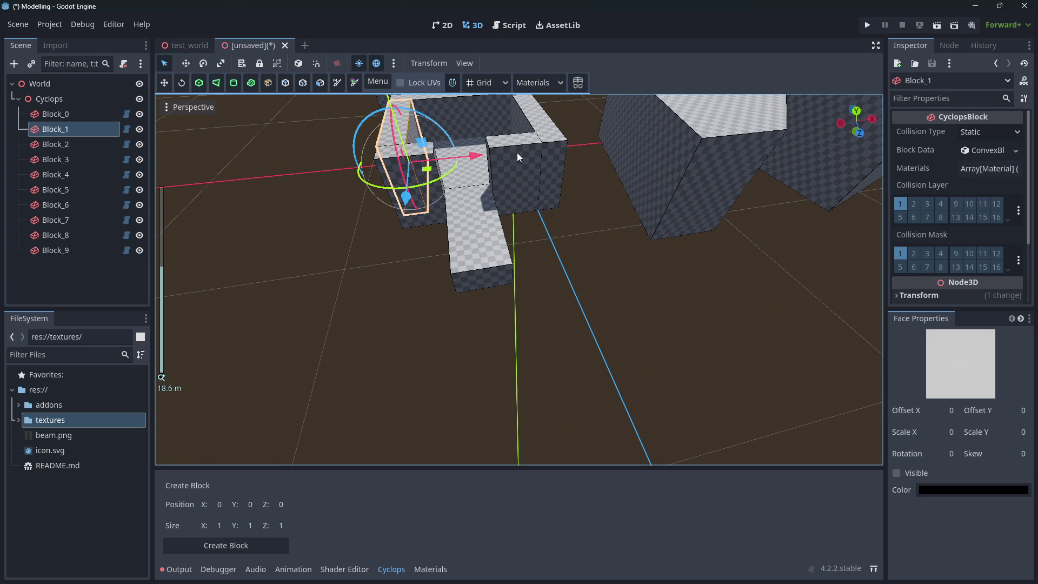
pyautogui.click(251, 83)
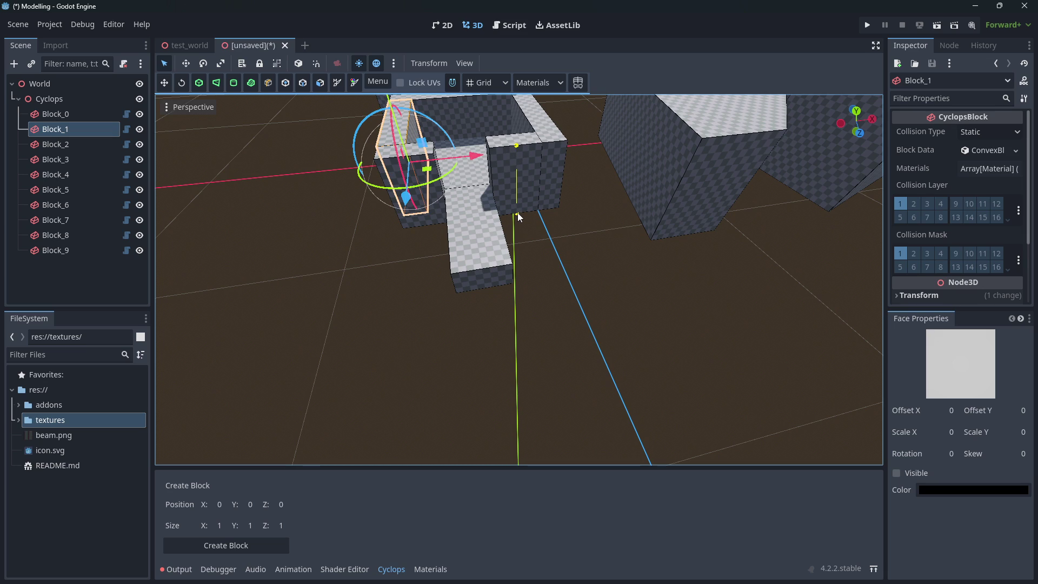
pyautogui.click(518, 212)
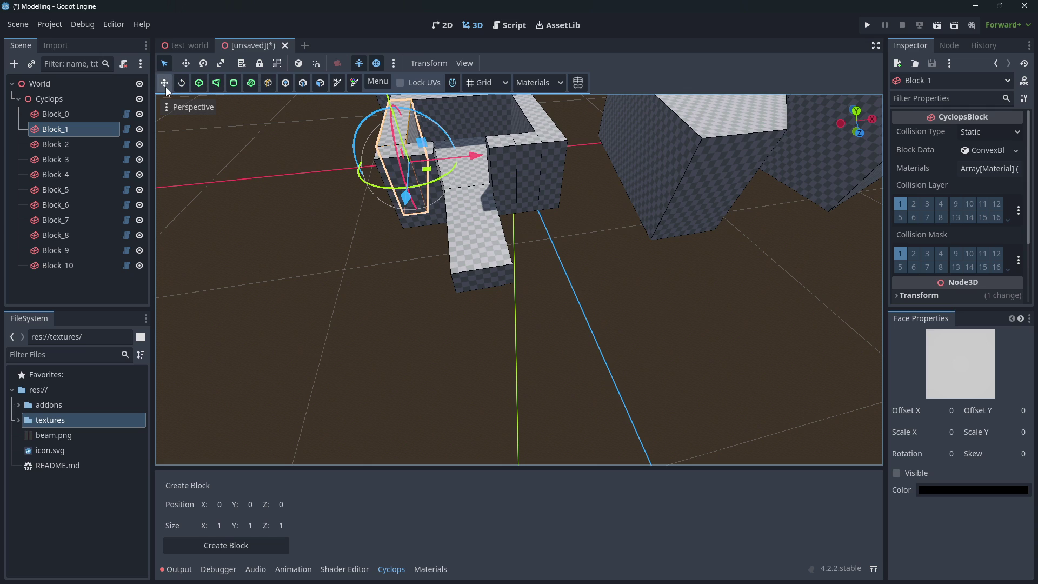
# Extend the narrow wall block beside the doorway outward along the walkway by moving its front face
pyautogui.click(525, 149)
pyautogui.click(487, 157)
pyautogui.click(498, 147)
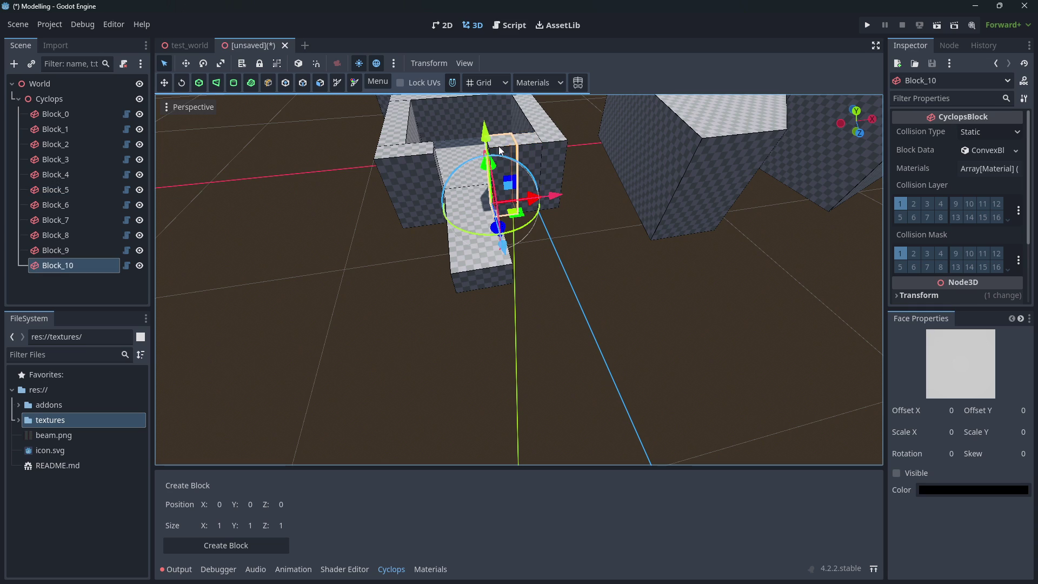
pyautogui.click(302, 83)
pyautogui.click(502, 179)
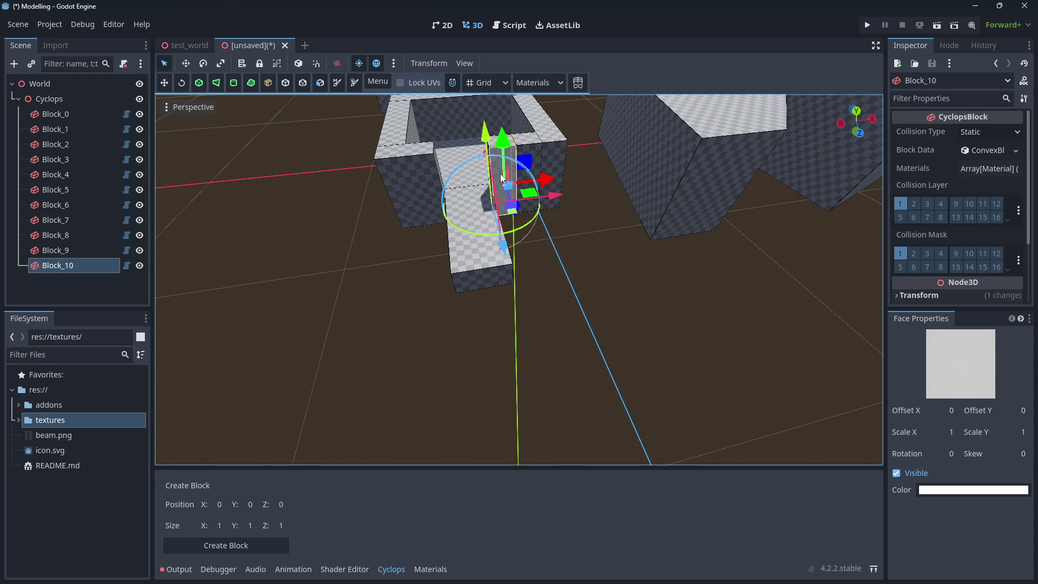
pyautogui.moveTo(512, 211); pyautogui.dragTo(537, 292)
pyautogui.moveTo(481, 271); pyautogui.dragTo(580, 261, button='middle')
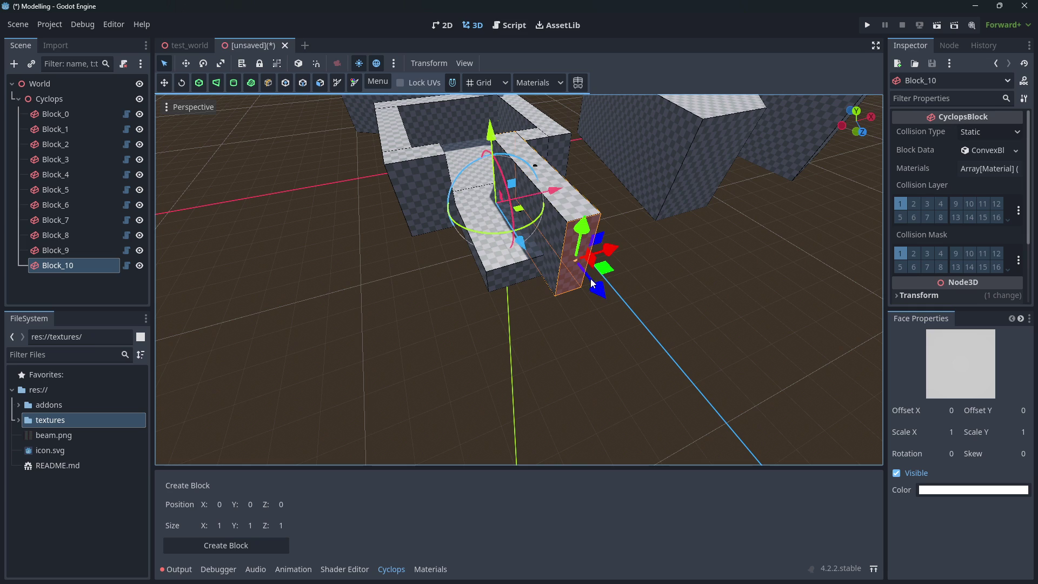
# Try to build a staircase on the walkway beside the extended wall block, and undo it
pyautogui.click(271, 83)
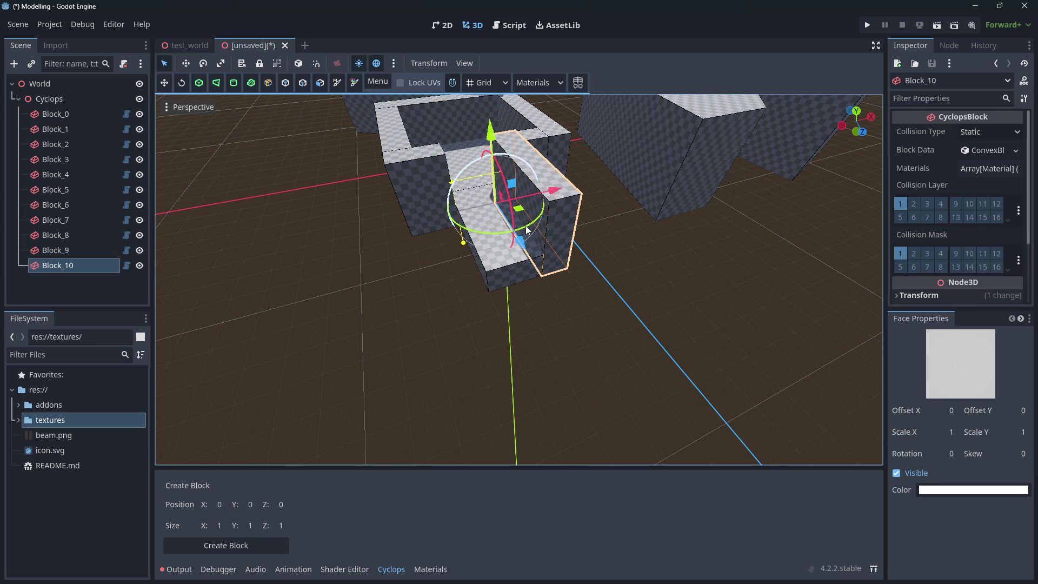
pyautogui.moveTo(481, 216); pyautogui.dragTo(433, 268, button='middle')
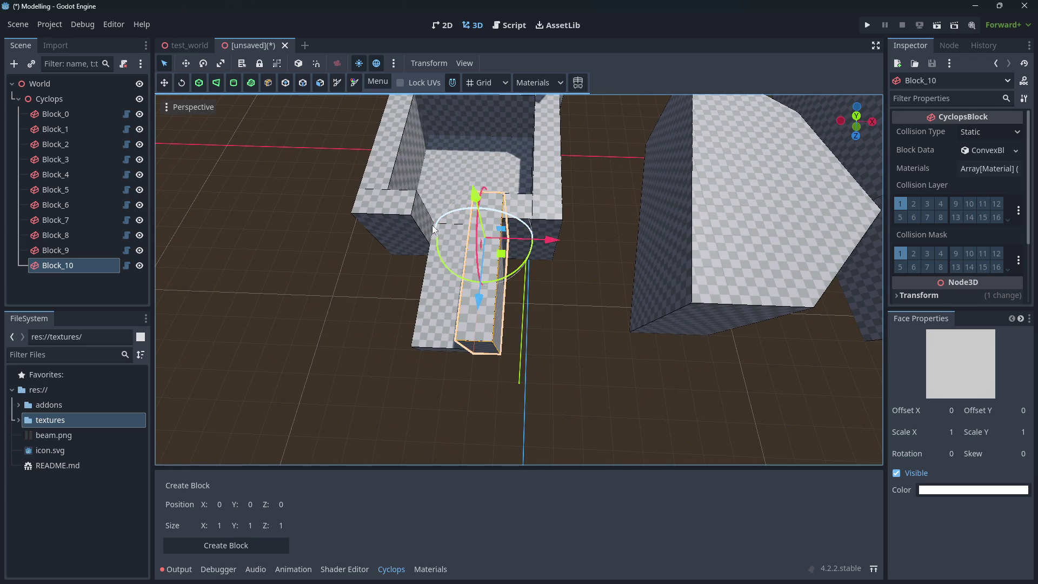
pyautogui.moveTo(450, 314); pyautogui.dragTo(563, 262, button='middle')
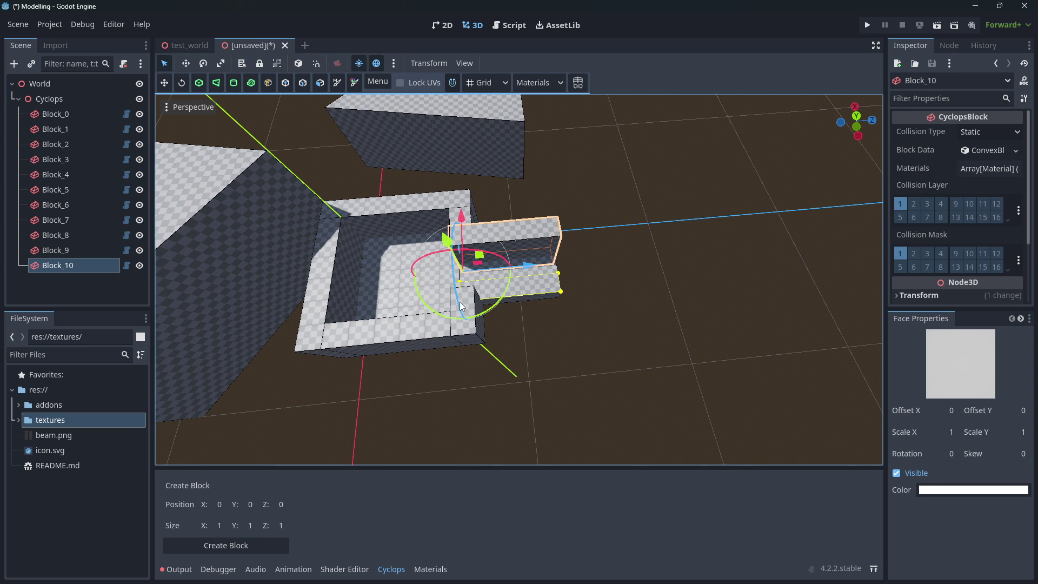
pyautogui.click(467, 270)
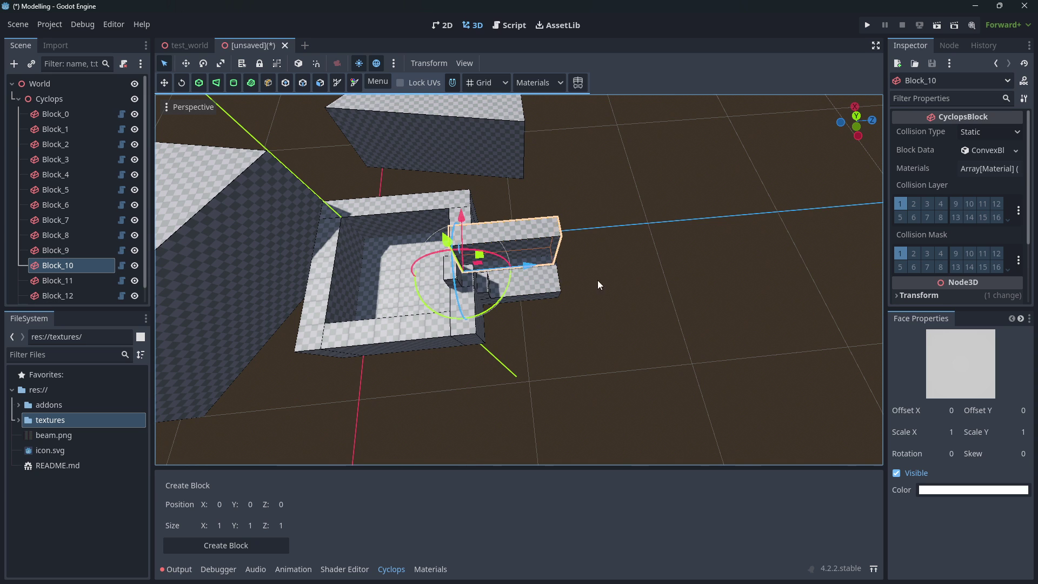
pyautogui.moveTo(609, 279); pyautogui.dragTo(571, 261, button='middle')
pyautogui.scroll(6, 468, 219)
pyautogui.hotkey('ctrl', 'z')
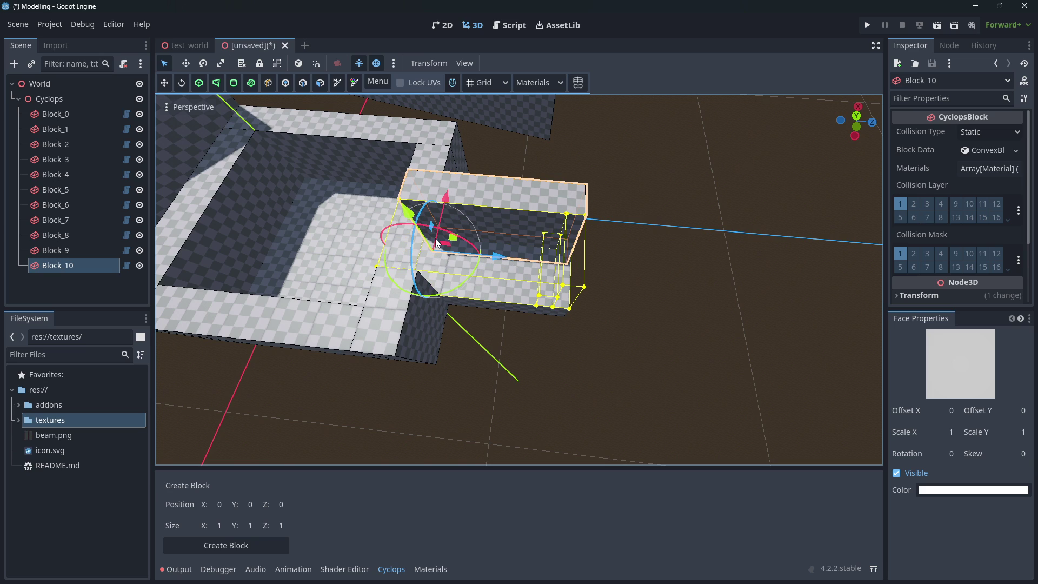
# Build a staircase with many narrow steps on the walkway beside the extended wall, rising away from the doorway
pyautogui.scroll(-2, 435, 243)
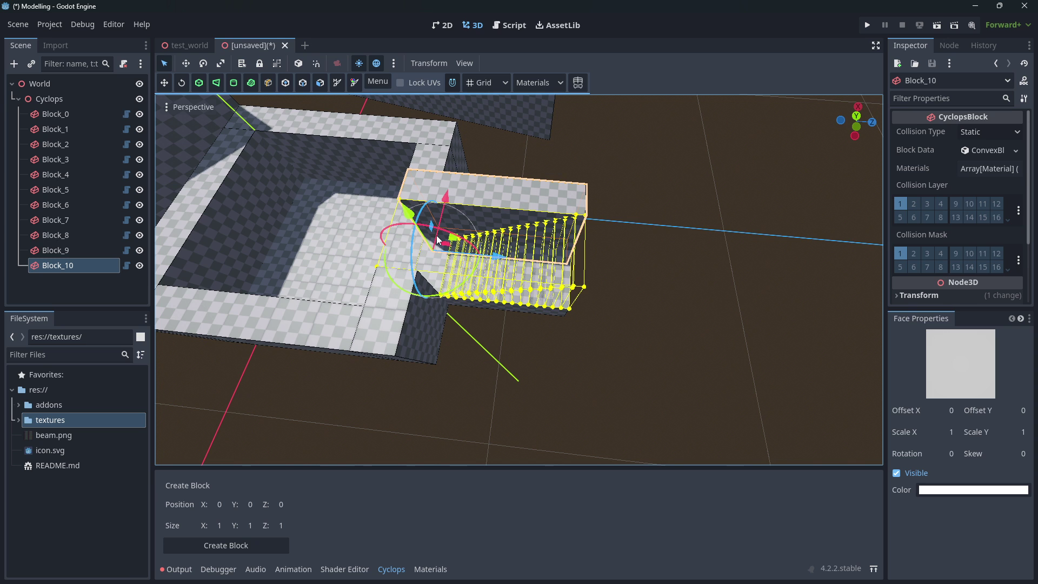
pyautogui.click(439, 239)
pyautogui.moveTo(439, 239); pyautogui.dragTo(659, 203, button='middle')
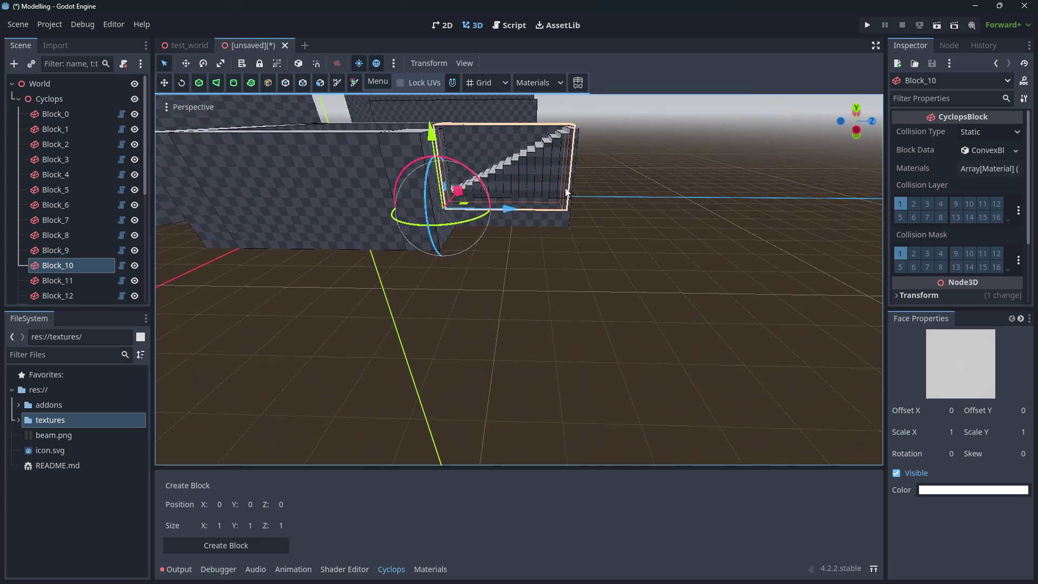
pyautogui.moveTo(566, 192); pyautogui.dragTo(411, 254, button='middle')
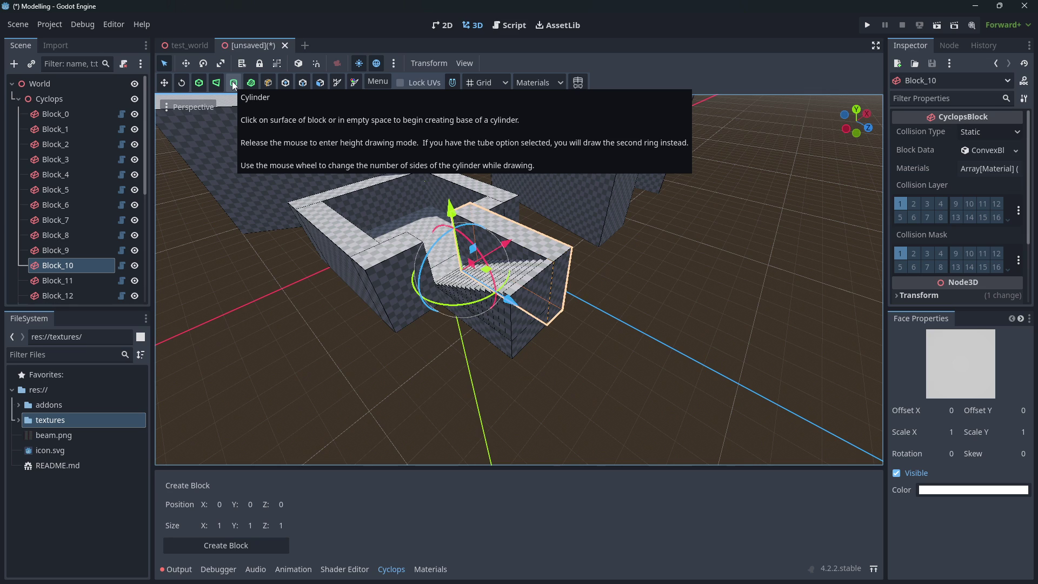
# Draw a tall, thick-walled tube with a round opening on the open ground beside the staircase
pyautogui.click(234, 84)
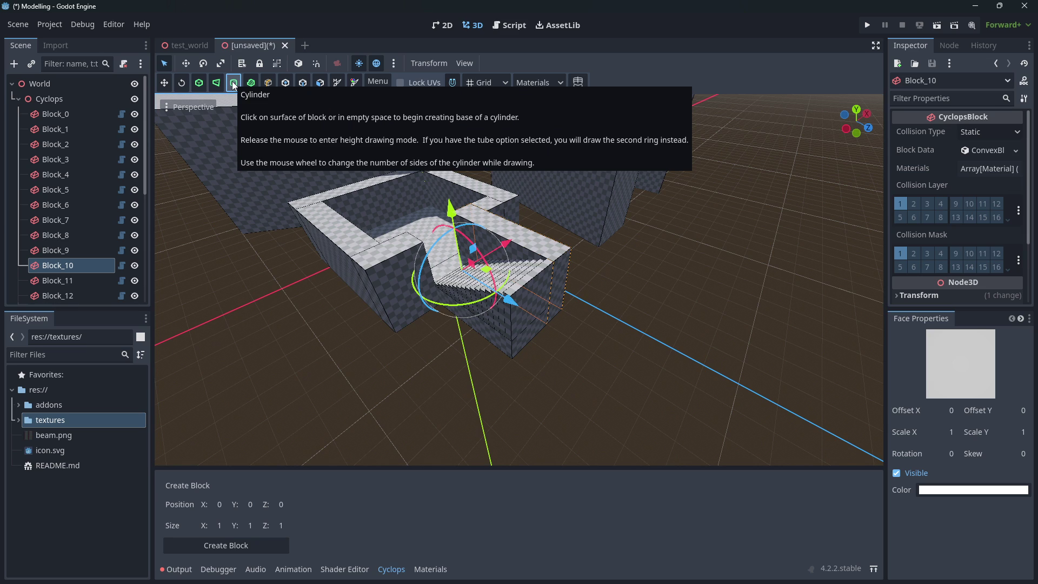
pyautogui.click(247, 84)
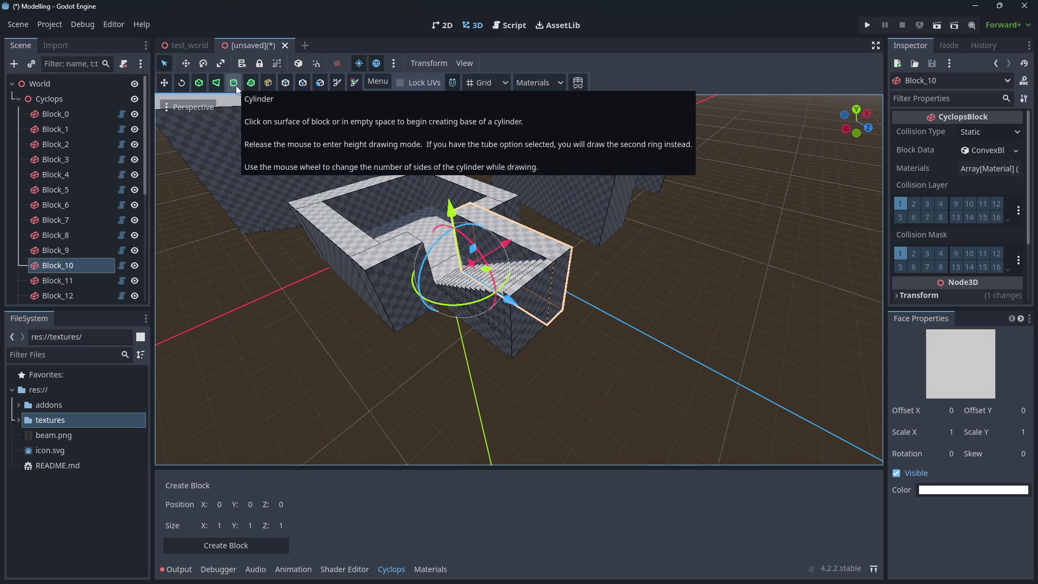
pyautogui.moveTo(643, 307); pyautogui.dragTo(686, 330)
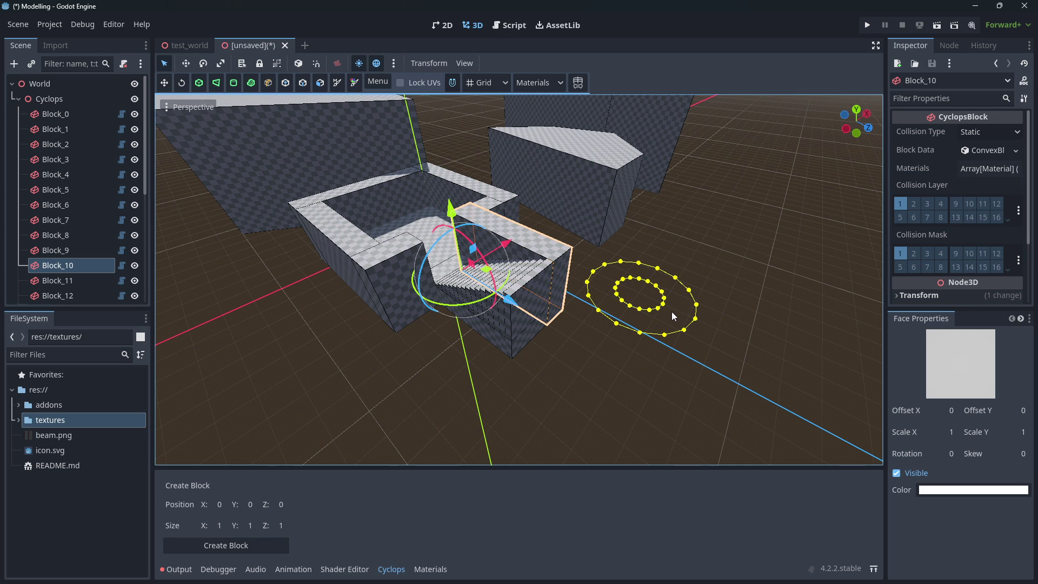
pyautogui.click(672, 311)
pyautogui.click(693, 224)
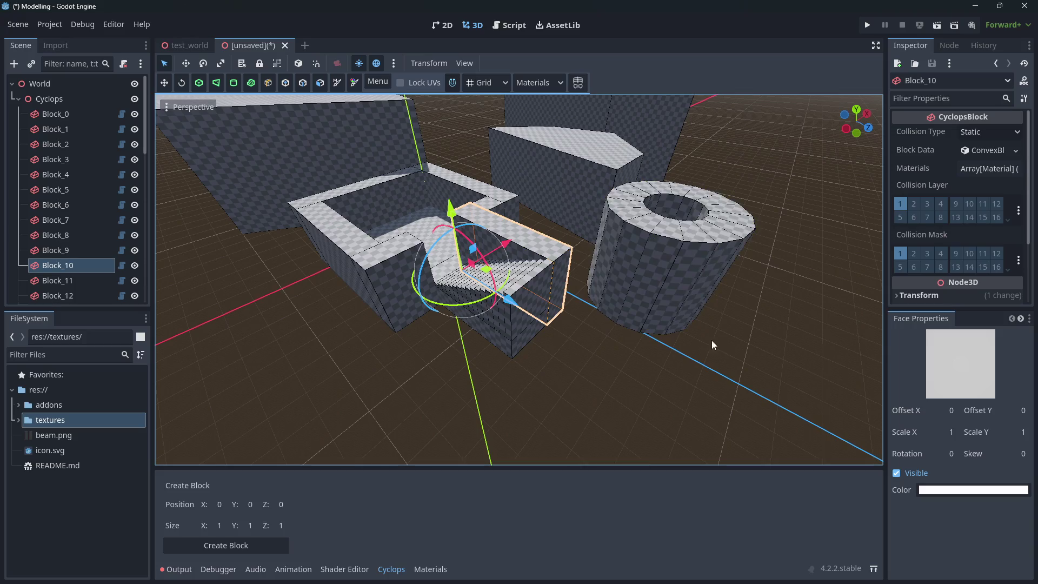
# Move one wedge segment of the tube's outward side away onto the open ground
pyautogui.moveTo(712, 340); pyautogui.dragTo(582, 265, button='middle')
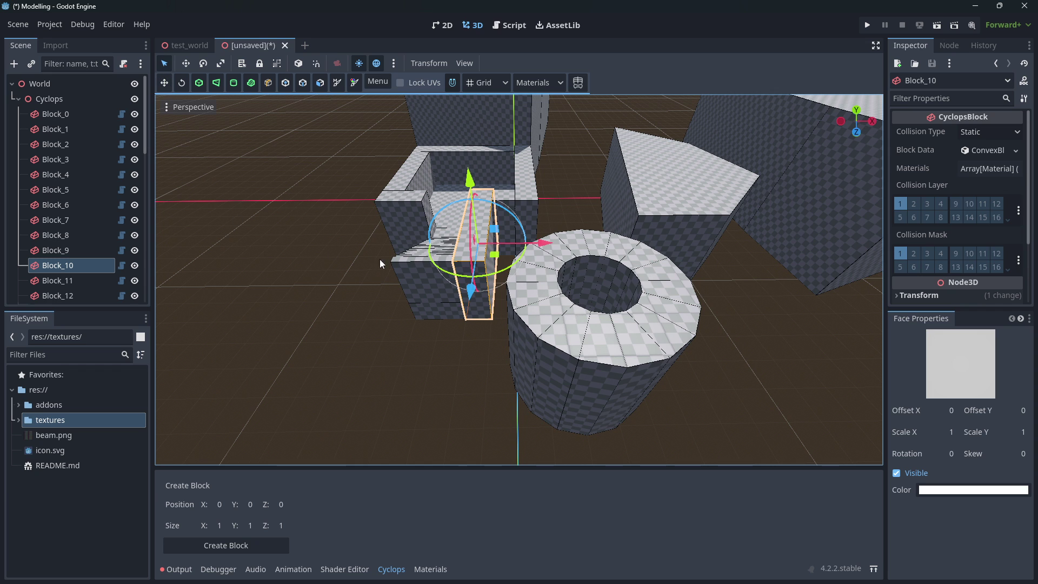
pyautogui.click(619, 360)
pyautogui.moveTo(669, 316); pyautogui.dragTo(605, 319, button='middle')
pyautogui.click(477, 347)
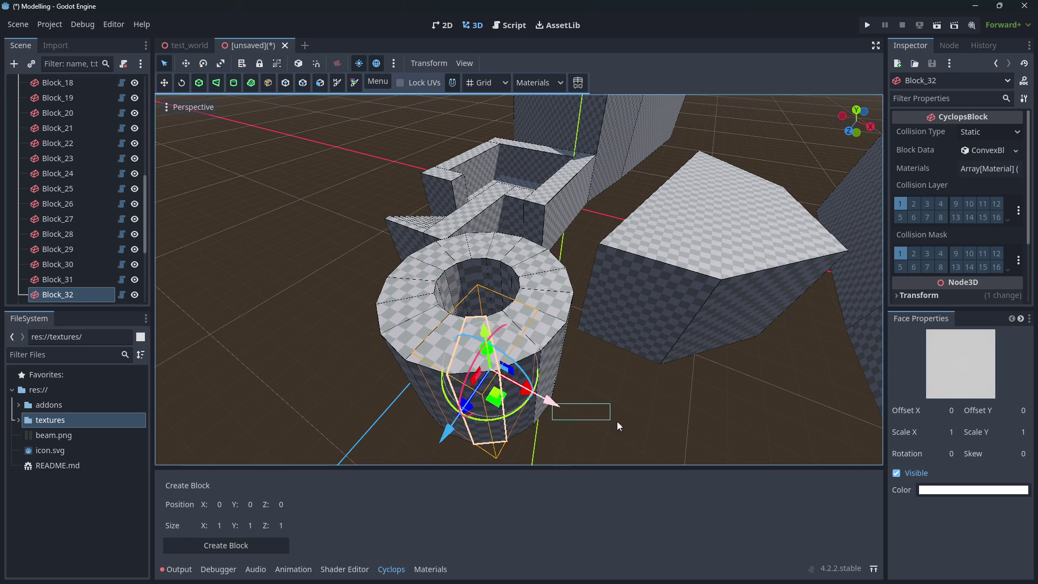
pyautogui.moveTo(526, 393); pyautogui.dragTo(629, 422)
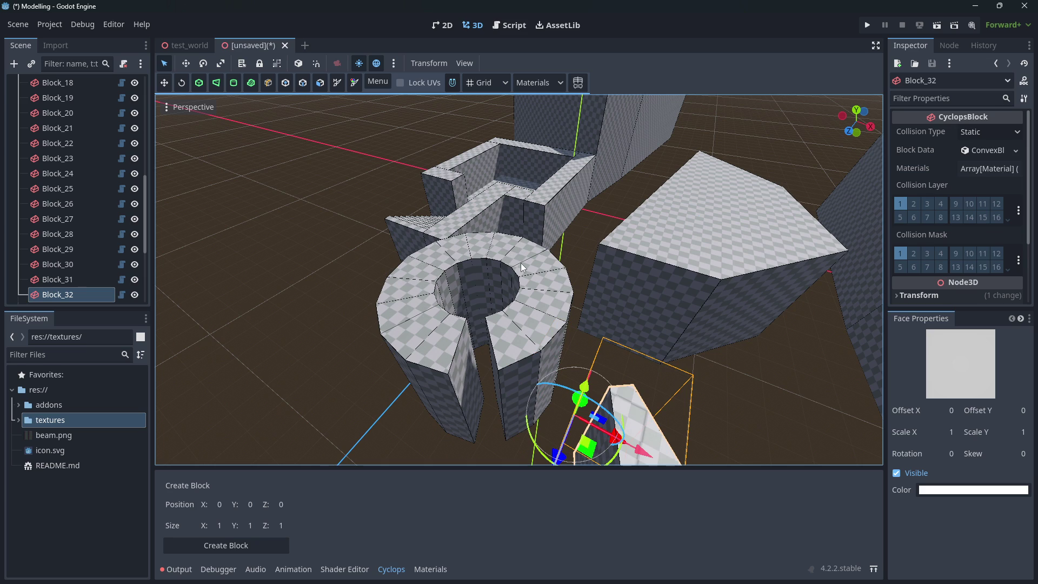
# Delete five adjacent wedge segments from the side of the tube facing the five-sided block
pyautogui.click(492, 275)
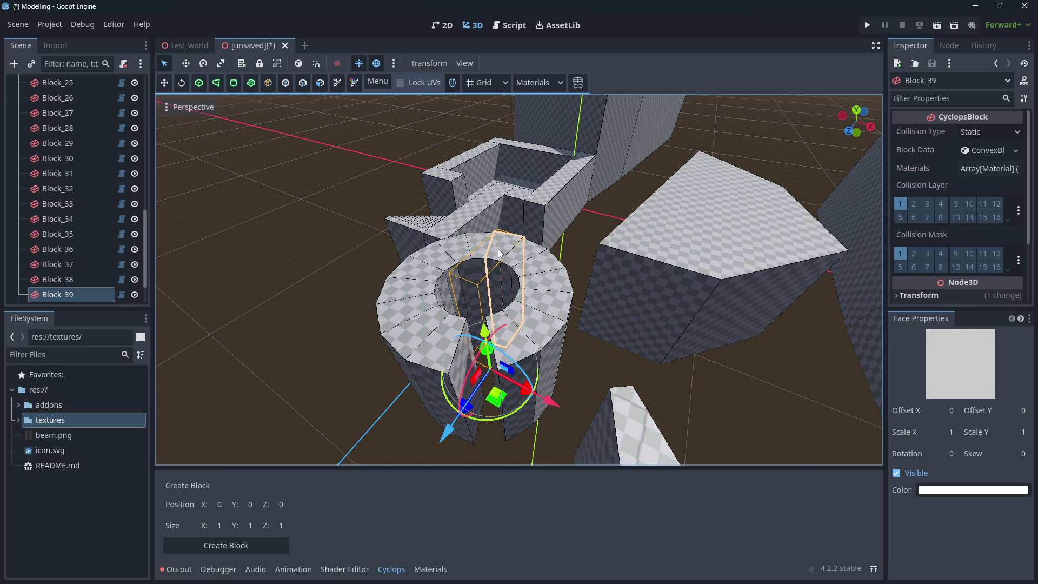
pyautogui.keyDown('shift'); pyautogui.click(541, 260); pyautogui.keyUp('shift')
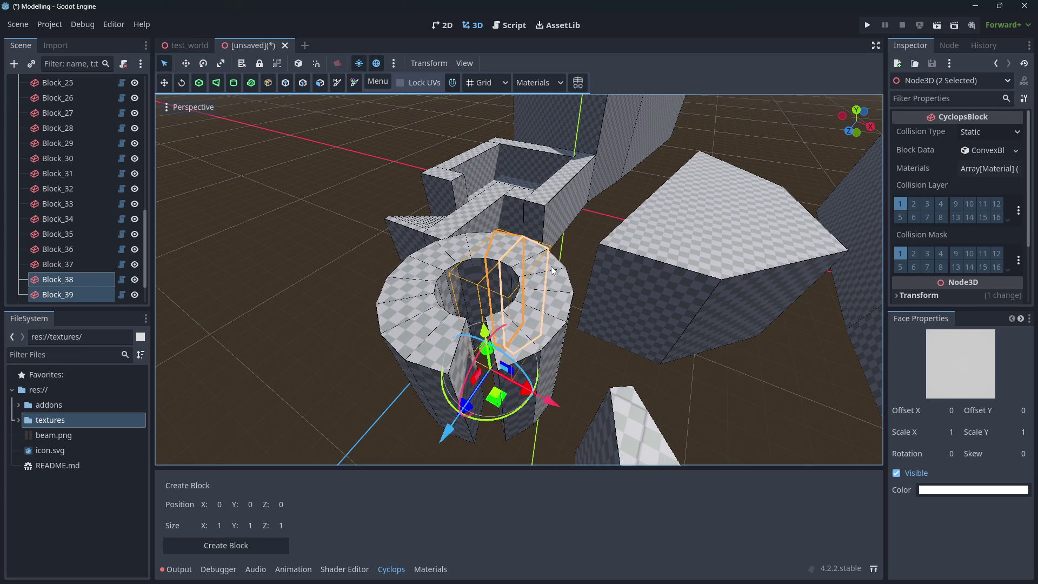
pyautogui.keyDown('shift'); pyautogui.click(554, 272); pyautogui.keyUp('shift')
pyautogui.keyDown('shift'); pyautogui.click(557, 287); pyautogui.keyUp('shift')
pyautogui.keyDown('shift'); pyautogui.click(554, 307); pyautogui.keyUp('shift')
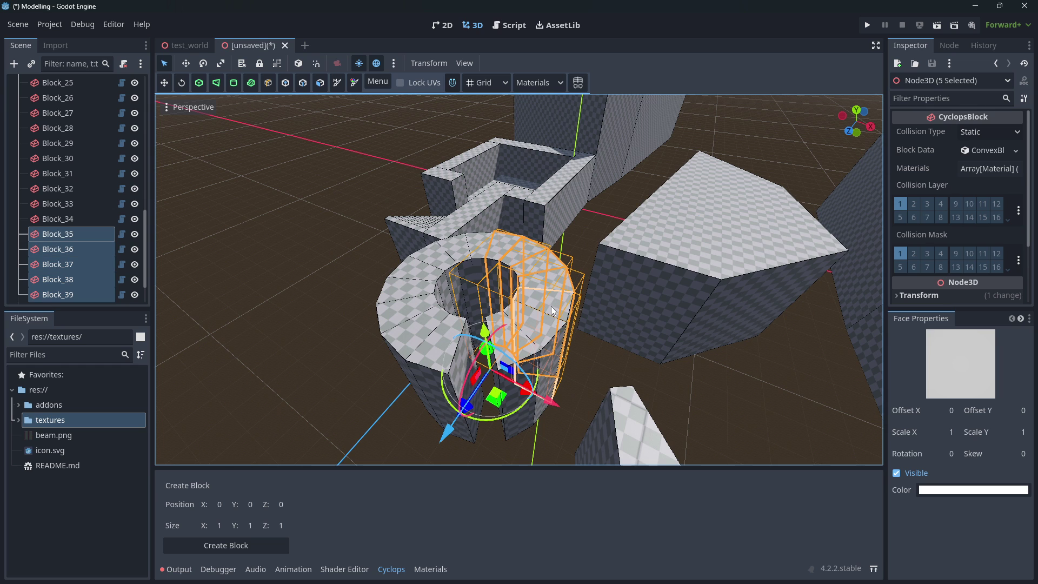
pyautogui.press('Delete')
pyautogui.click(500, 301)
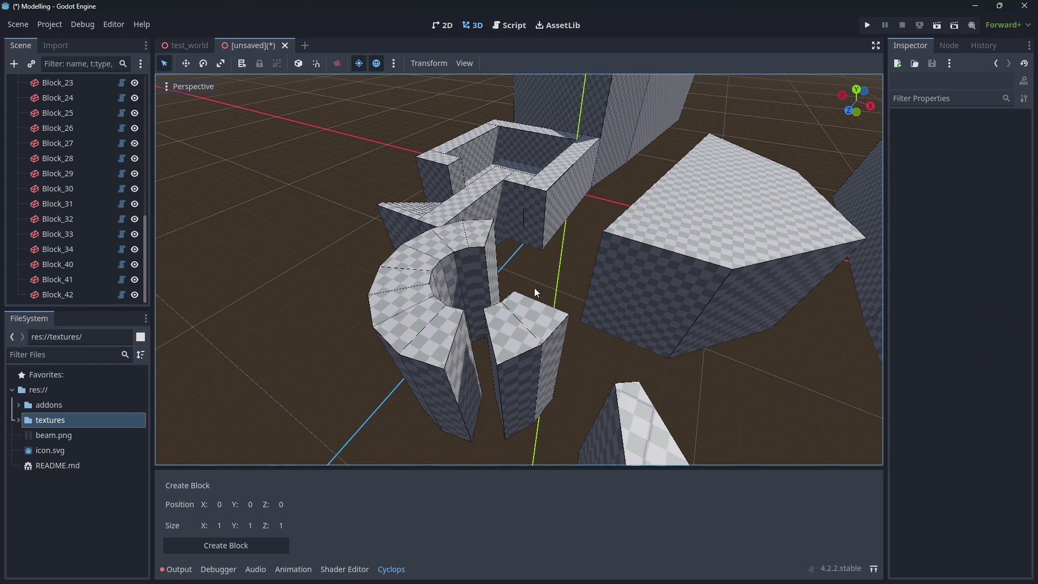
# Stretch the tube segment at the far edge of the gap to the five-sided block by moving its exposed end face
pyautogui.moveTo(538, 287)
pyautogui.mouseDown(button='middle')
pyautogui.moveTo(418, 352)
pyautogui.moveTo(476, 301)
pyautogui.moveTo(380, 253)
pyautogui.moveTo(375, 262)
pyautogui.moveTo(524, 283)
pyautogui.mouseUp(button='middle')
pyautogui.moveTo(466, 261); pyautogui.dragTo(389, 206, button='middle')
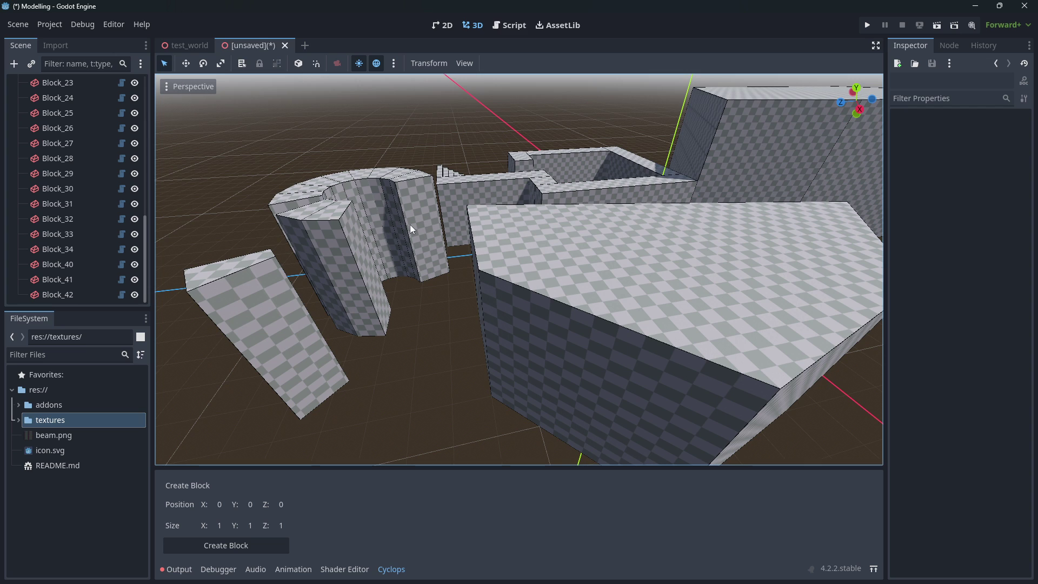
pyautogui.click(83, 220)
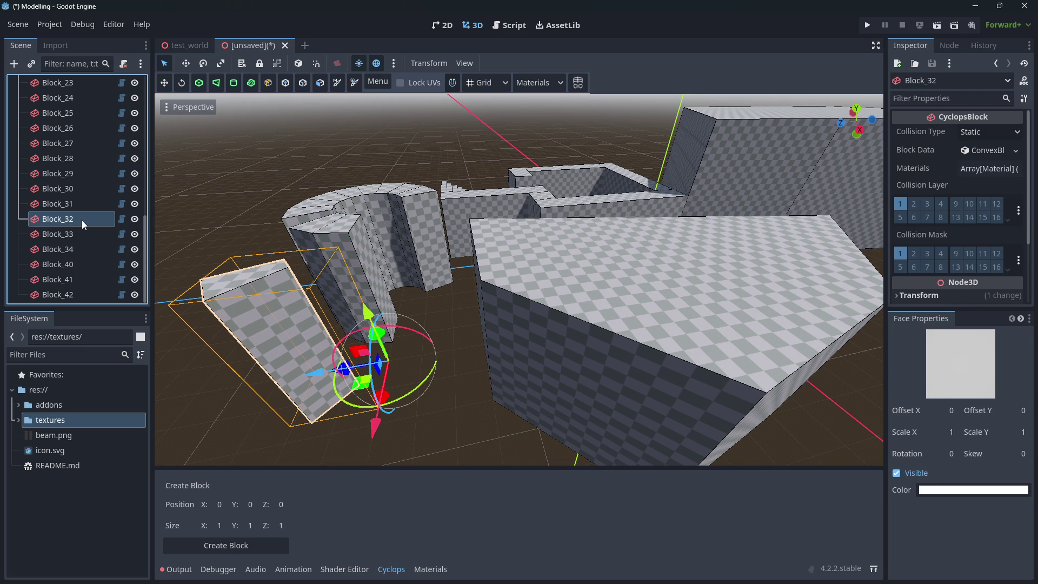
pyautogui.click(413, 229)
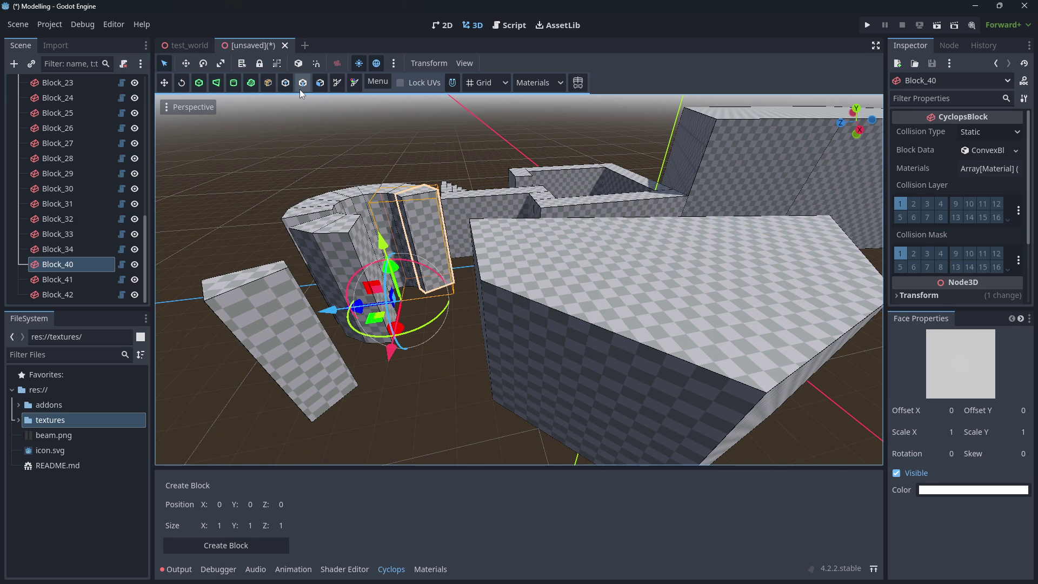
pyautogui.click(320, 83)
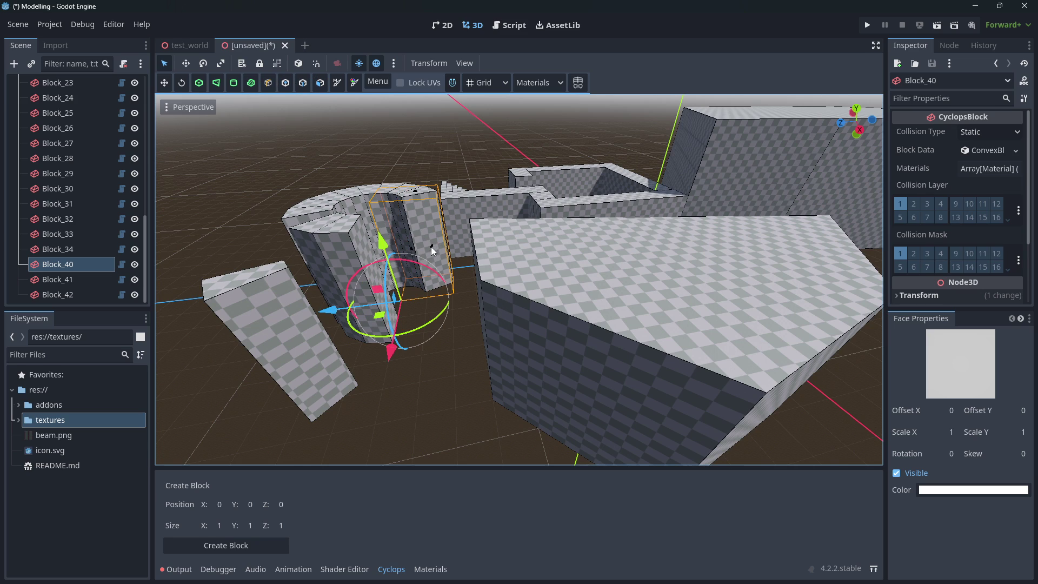
pyautogui.moveTo(431, 250); pyautogui.dragTo(419, 307, button='middle')
pyautogui.moveTo(419, 307); pyautogui.dragTo(503, 427)
pyautogui.moveTo(434, 399); pyautogui.dragTo(553, 300, button='middle')
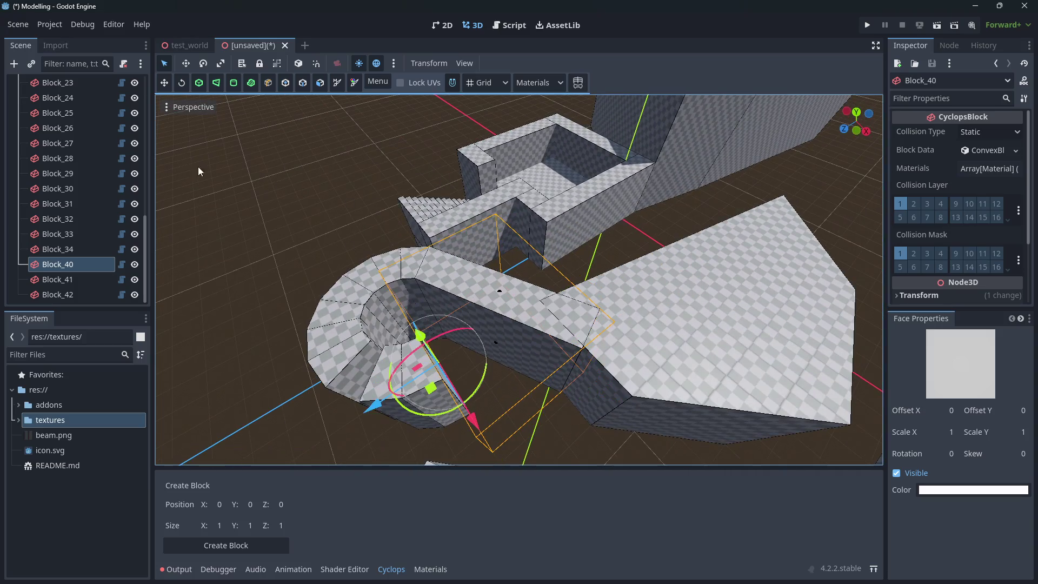
# Collapse the Cyclops node and add character.tscn from the addons/fpc folder to the level
pyautogui.moveTo(299, 213); pyautogui.dragTo(445, 234, button='middle')
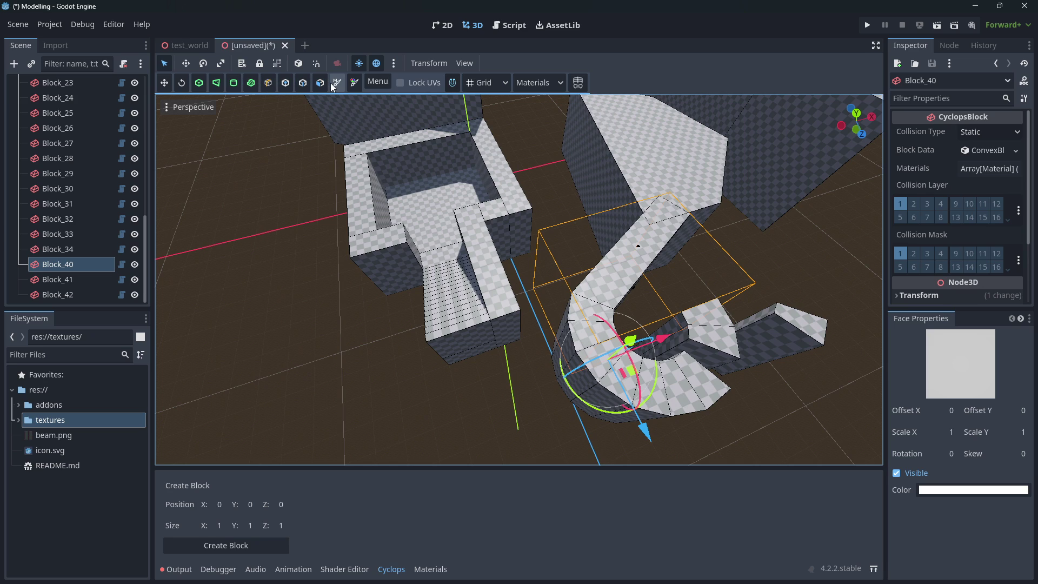
pyautogui.scroll(5, 43, 150)
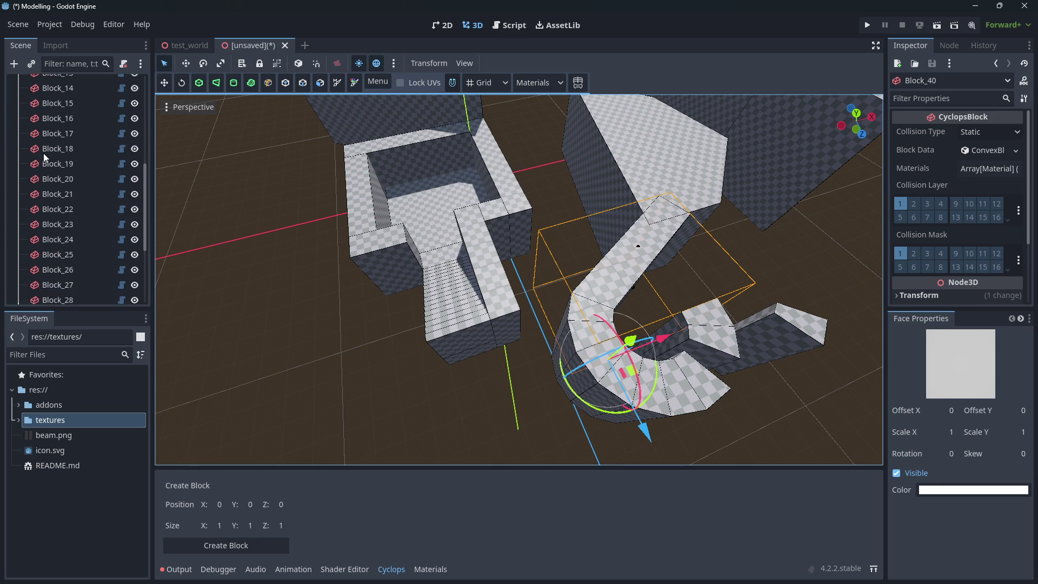
pyautogui.scroll(8, 49, 162)
pyautogui.click(18, 99)
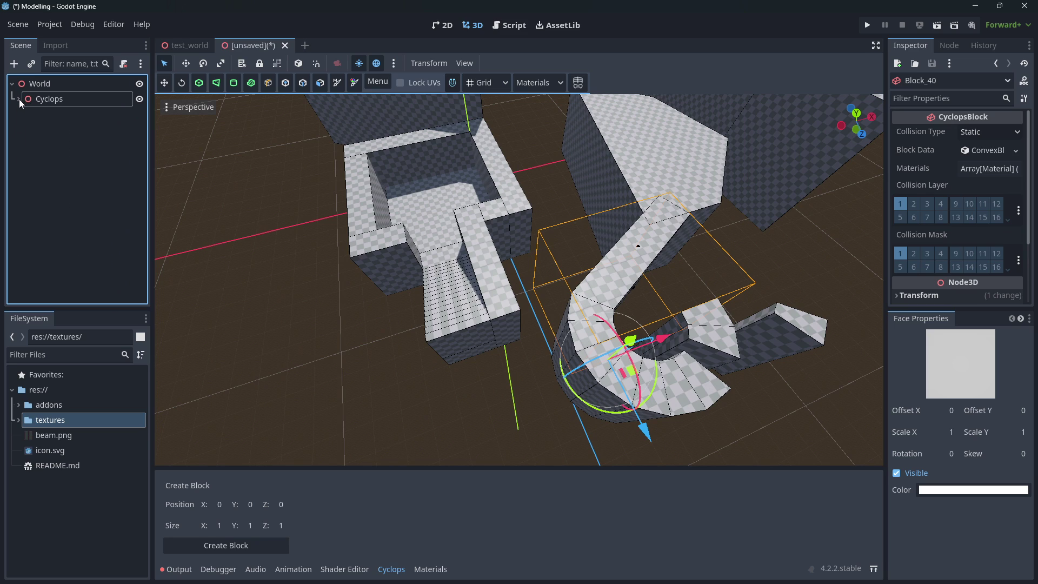
pyautogui.click(18, 405)
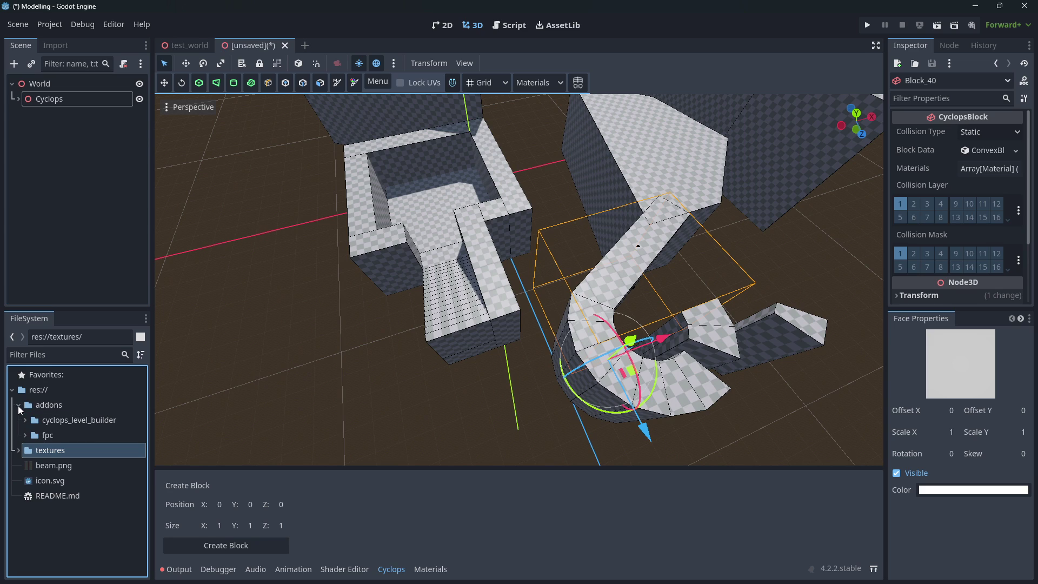
pyautogui.click(25, 435)
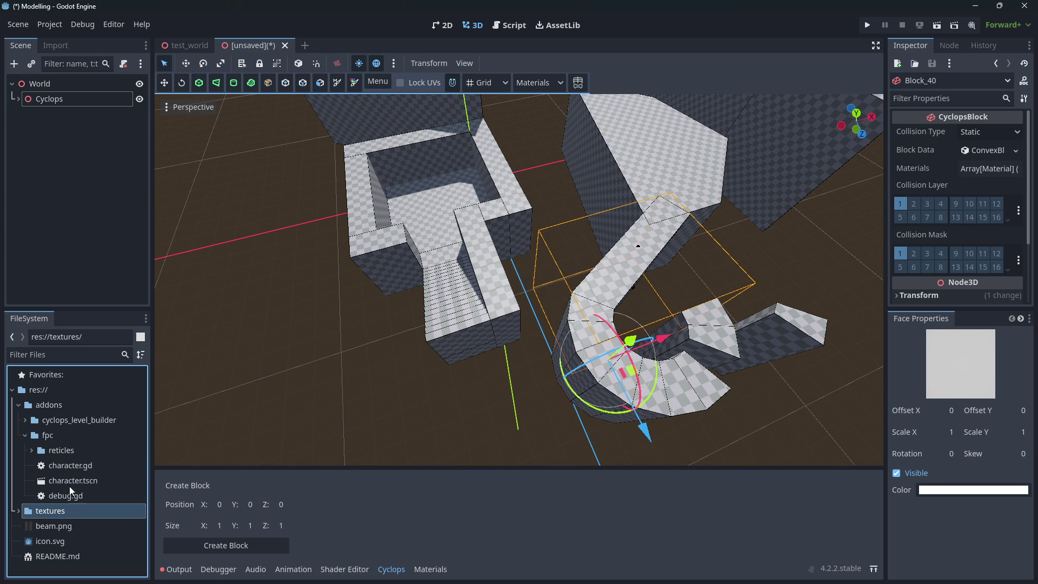
pyautogui.moveTo(66, 480); pyautogui.dragTo(432, 209)
# Run the current scene, saving it as world.tscn, and walk the character forward through the level
pyautogui.click(941, 23)
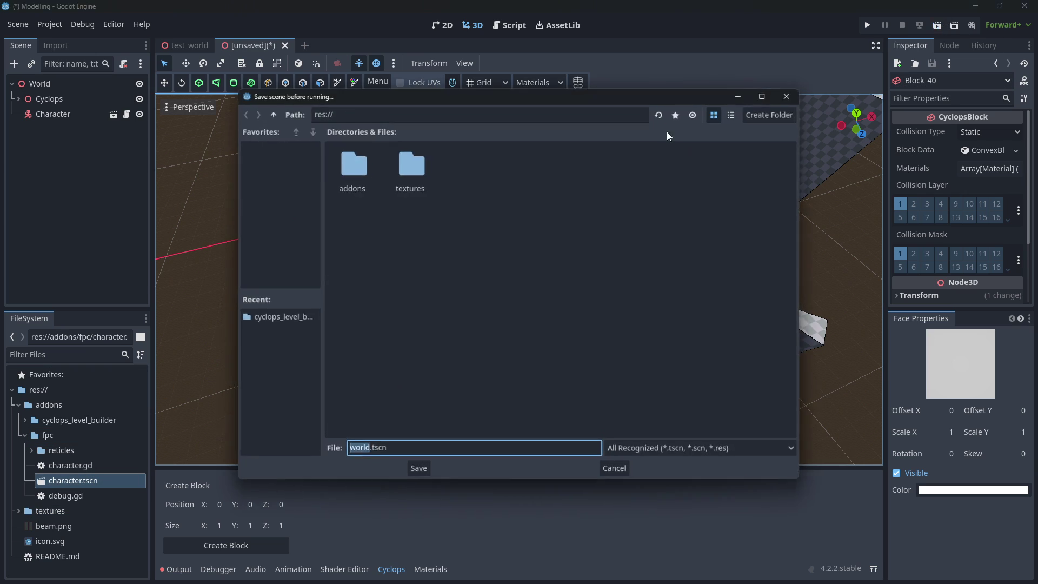
pyautogui.click(417, 470)
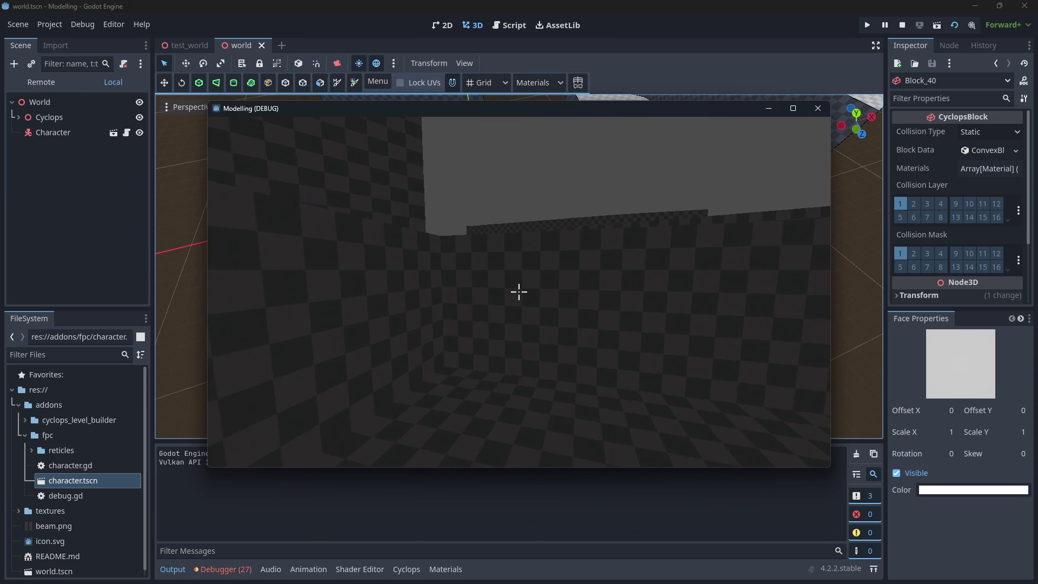
pyautogui.press('w')
pyautogui.press('w')
pyautogui.press('w')
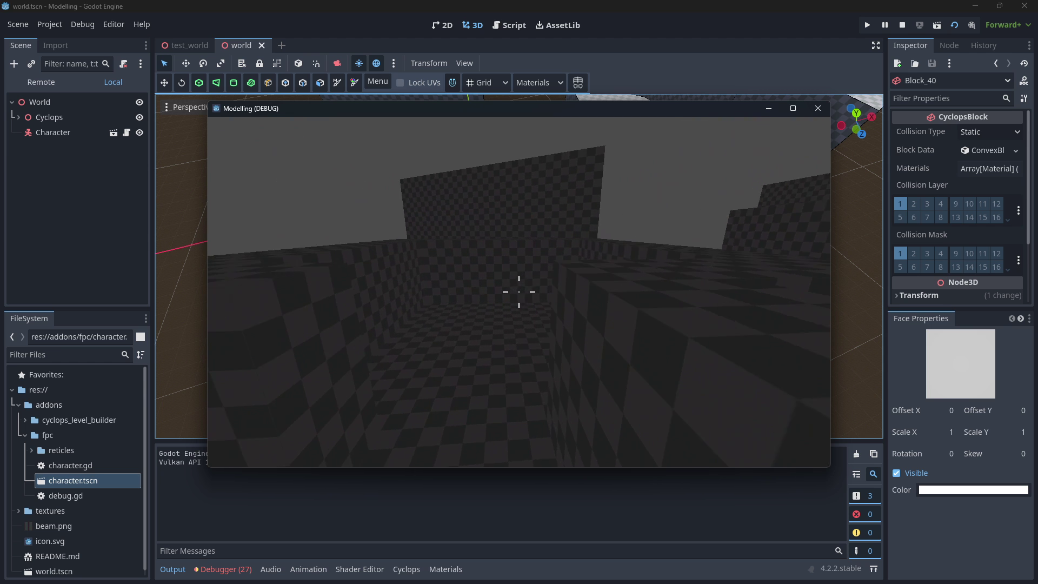
# Walk the character on through the walled room and stop the playtest
pyautogui.press('w')
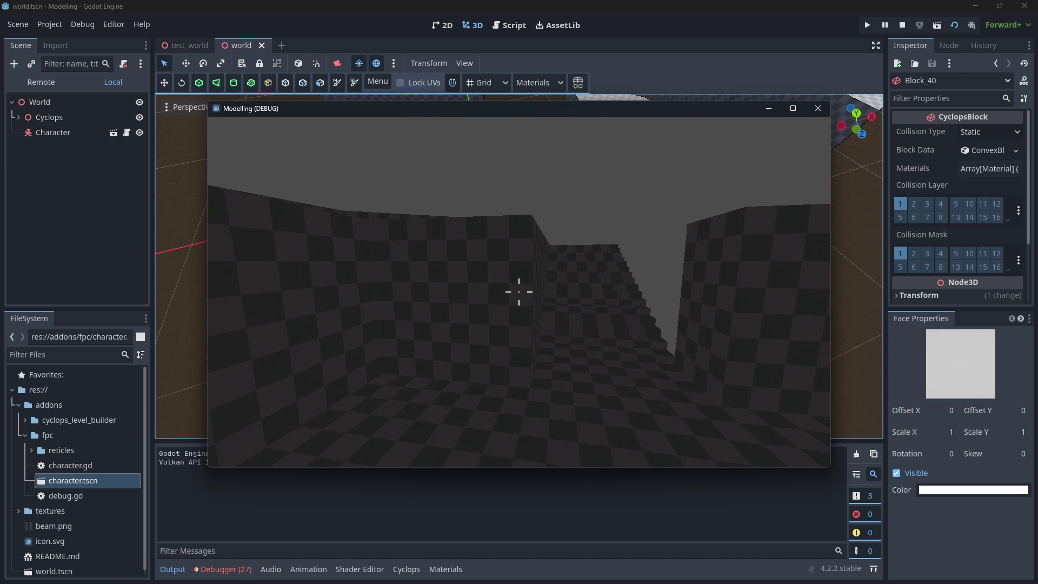
pyautogui.press('F8')
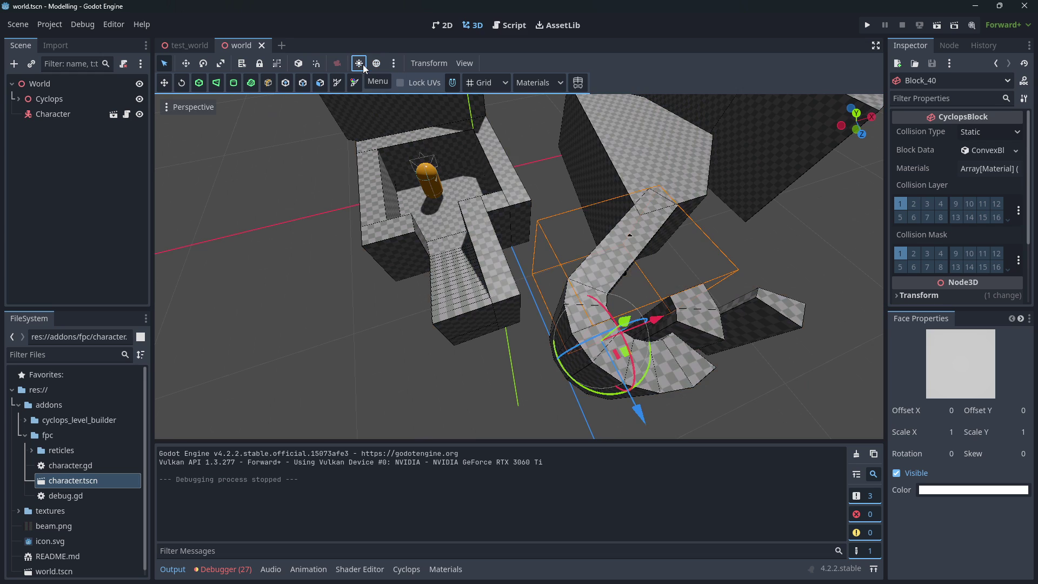
# Turn on the preview environment and add both the preview sun and the preview environment to the world scene
pyautogui.click(377, 64)
pyautogui.click(377, 64)
pyautogui.click(394, 64)
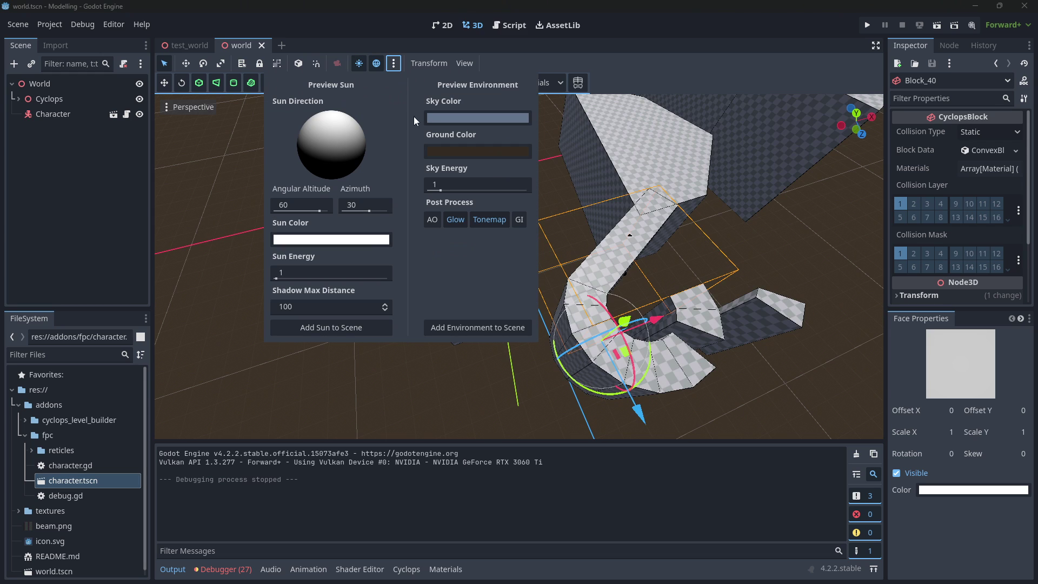
pyautogui.click(322, 329)
pyautogui.click(393, 64)
pyautogui.click(475, 328)
# Run the current scene, walk the character to the stairs and into the walled area, and stop the playtest
pyautogui.click(938, 26)
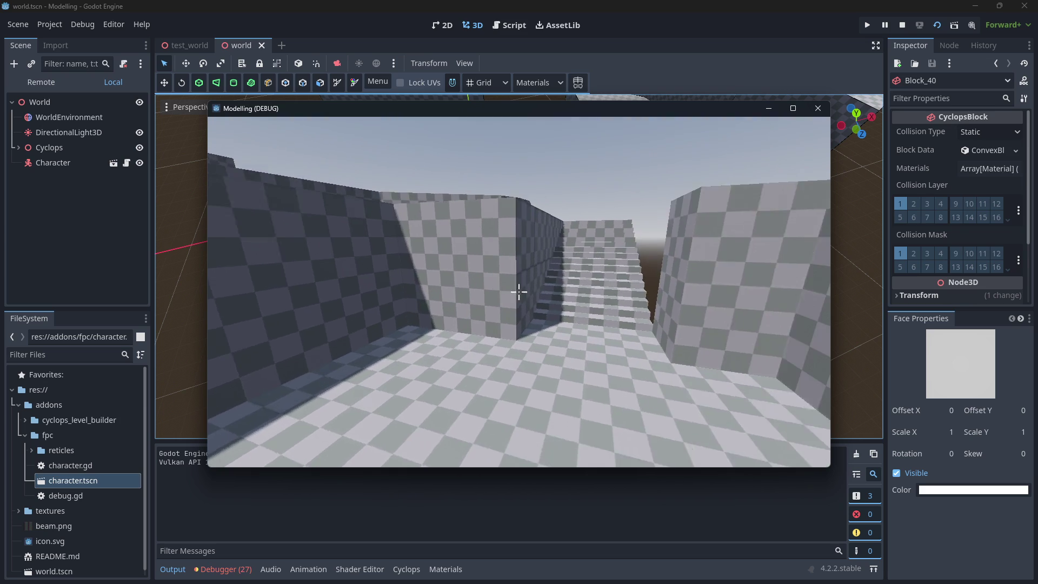
pyautogui.press('w')
pyautogui.press('w')
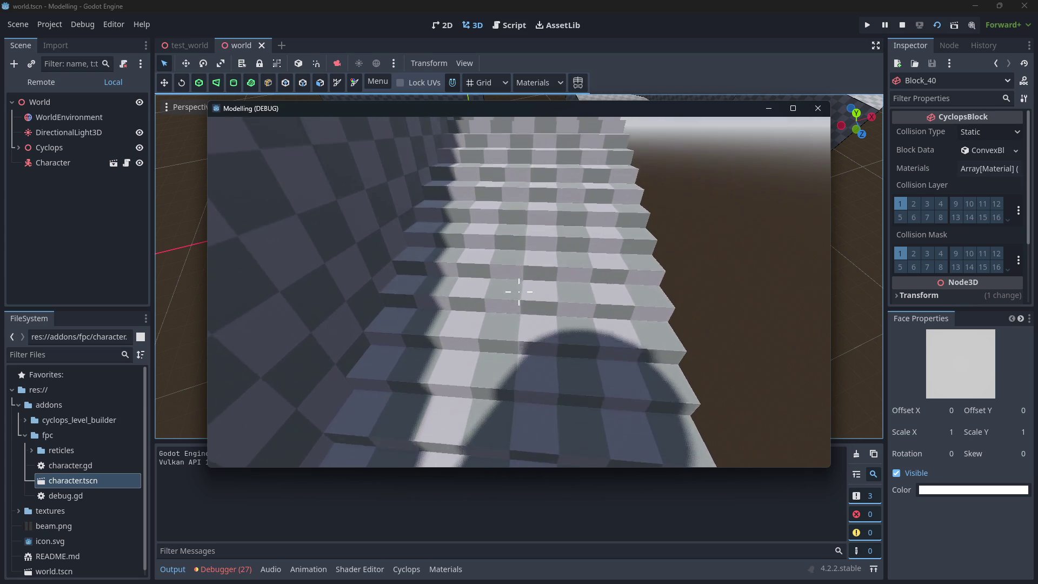
pyautogui.press('w')
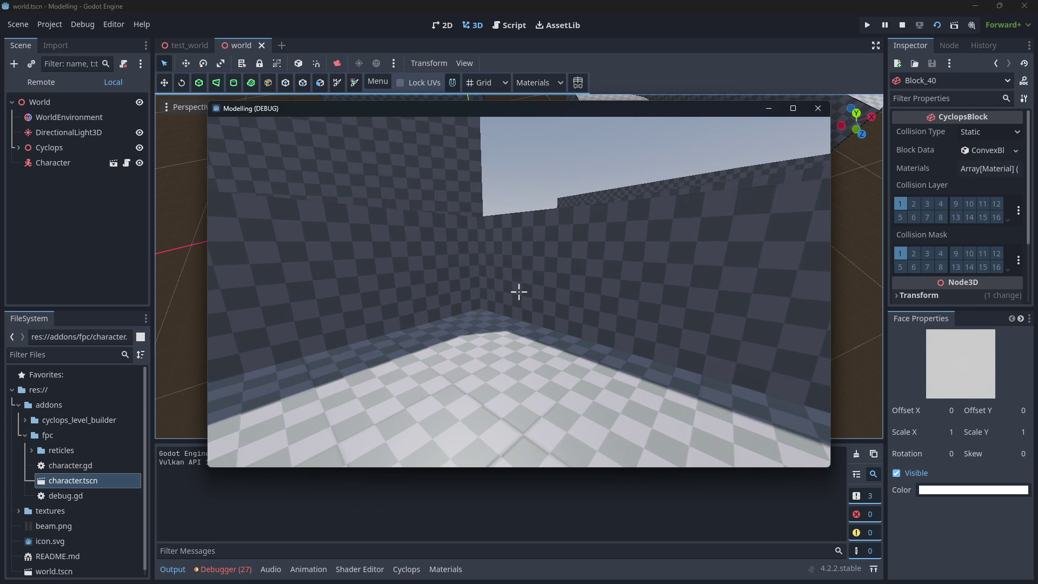
pyautogui.press('F8')
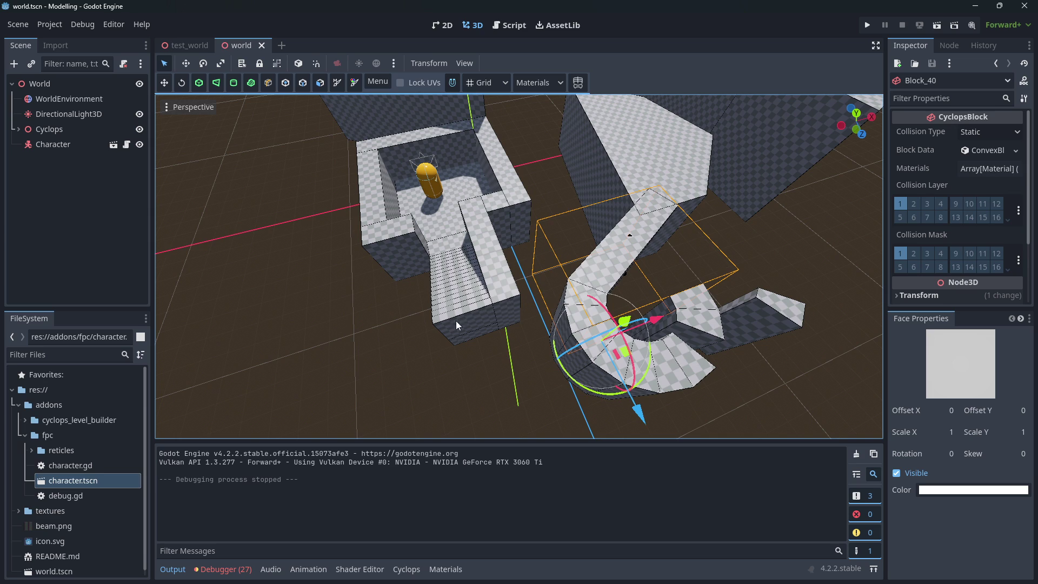
# Collapse the addons and textures folders and create a new folder named materials in res://
pyautogui.click(18, 405)
pyautogui.click(19, 420)
pyautogui.click(35, 420)
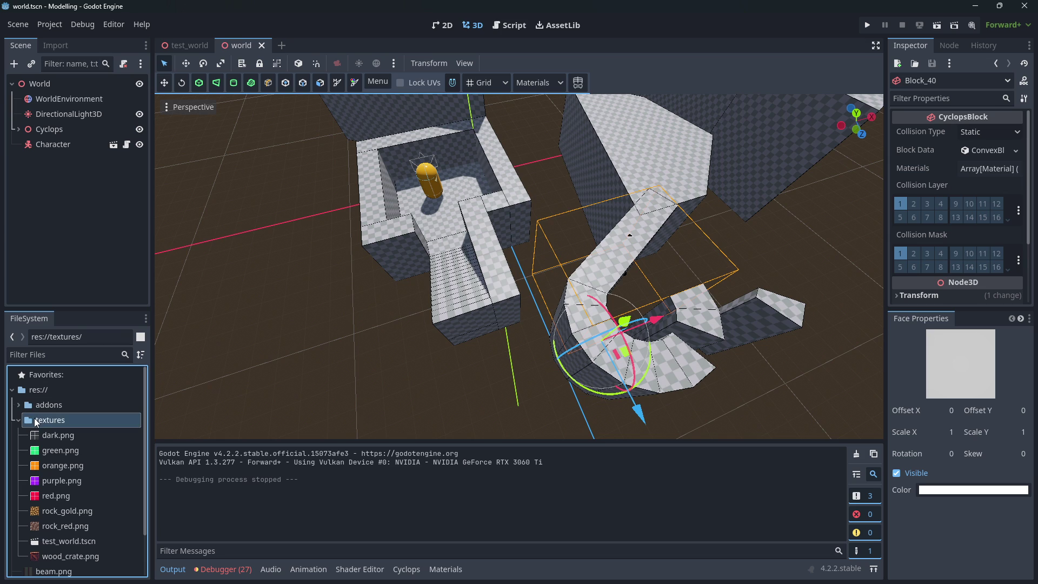
pyautogui.click(19, 421)
pyautogui.click(37, 387)
pyautogui.rightClick(36, 386)
pyautogui.moveTo(171, 394)
pyautogui.click(212, 394)
pyautogui.write('materia')
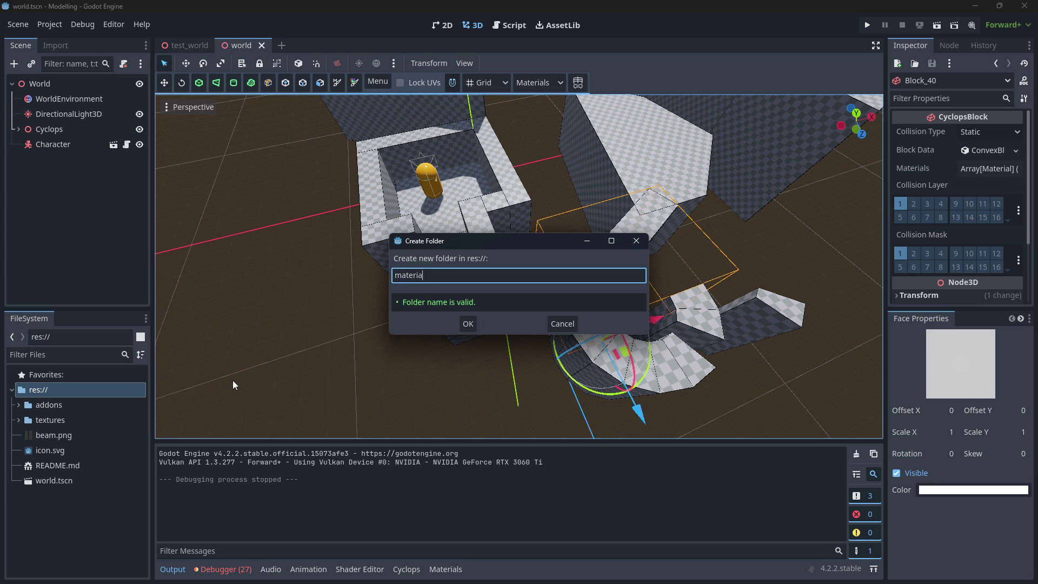
pyautogui.write('ls')
pyautogui.press('Return')
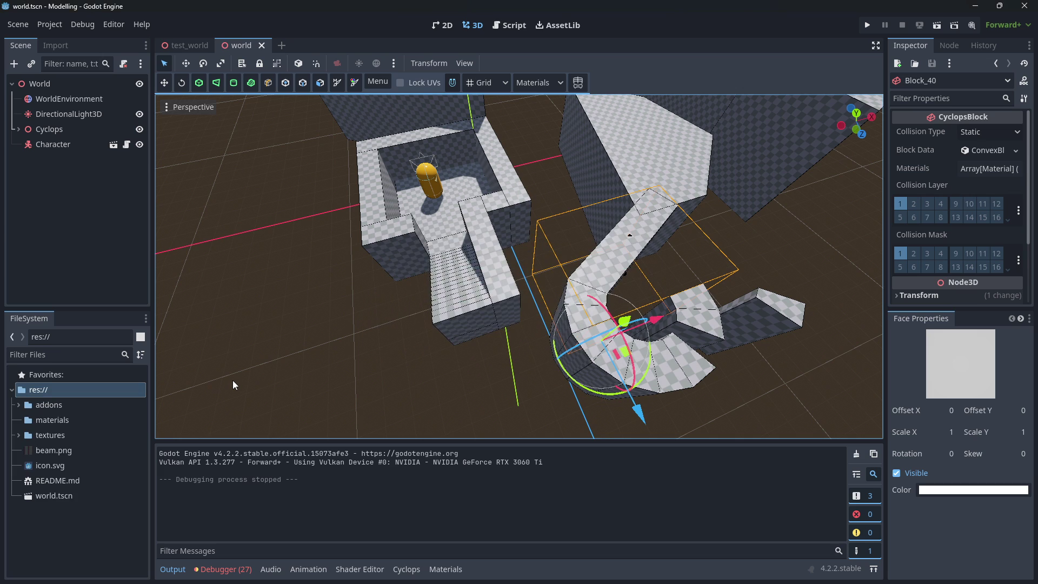
# Create a StandardMaterial3D resource in the materials folder and save it as box.tres
pyautogui.click(49, 418)
pyautogui.rightClick(56, 420)
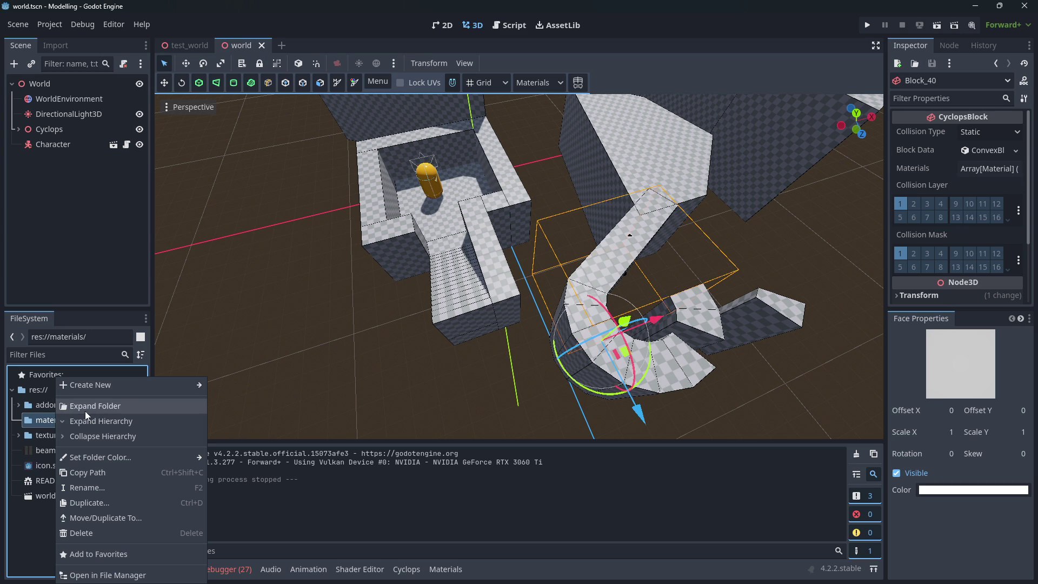
pyautogui.moveTo(103, 385)
pyautogui.click(242, 431)
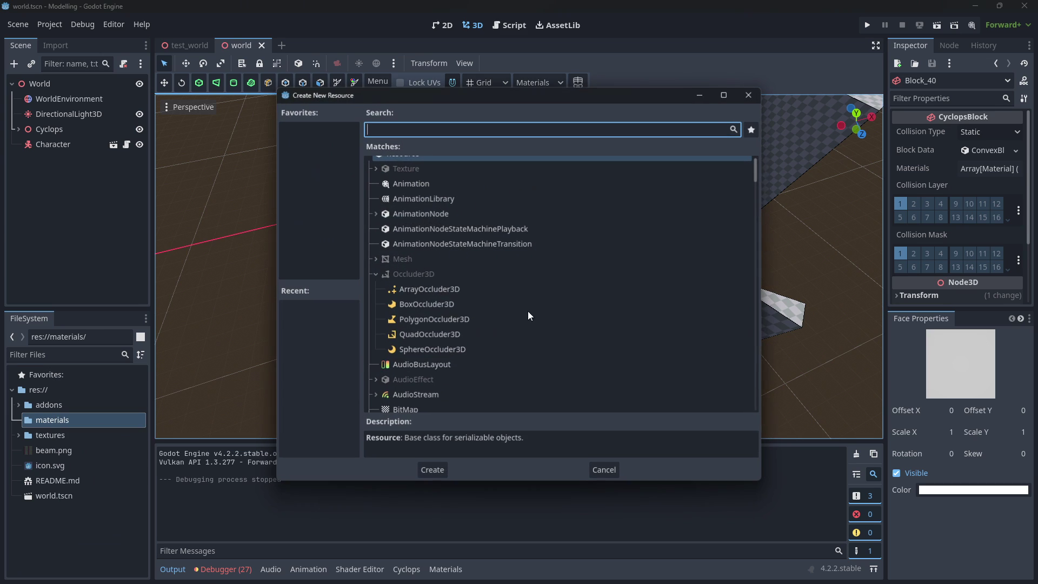
pyautogui.write('material')
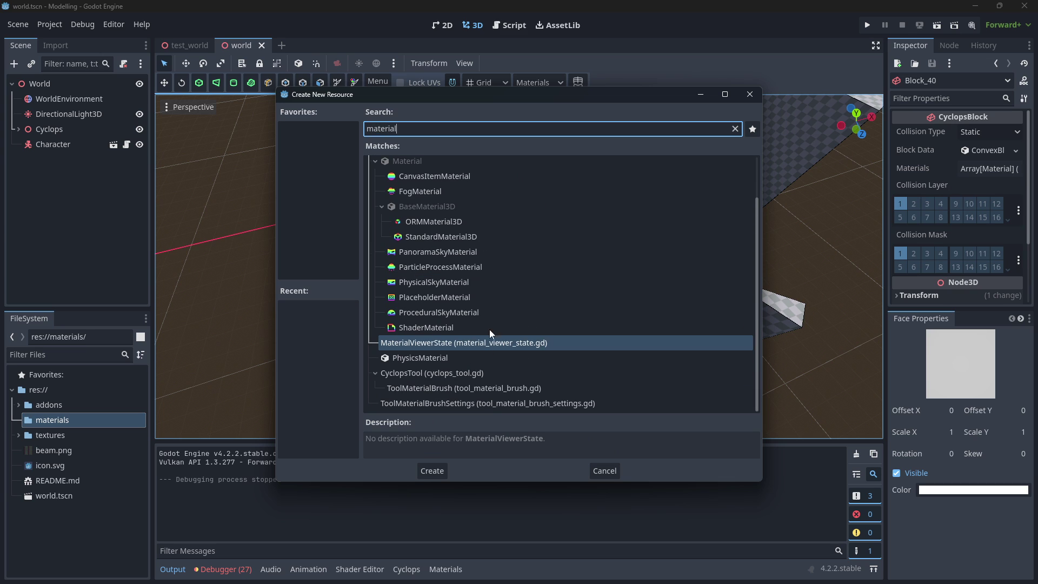
pyautogui.click(422, 238)
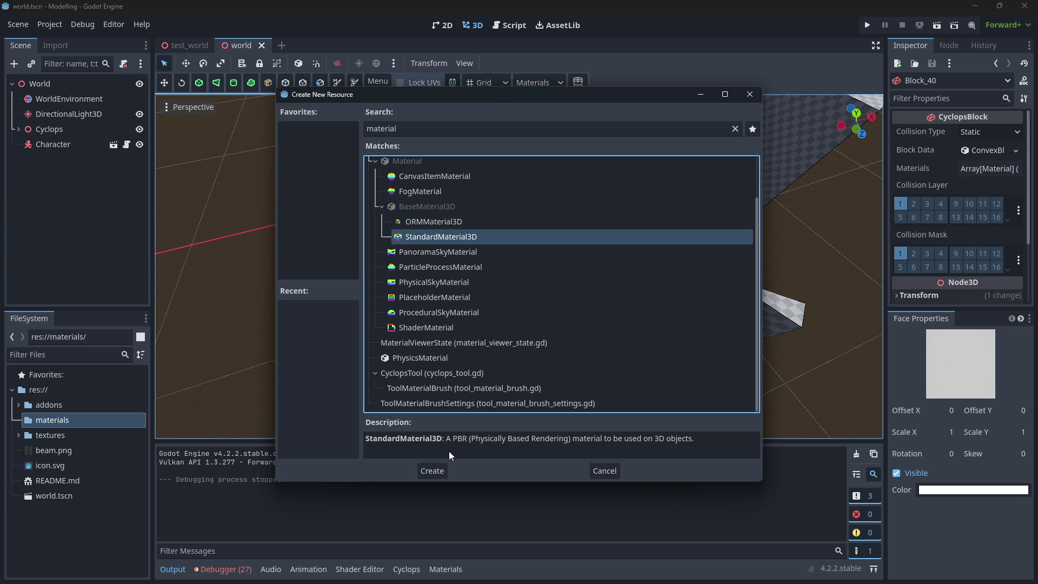
pyautogui.click(432, 468)
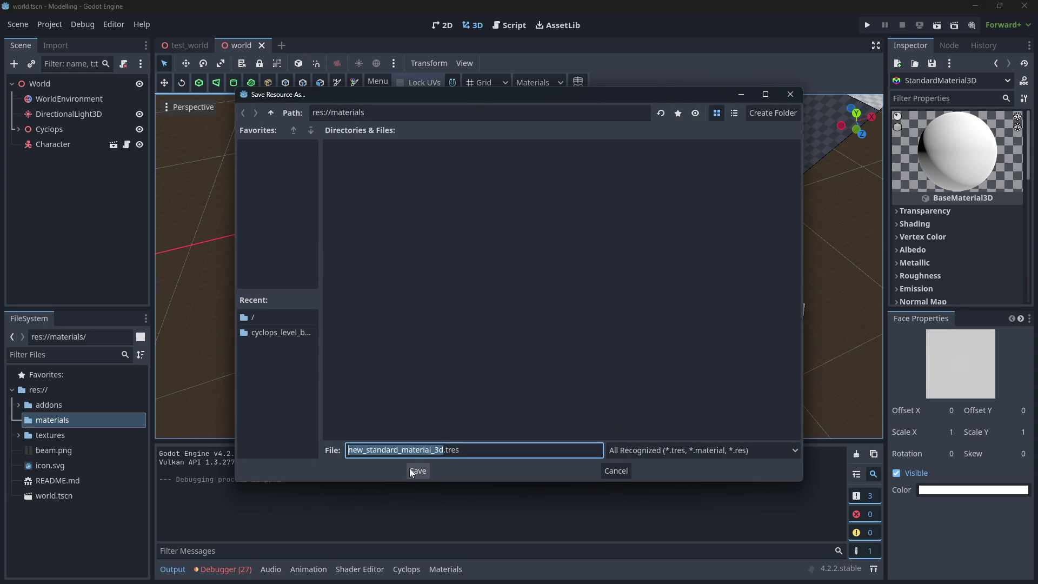
pyautogui.write('beam')
pyautogui.press('Return')
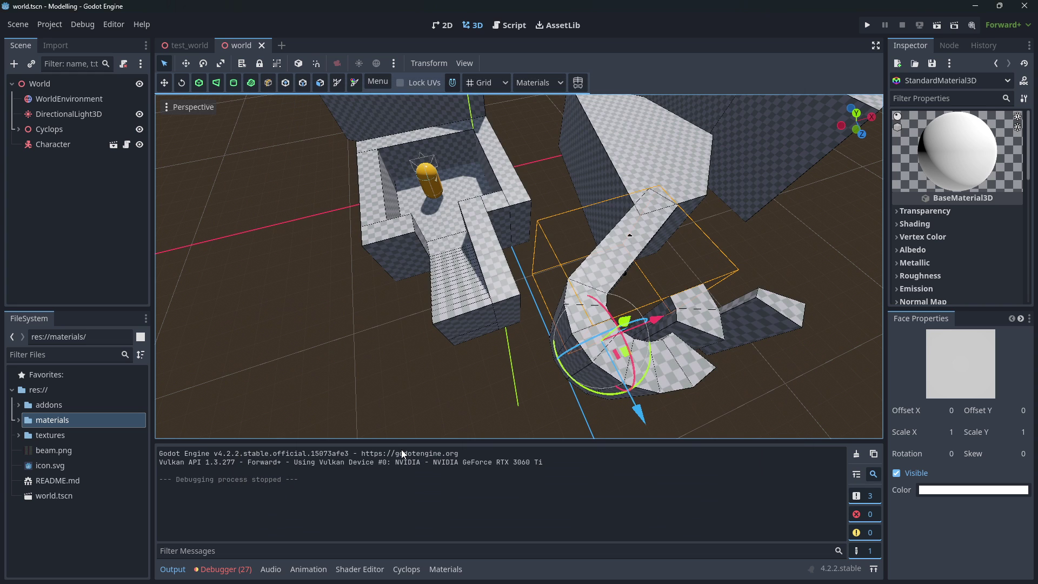
# Assign wood_crate.png from the textures folder as the box material's albedo texture and save the material
pyautogui.click(19, 437)
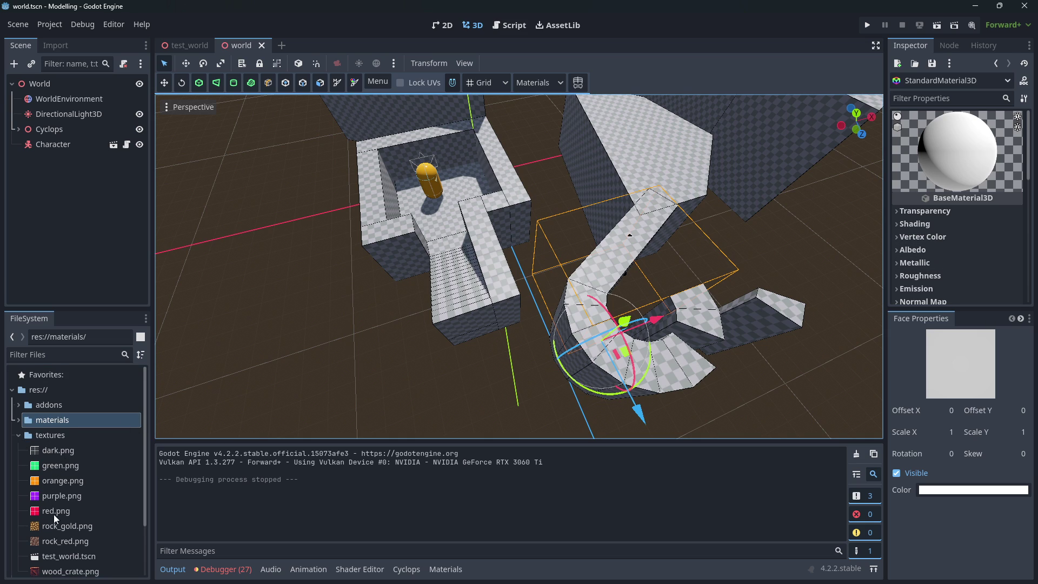
pyautogui.scroll(-3, 65, 514)
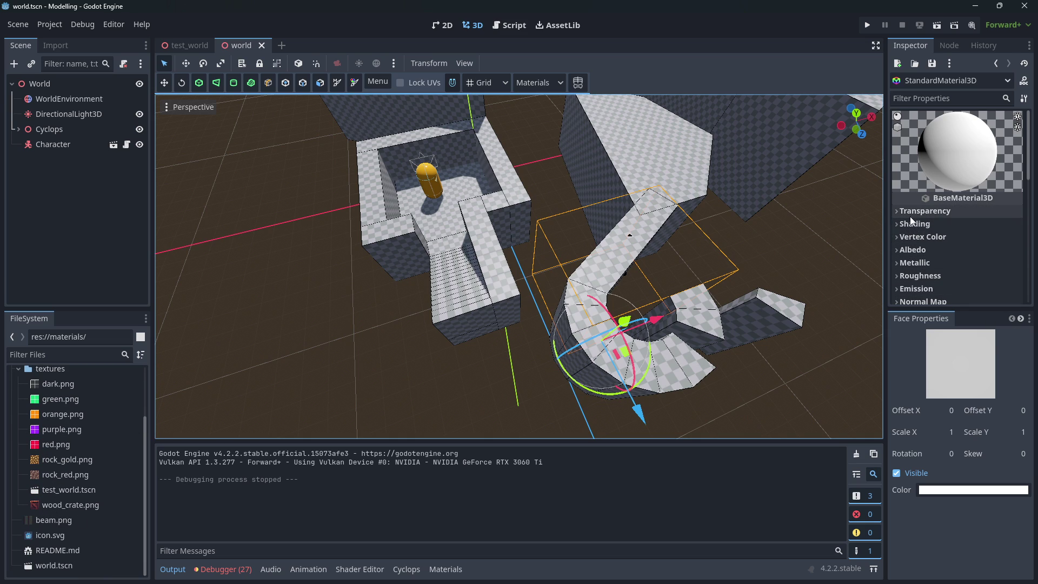
pyautogui.click(895, 250)
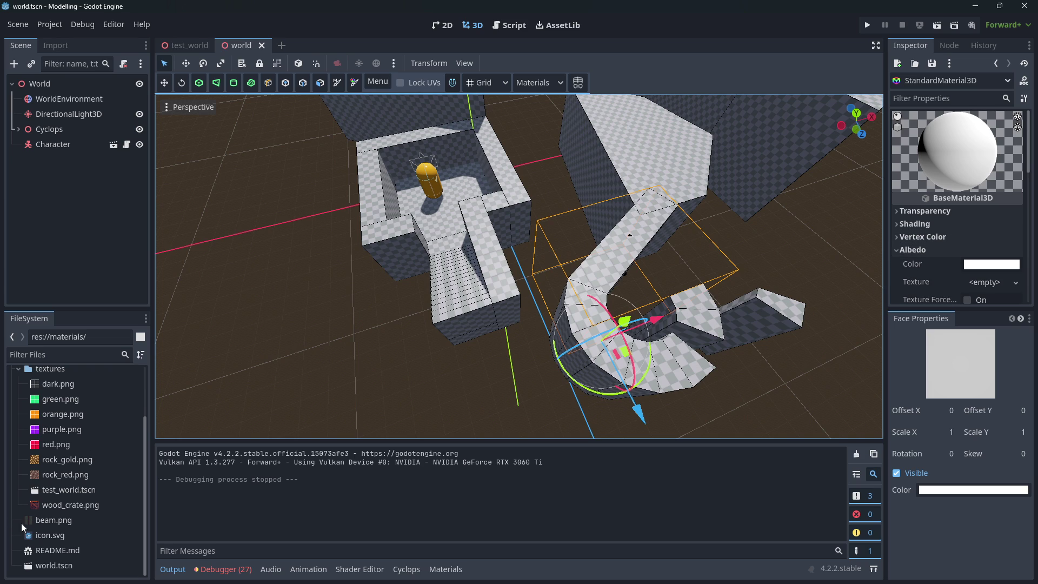
pyautogui.moveTo(61, 509); pyautogui.dragTo(990, 286)
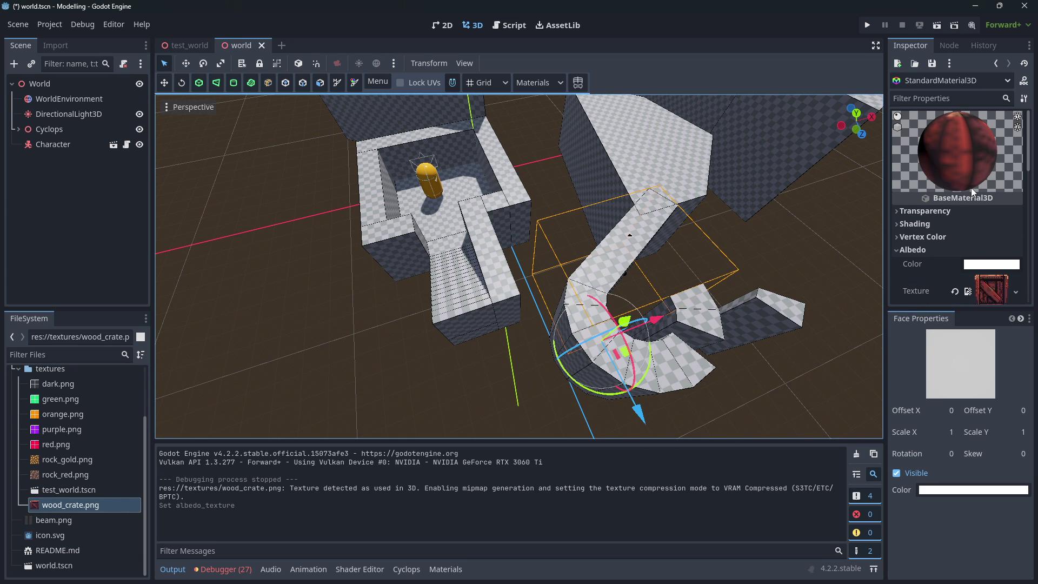
pyautogui.click(930, 63)
pyautogui.click(932, 79)
# Create a second StandardMaterial3D resource in the materials folder and save it as stone.tres
pyautogui.scroll(3, 36, 400)
pyautogui.click(39, 417)
pyautogui.rightClick(39, 417)
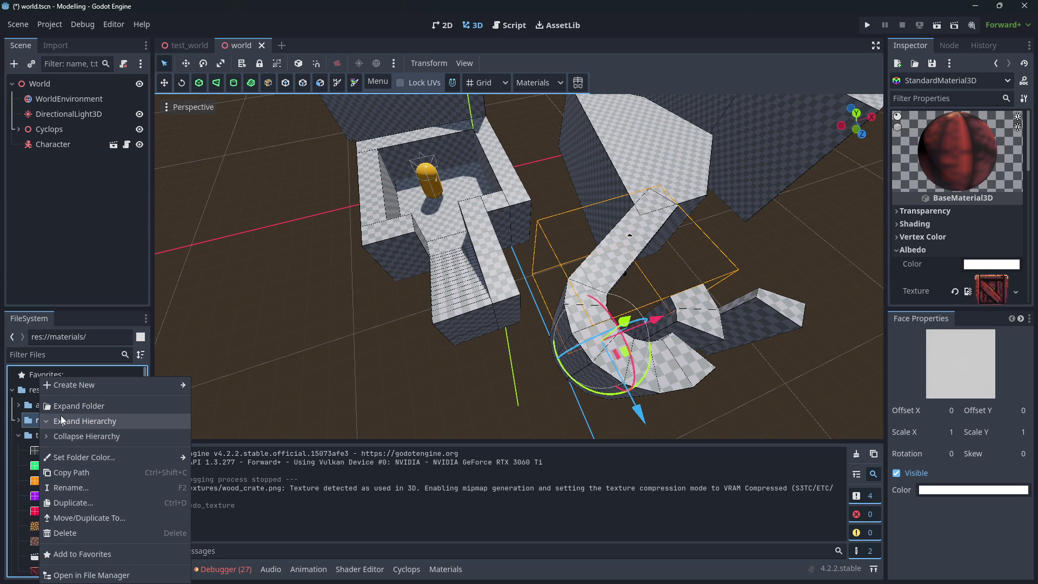
pyautogui.moveTo(67, 384)
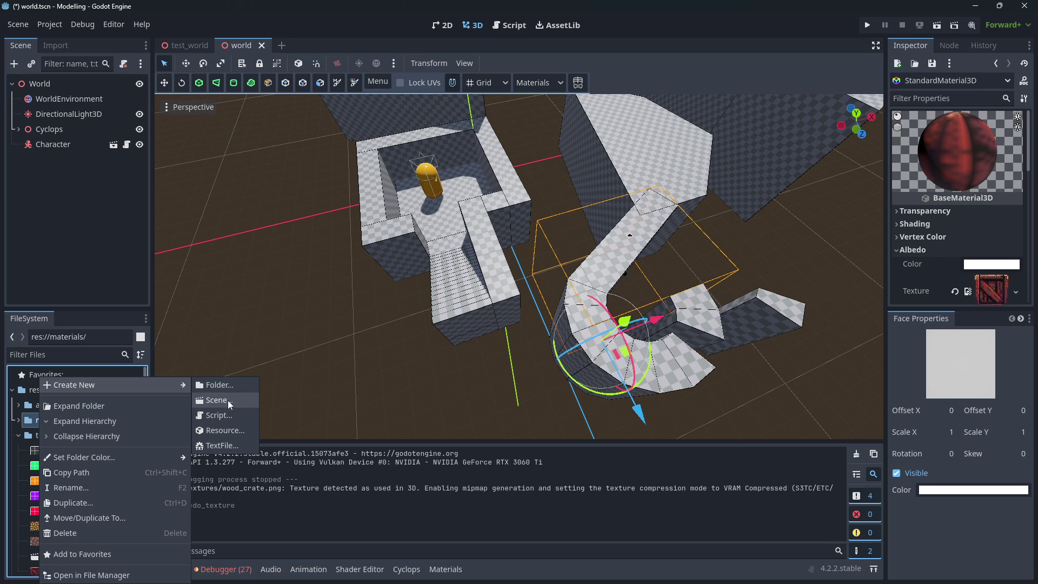
pyautogui.click(221, 430)
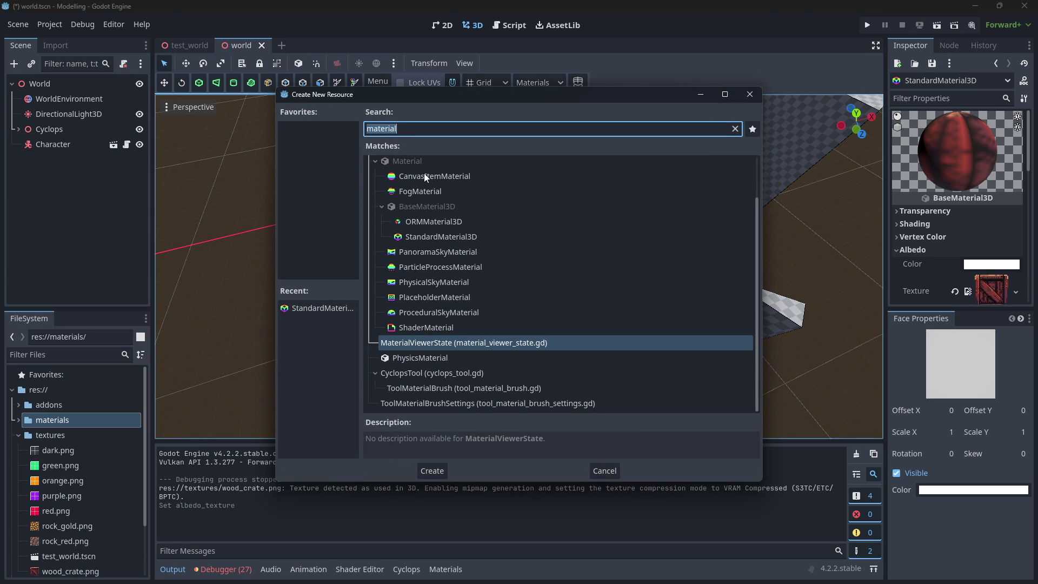
pyautogui.doubleClick(435, 237)
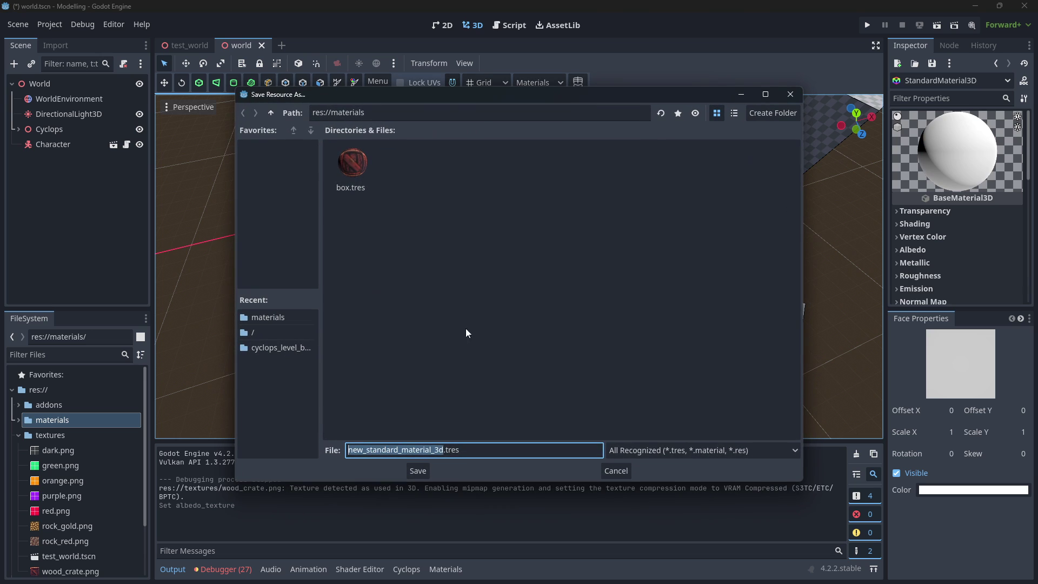
pyautogui.write('stone')
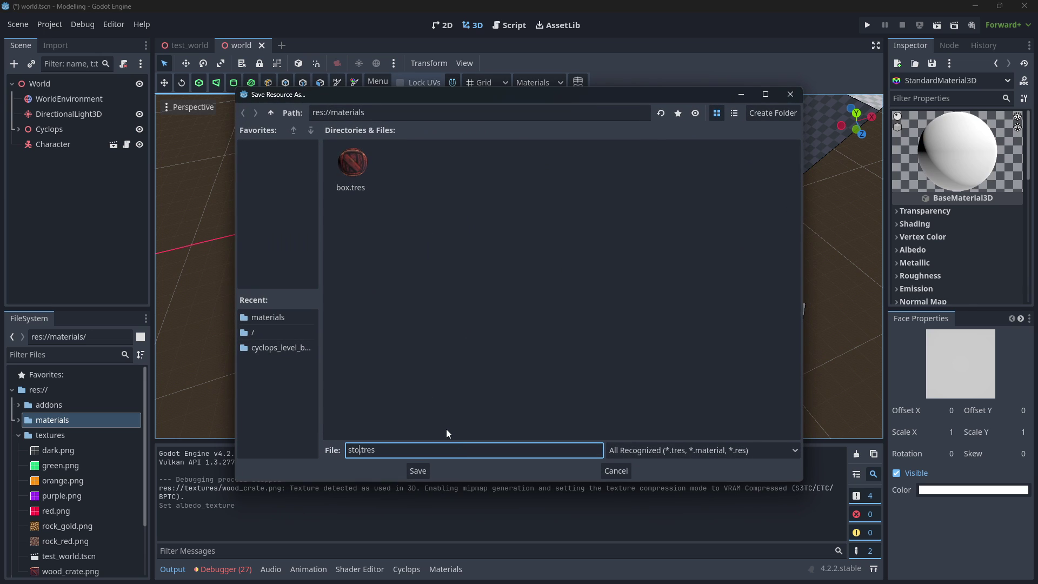
pyautogui.click(418, 471)
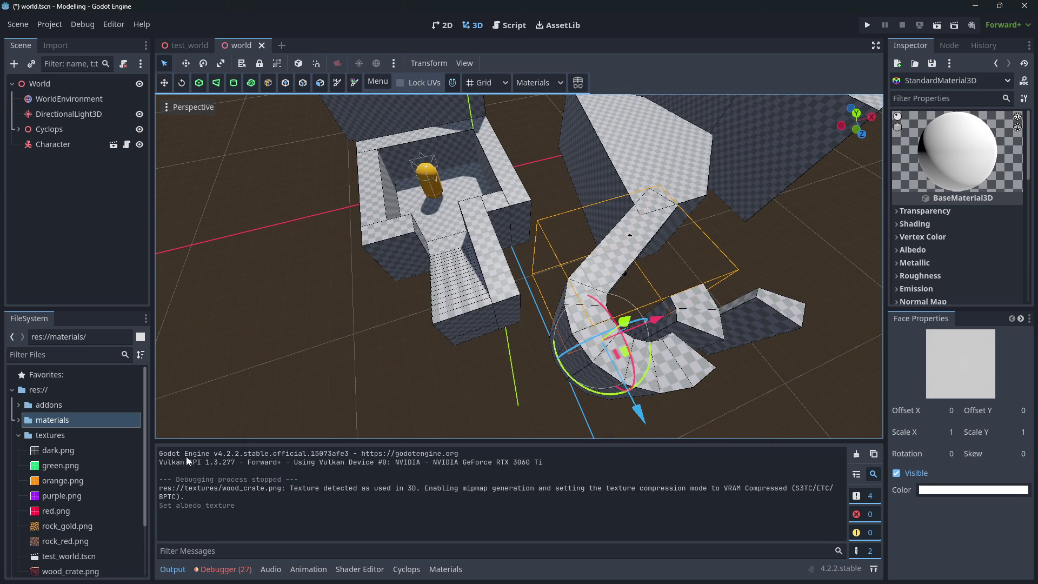
# Assign rock_red.png as the stone material's albedo texture and save the material
pyautogui.click(898, 252)
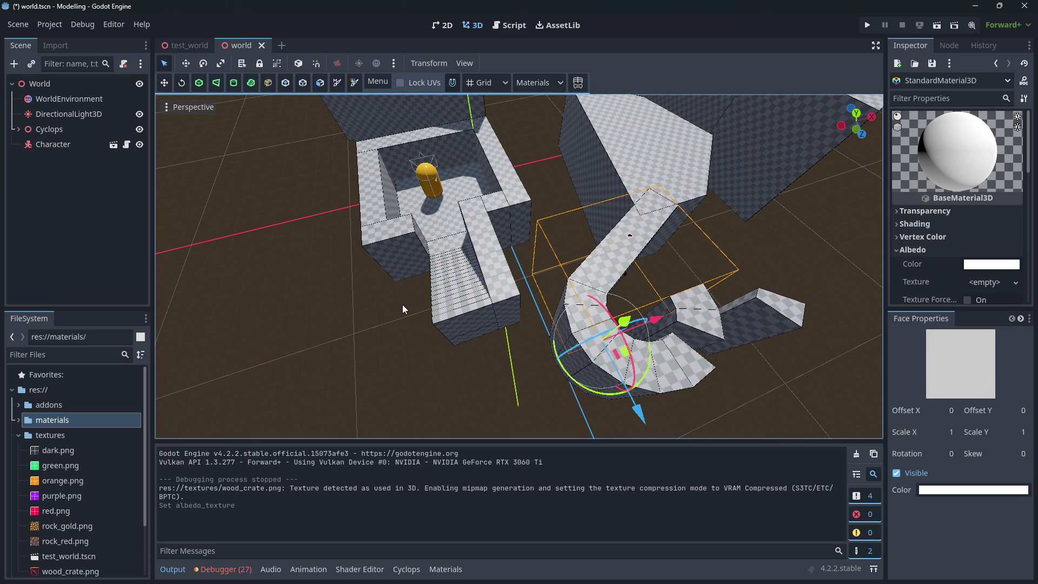
pyautogui.scroll(-3, 65, 457)
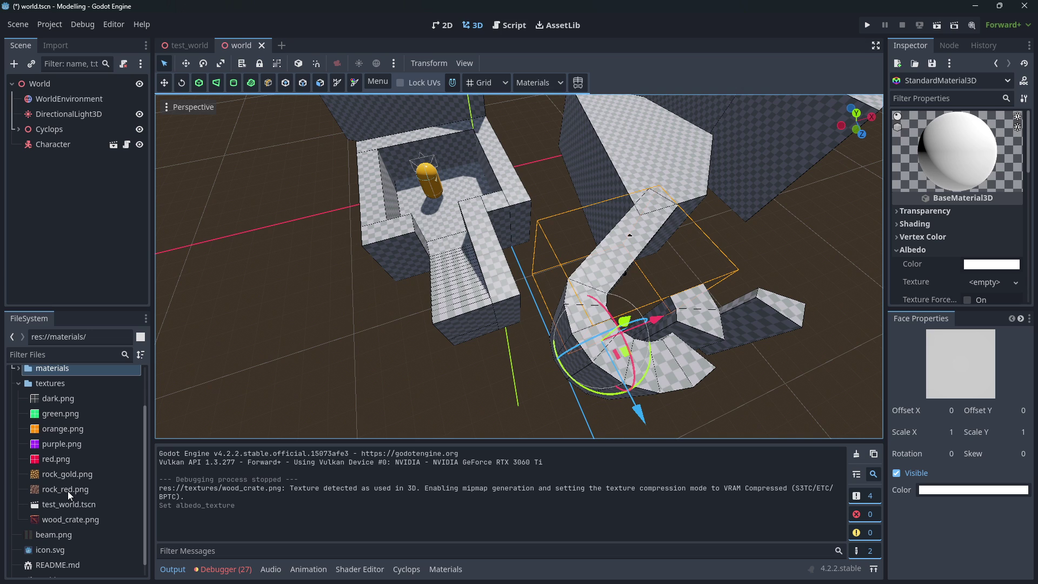
pyautogui.moveTo(61, 490); pyautogui.dragTo(975, 283)
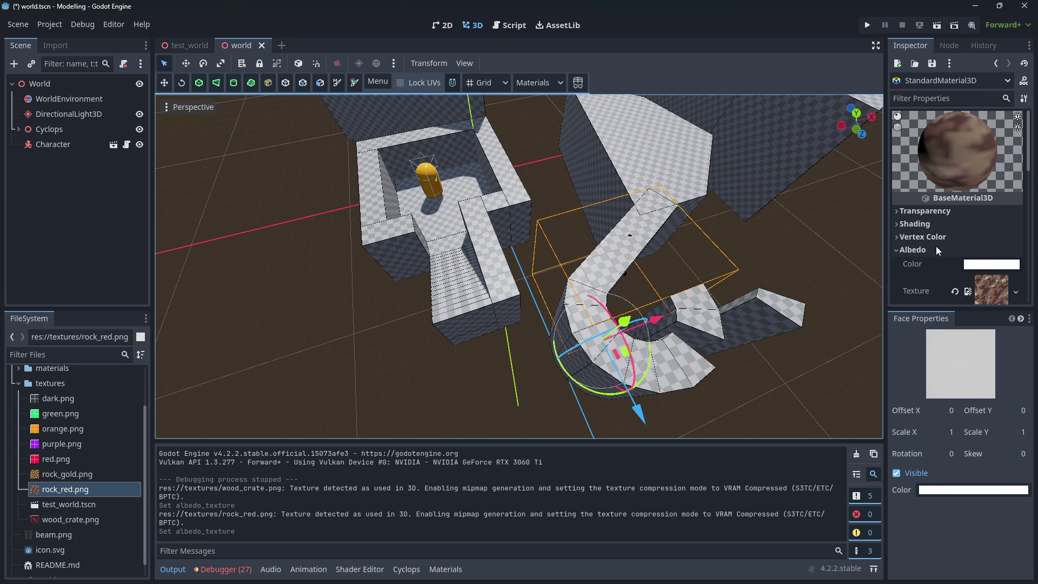
pyautogui.click(932, 63)
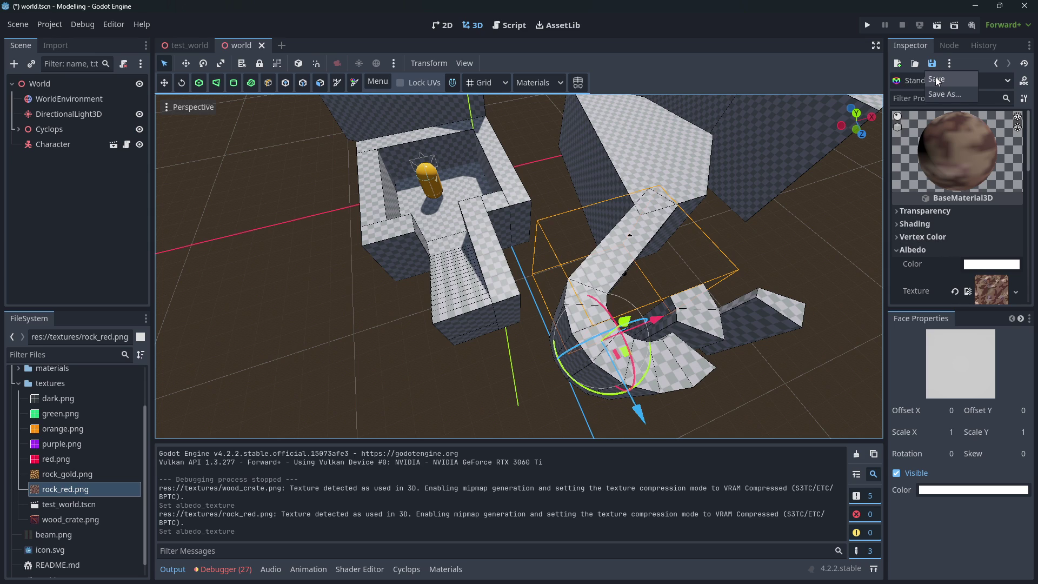
pyautogui.click(936, 80)
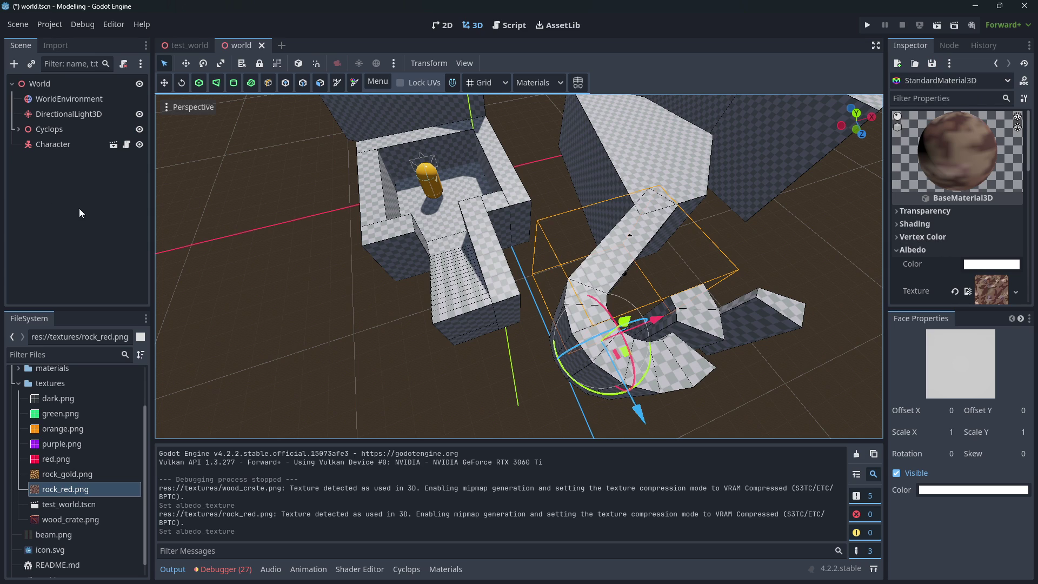
# Open the Cyclops material browser and enlarge it to show all the material thumbnails
pyautogui.click(337, 84)
pyautogui.click(444, 569)
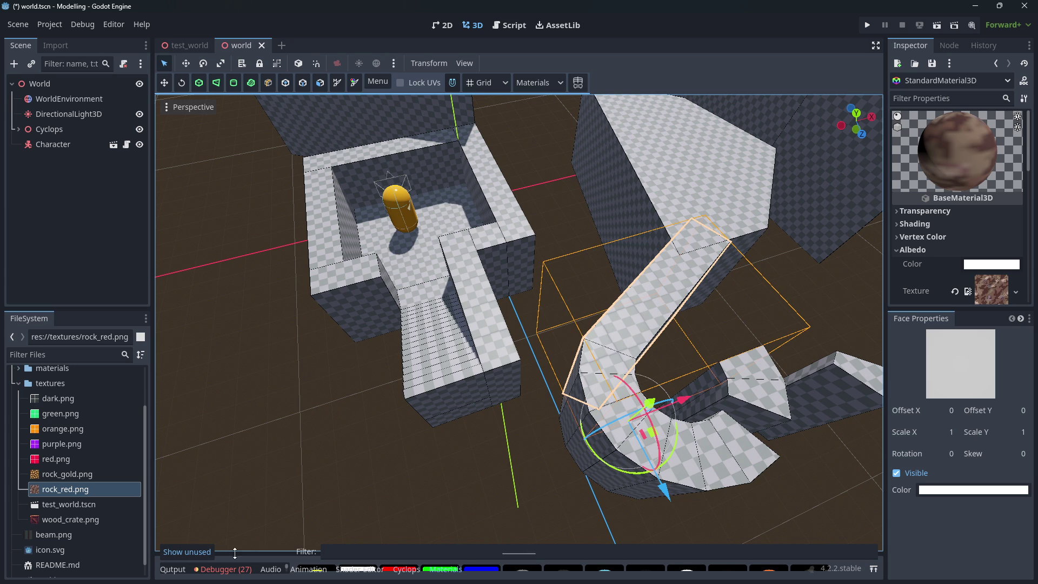
pyautogui.moveTo(246, 554); pyautogui.dragTo(246, 388)
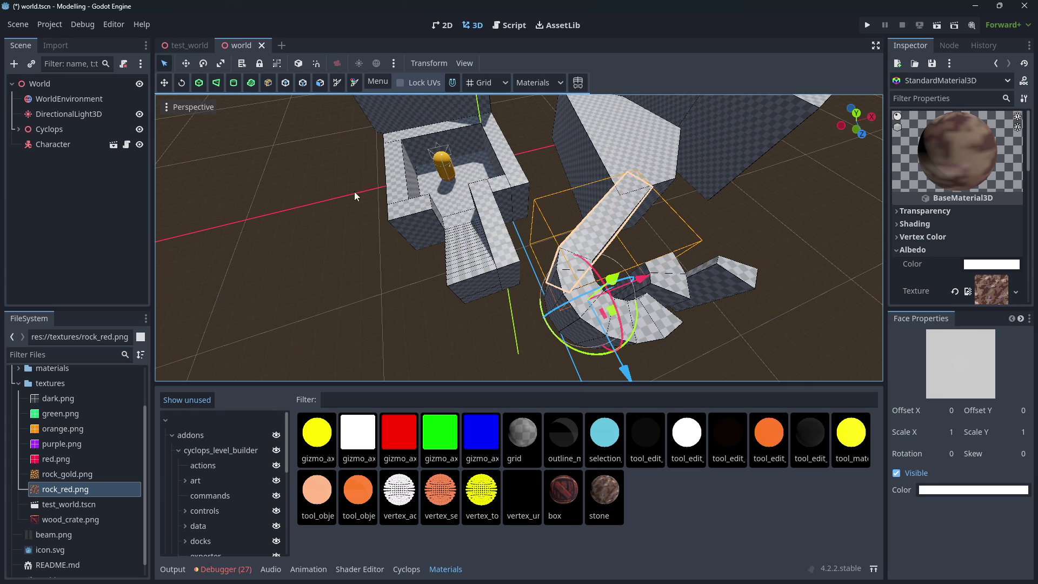
# Draw a small cube block on the ground beside the stairs and apply the box material to it
pyautogui.click(199, 82)
pyautogui.moveTo(392, 306); pyautogui.dragTo(395, 296)
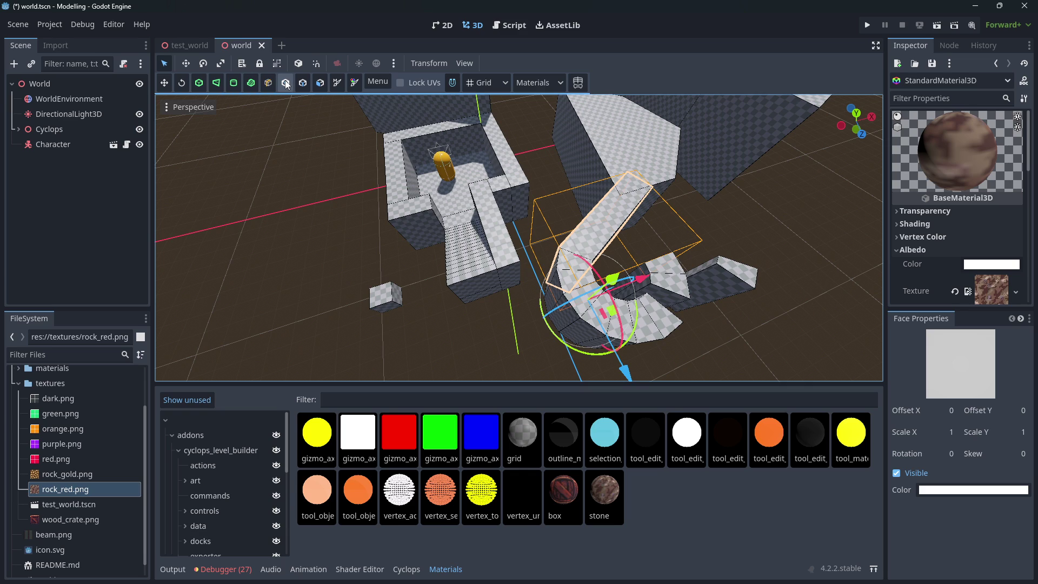
pyautogui.click(561, 483)
pyautogui.click(388, 299)
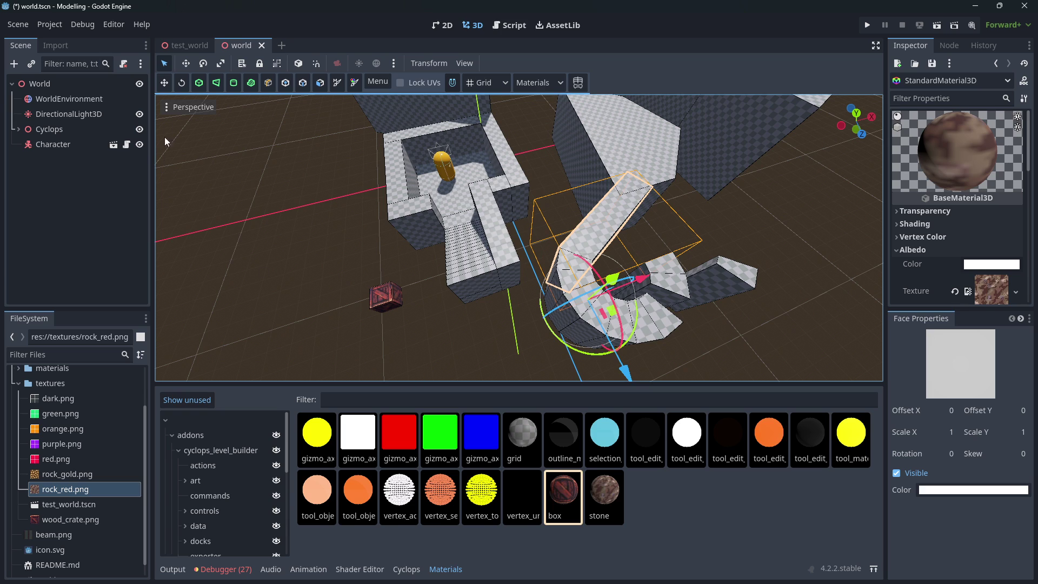
# Select the crate block on the ground and move it inside the walled room near the foot of the stairs
pyautogui.click(395, 297)
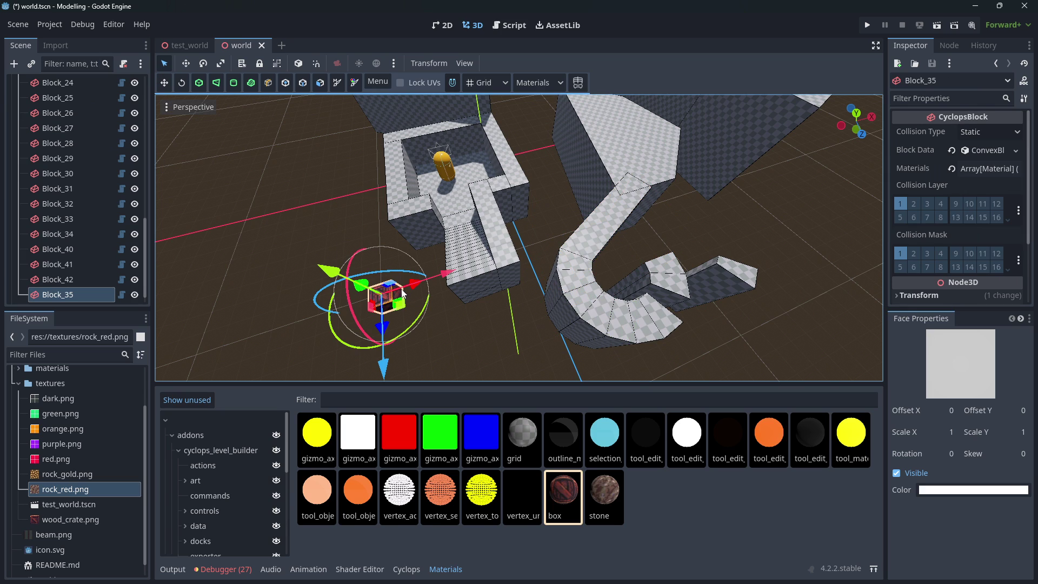
pyautogui.moveTo(402, 293); pyautogui.dragTo(428, 238)
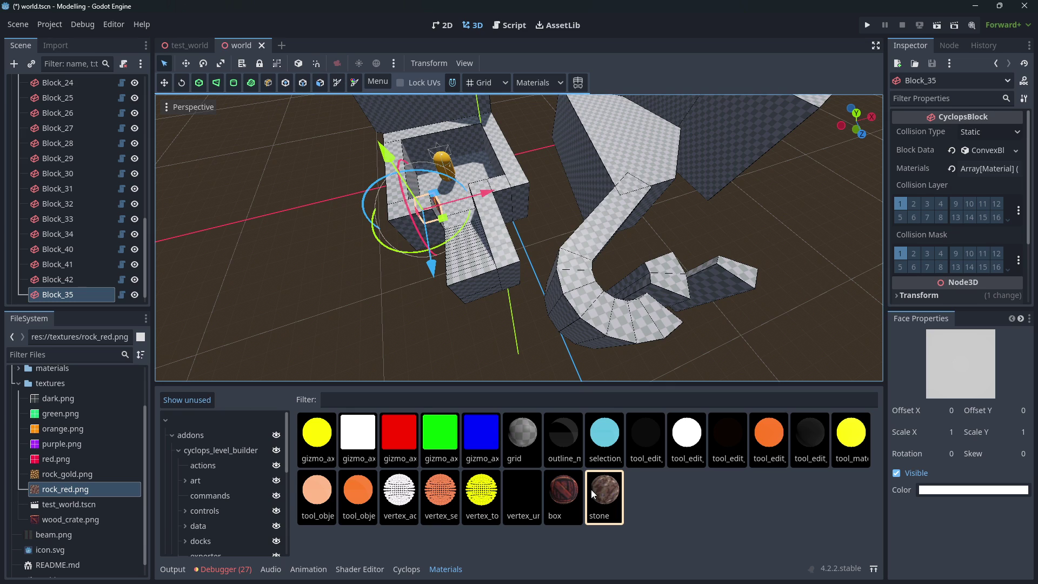
# Apply the stone material to the wall beside the stairs and the blocks forming the room's outer walls
pyautogui.click(486, 228)
pyautogui.click(503, 185)
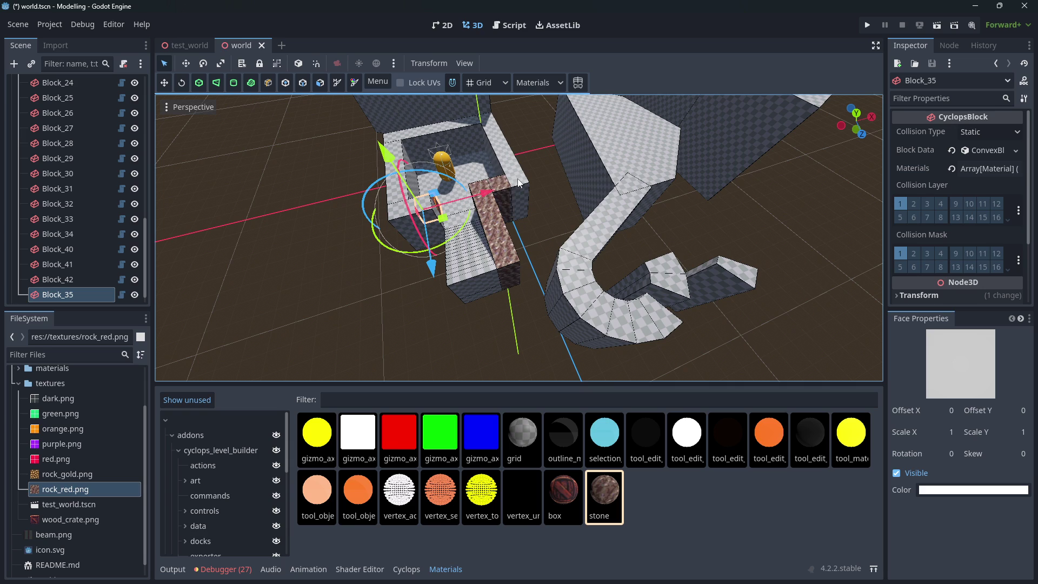
pyautogui.click(517, 178)
pyautogui.click(456, 133)
pyautogui.click(402, 156)
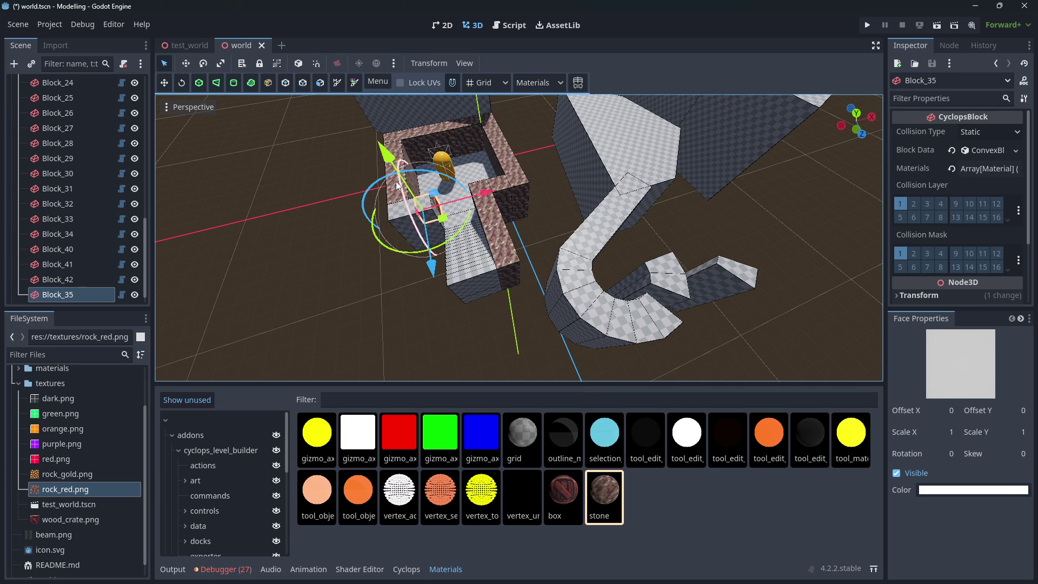
pyautogui.click(392, 222)
# Apply the stone material to the remaining stair blocks and the room's floor
pyautogui.click(454, 253)
pyautogui.click(460, 267)
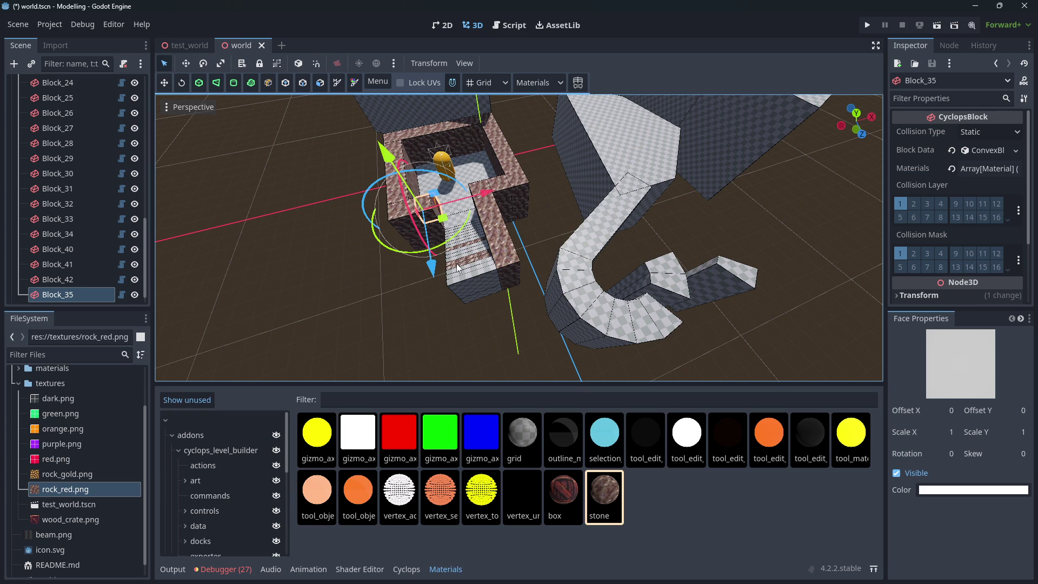
pyautogui.click(464, 274)
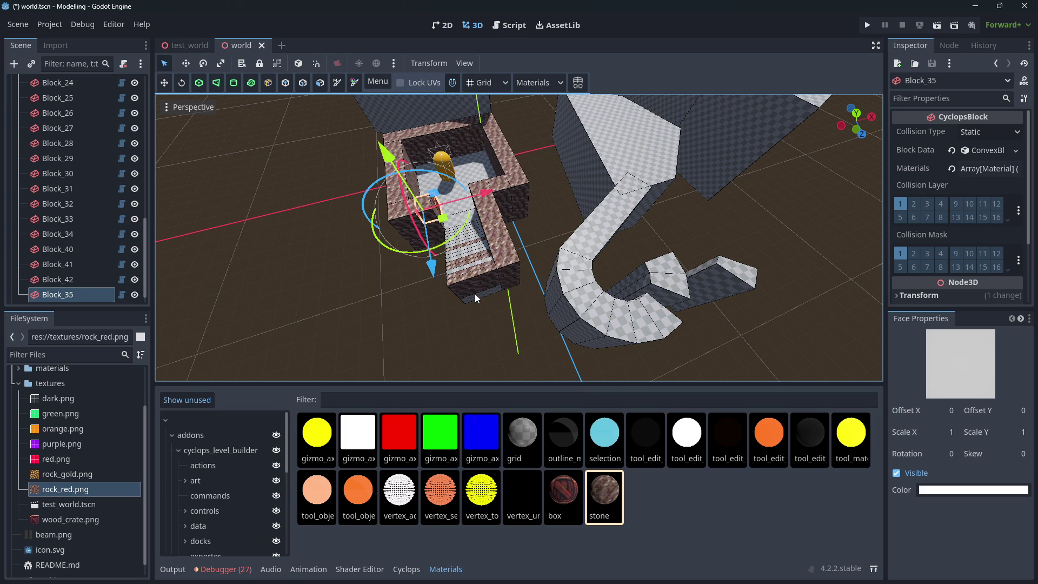
pyautogui.click(470, 257)
pyautogui.click(468, 238)
pyautogui.click(468, 232)
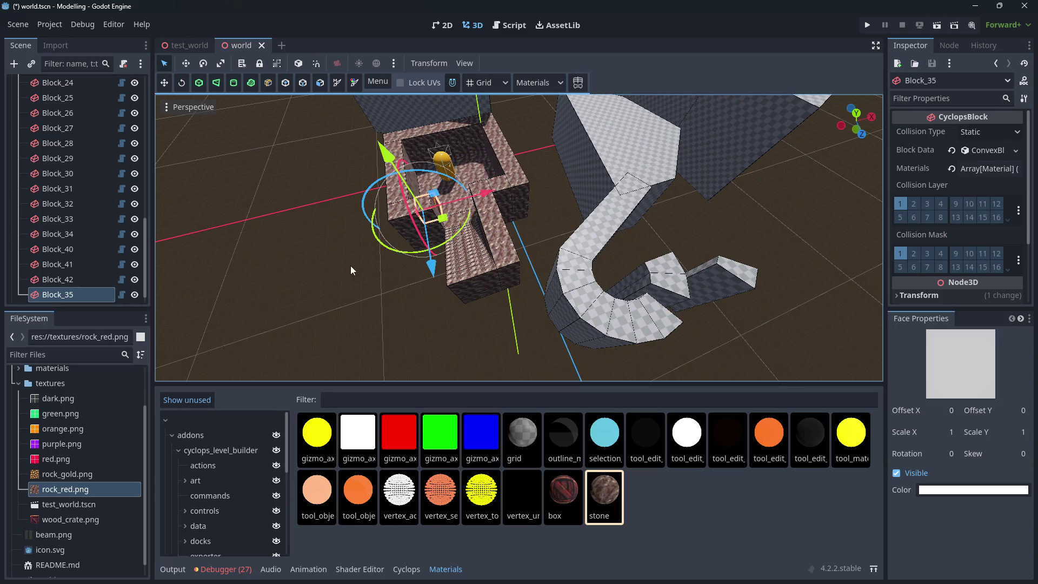
# Run the current scene, walk around the crate to inspect the stone and box textures up close, and stop the game
pyautogui.moveTo(350, 271); pyautogui.dragTo(487, 89, button='middle')
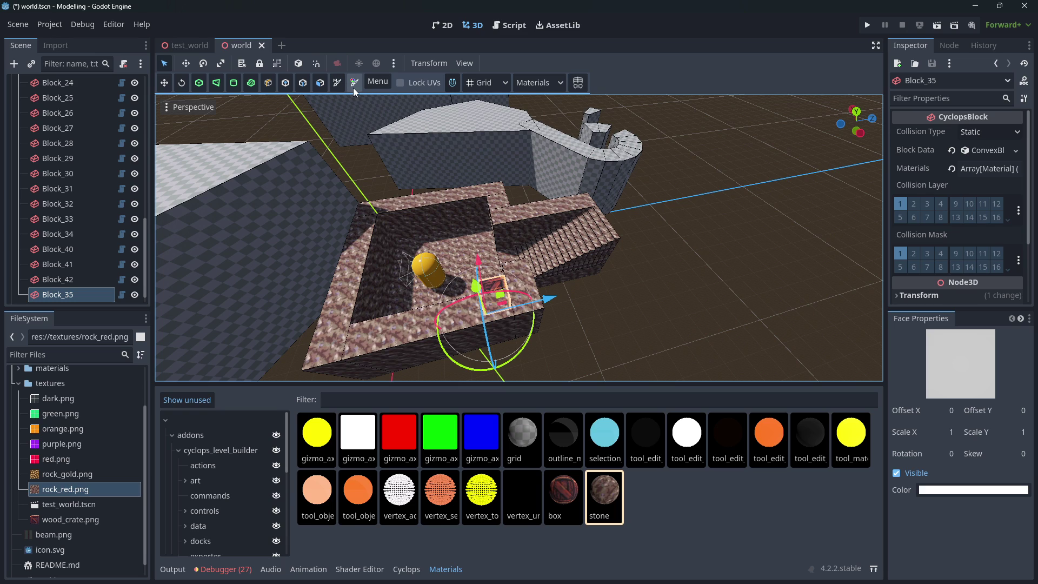
pyautogui.click(936, 27)
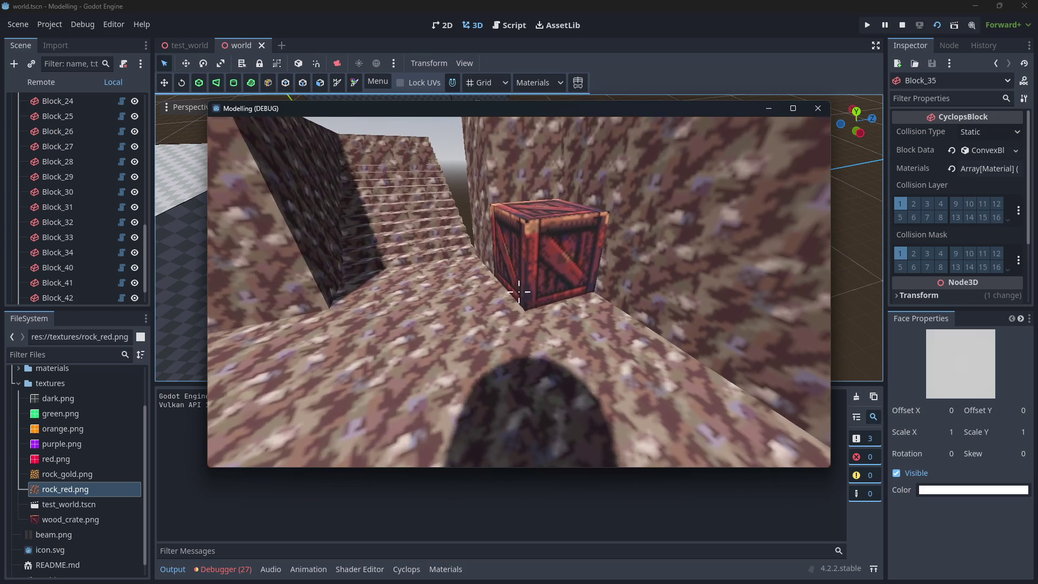
pyautogui.press('w')
pyautogui.press('s')
pyautogui.press('w')
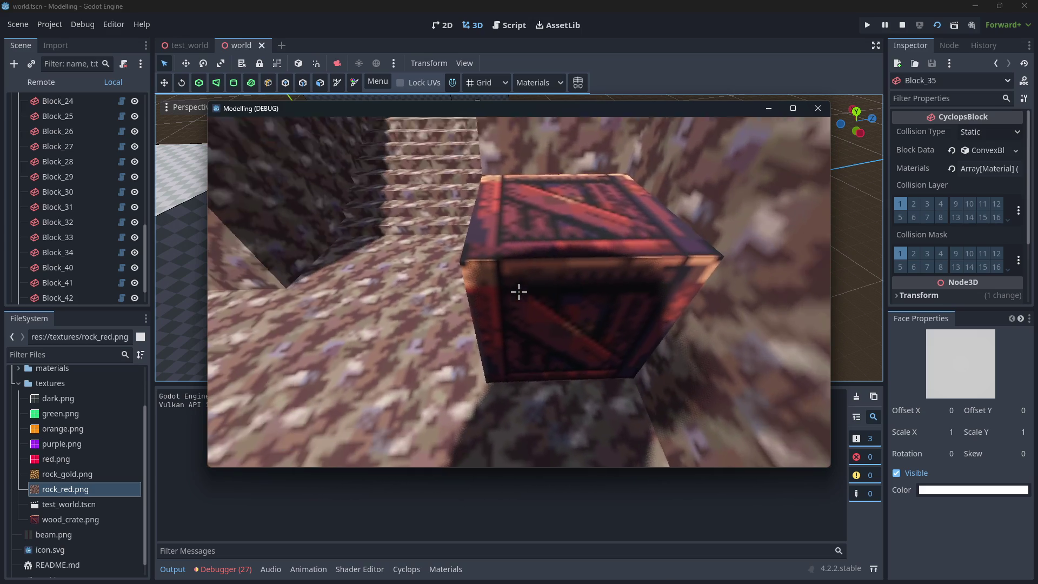
pyautogui.press('s')
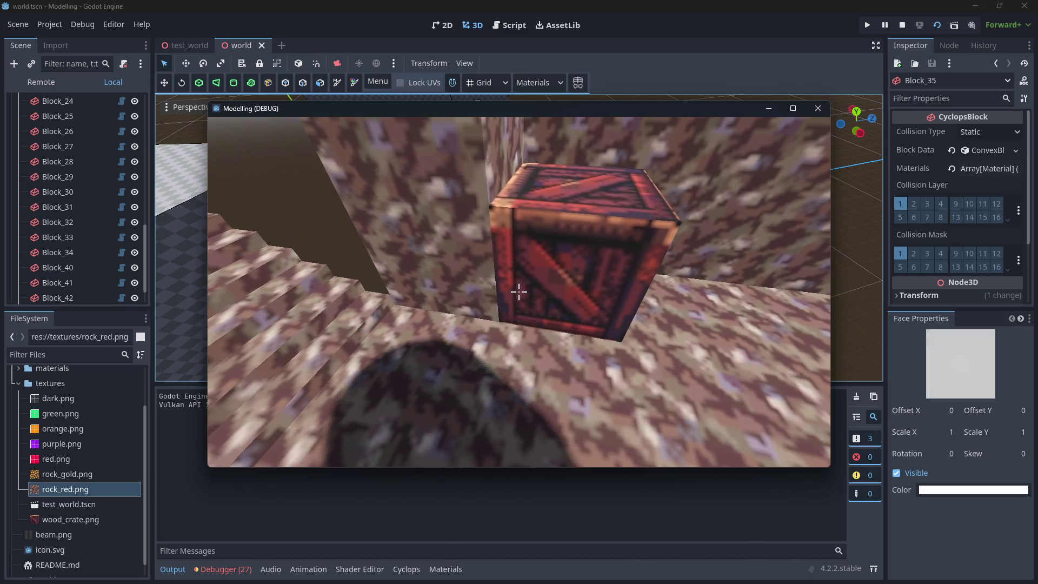
pyautogui.press('w')
pyautogui.press('s')
pyautogui.press('w')
pyautogui.press('s')
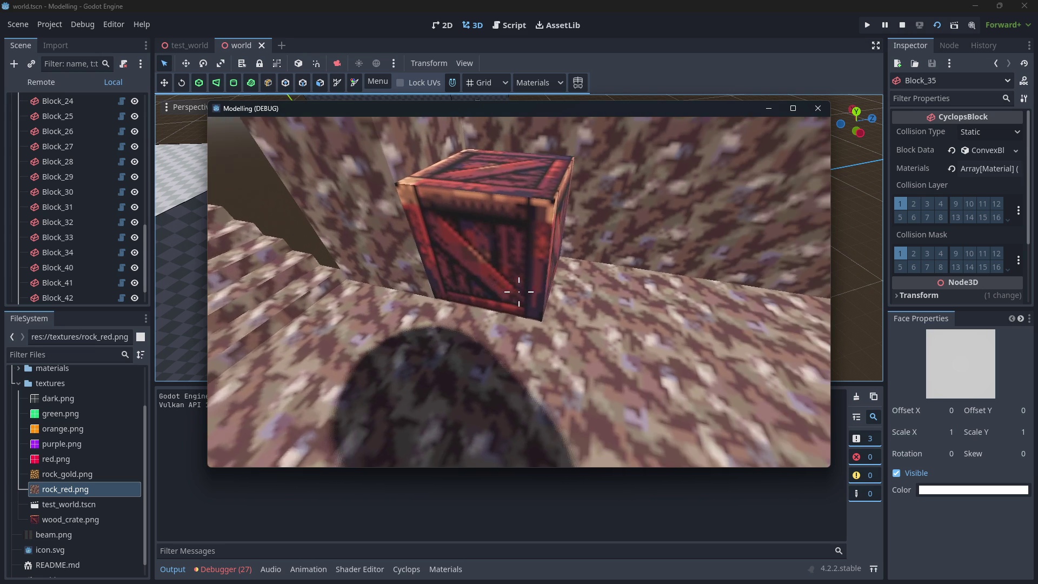
pyautogui.press('w')
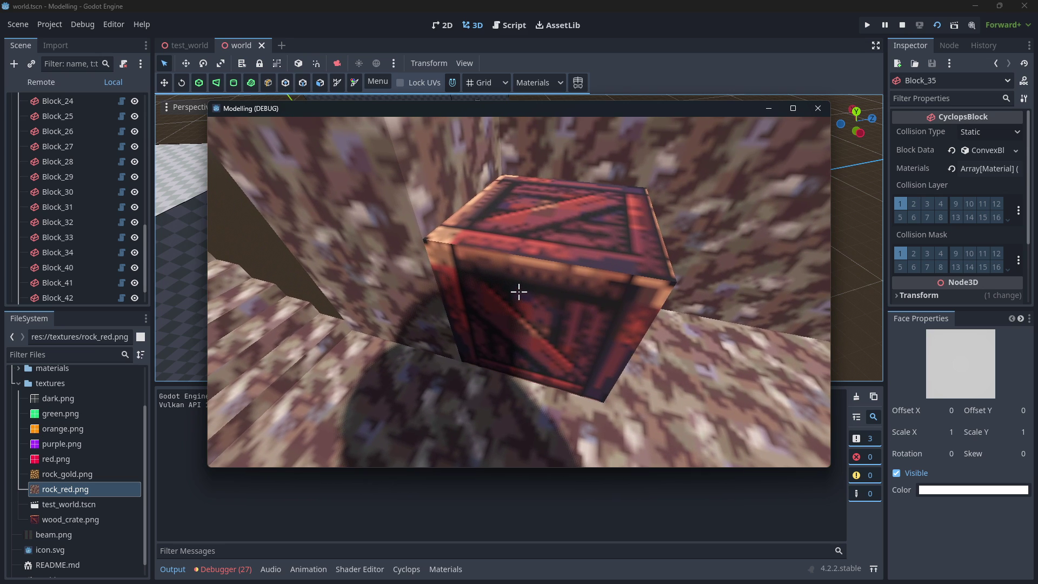
pyautogui.press('s')
pyautogui.press('F8')
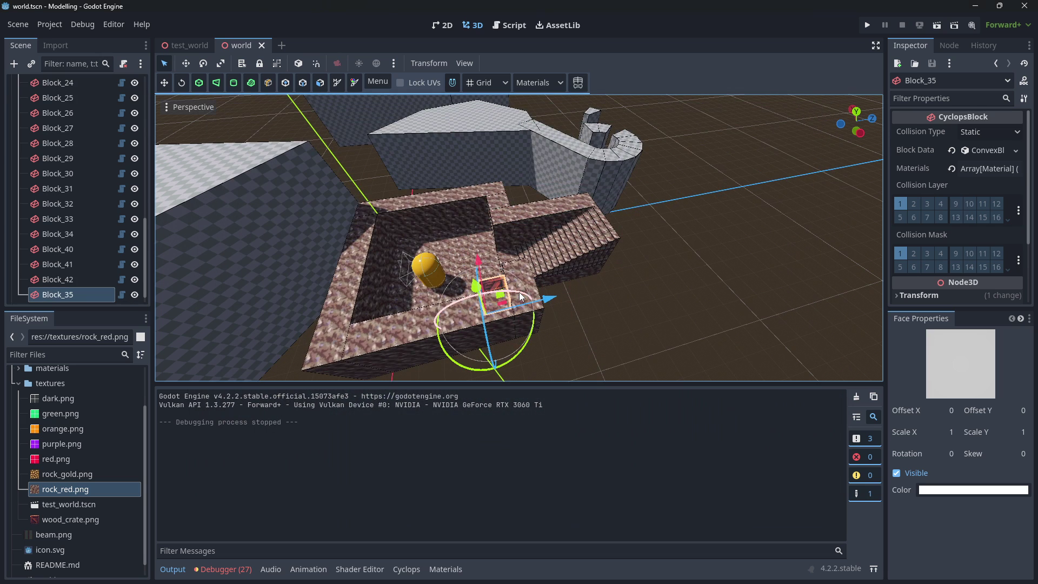
# Open stone.tres from the materials folder and enlarge the inspector's area to show more of its properties
pyautogui.scroll(3, 74, 488)
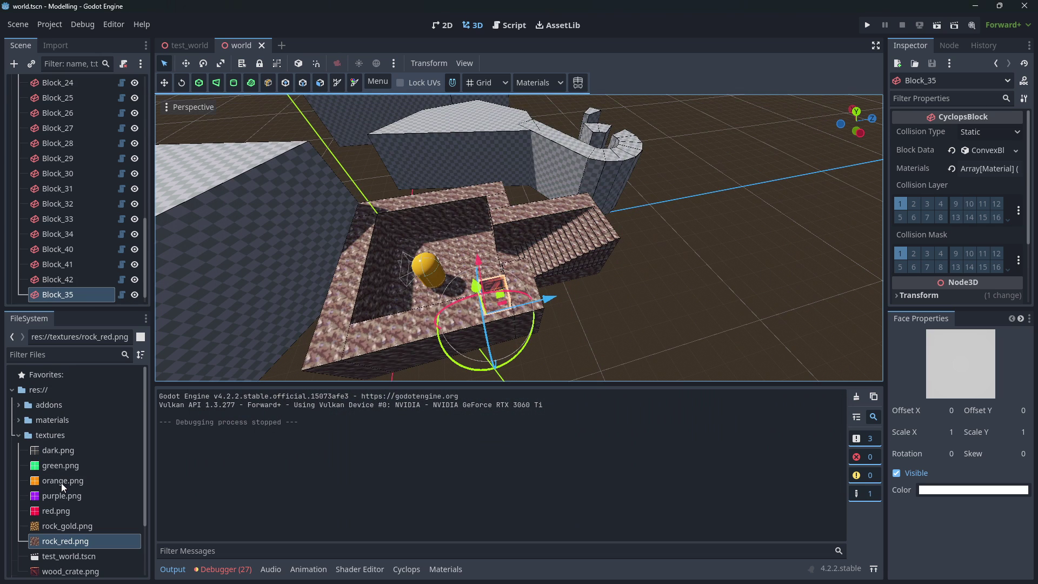
pyautogui.doubleClick(33, 421)
pyautogui.click(46, 450)
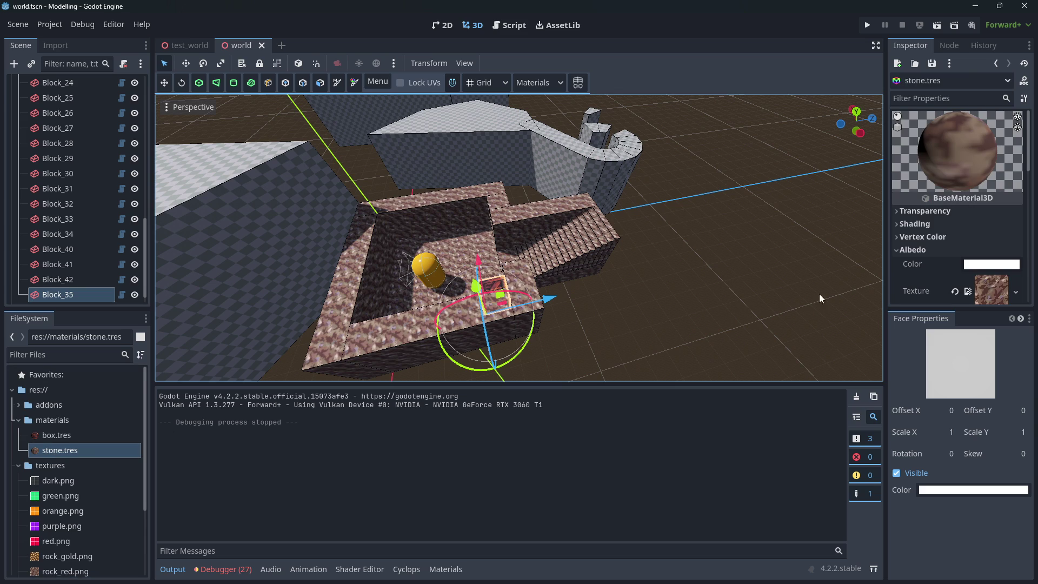
pyautogui.moveTo(953, 309); pyautogui.dragTo(952, 445)
# Look through the stone material's properties and albedo texture for the texture filtering setting
pyautogui.scroll(-3, 929, 276)
pyautogui.scroll(-2, 930, 330)
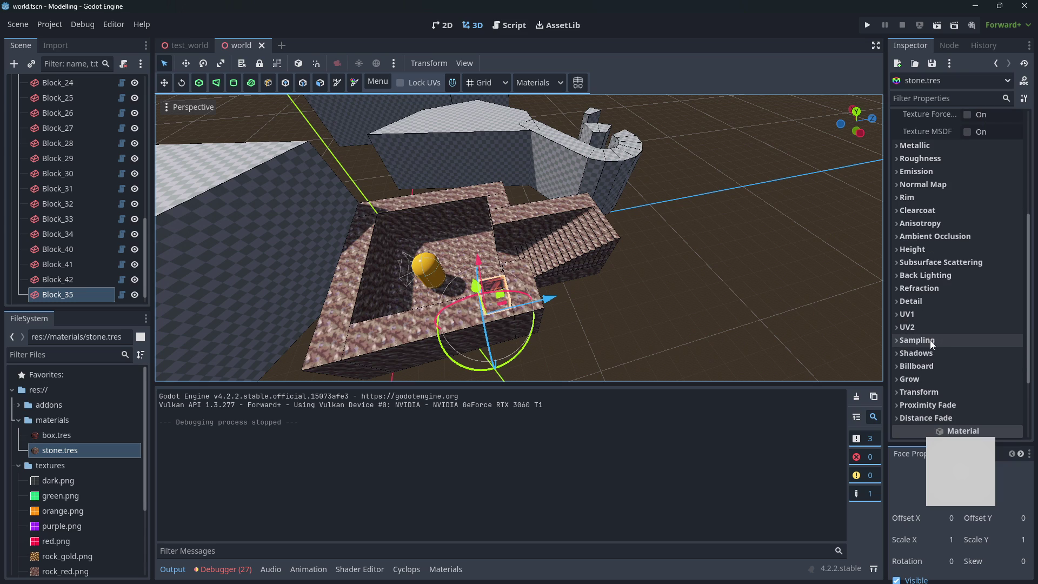
pyautogui.scroll(3, 927, 379)
pyautogui.scroll(2, 913, 273)
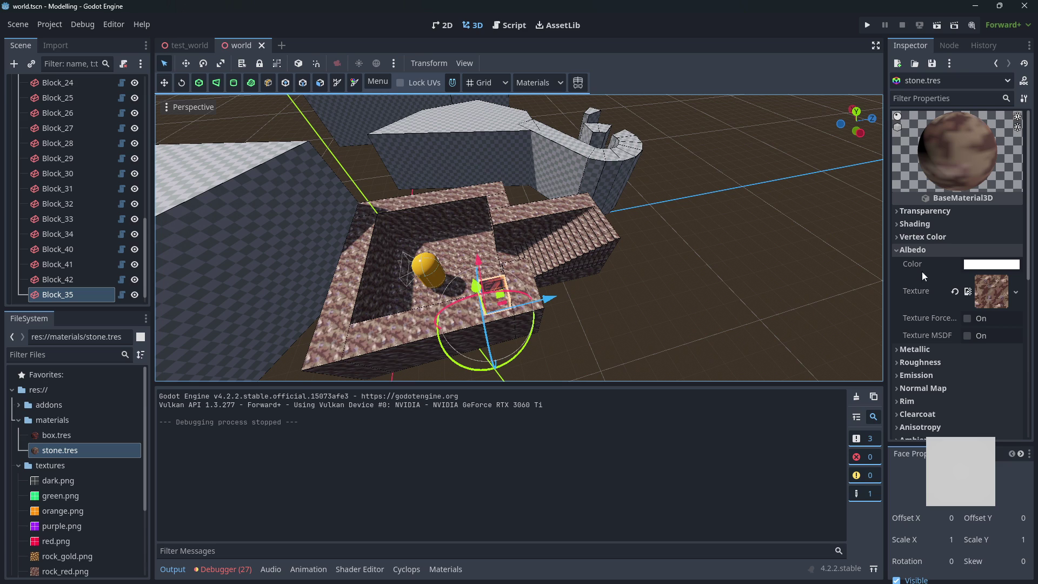
pyautogui.click(993, 293)
pyautogui.scroll(-2, 966, 301)
pyautogui.click(984, 172)
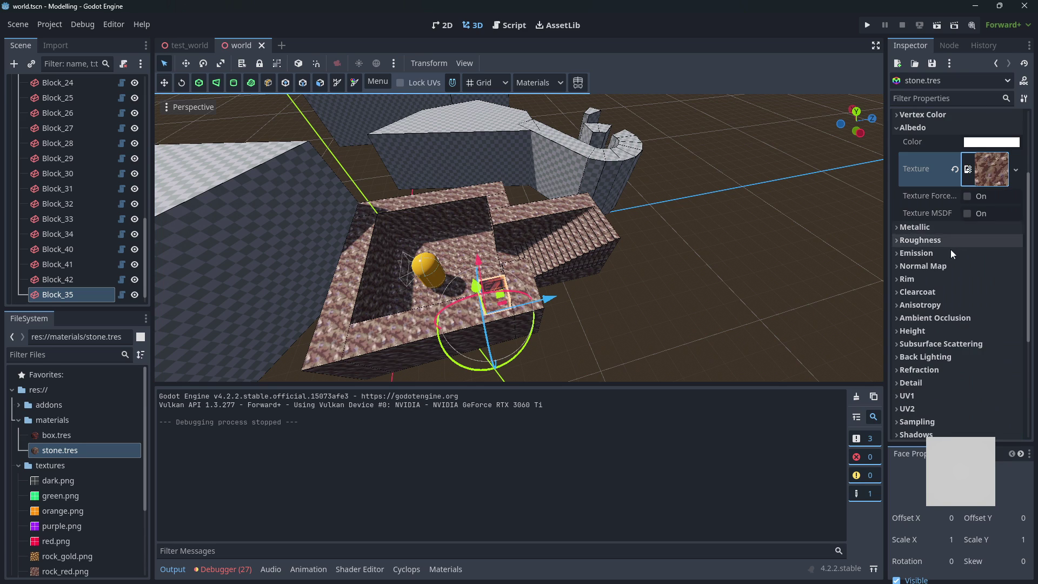
pyautogui.scroll(-5, 946, 260)
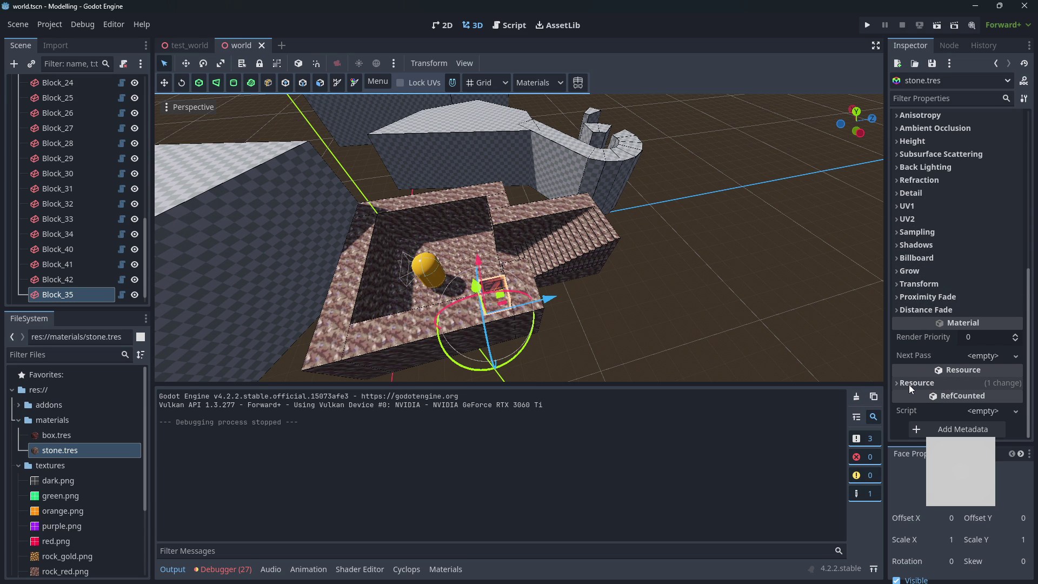
pyautogui.scroll(3, 930, 367)
pyautogui.scroll(8, 930, 367)
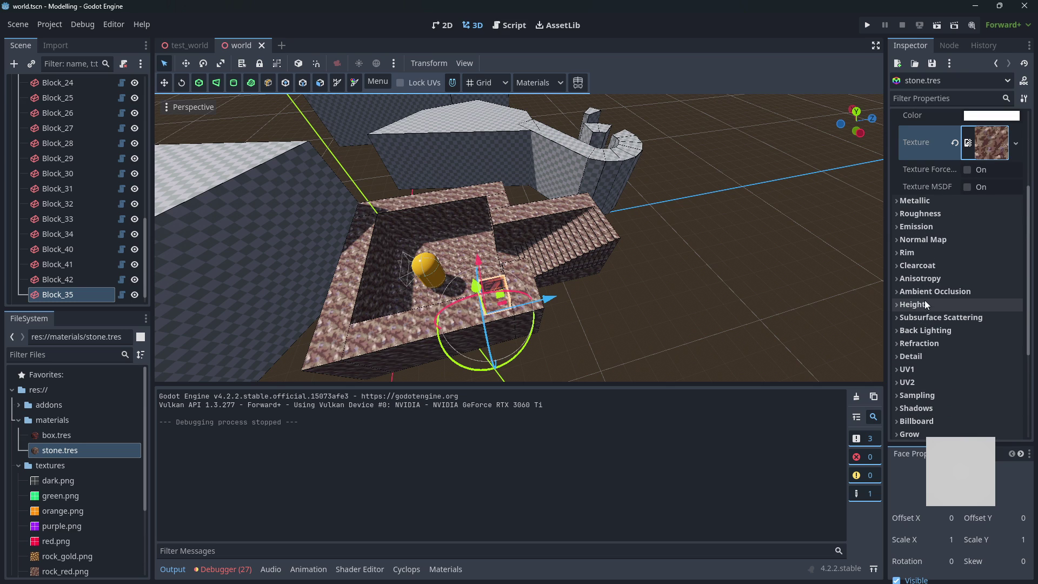
# Search the stone material's properties for "filt" and set its sampling filter to Nearest
pyautogui.click(950, 99)
pyautogui.write('filt')
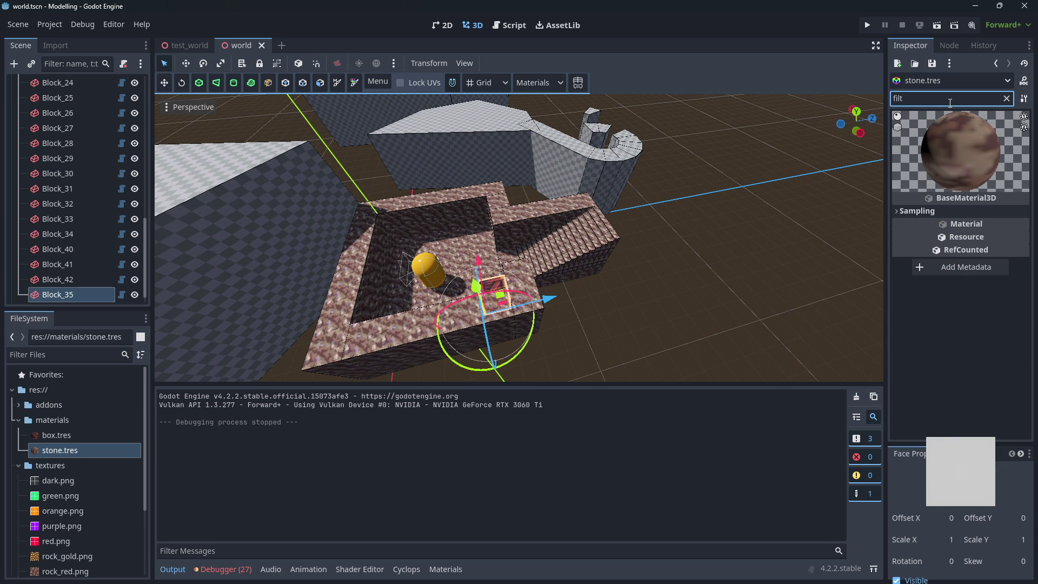
pyautogui.click(902, 212)
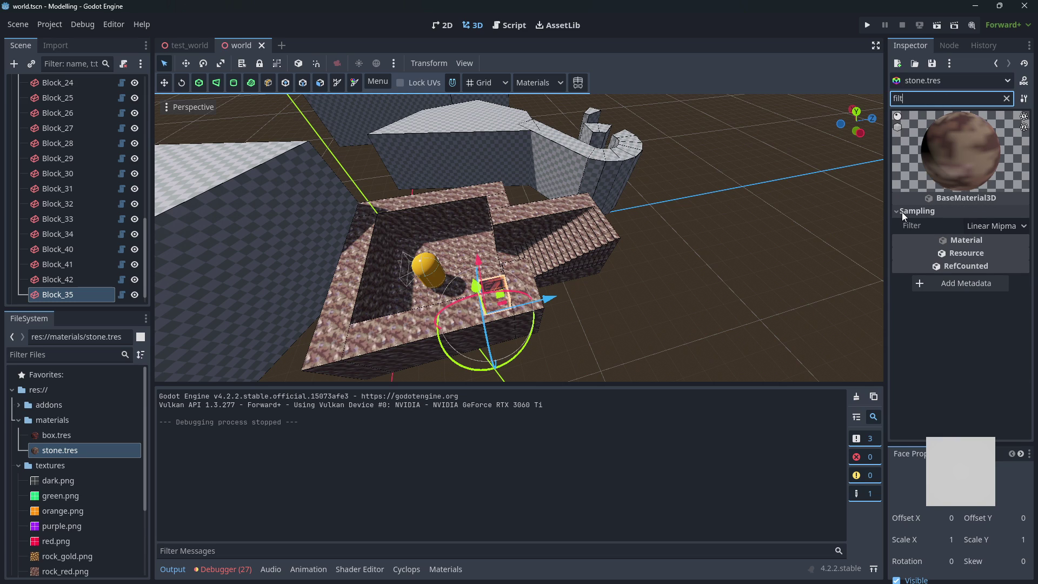
pyautogui.click(992, 225)
pyautogui.click(932, 243)
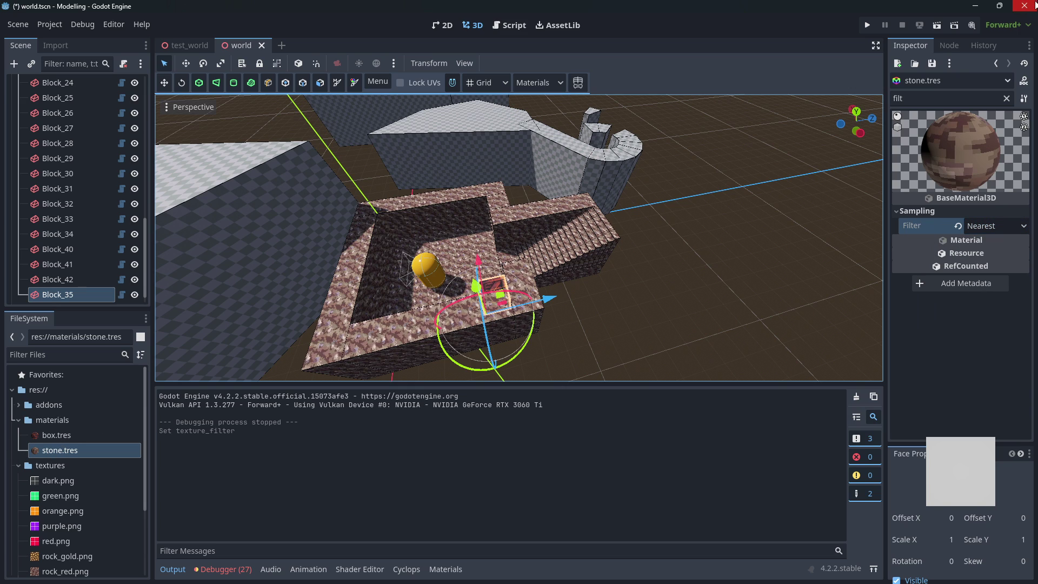
# Open box.tres from the materials folder and set its sampling filter to Nearest
pyautogui.click(56, 433)
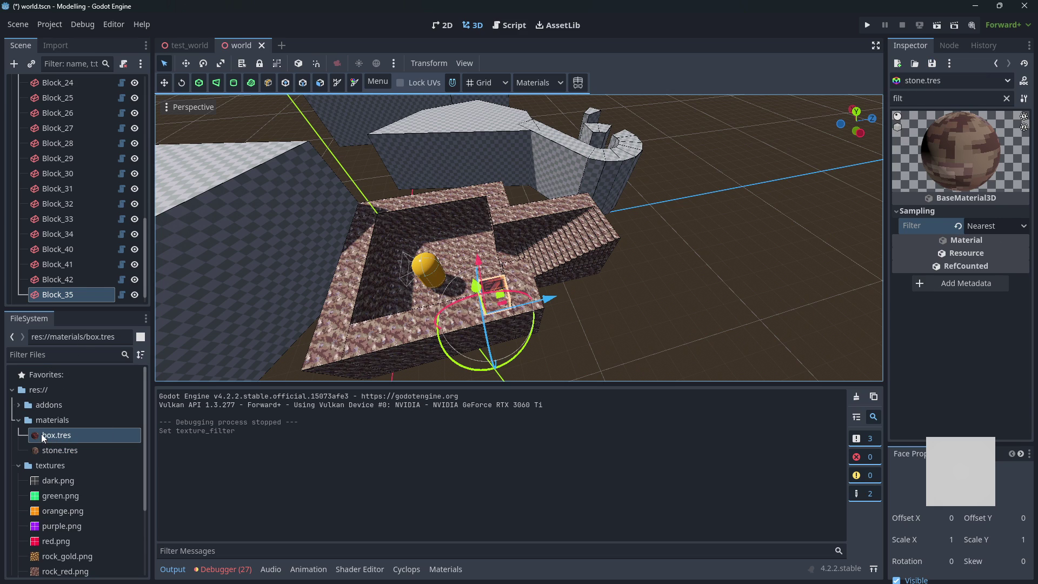
pyautogui.click(41, 434)
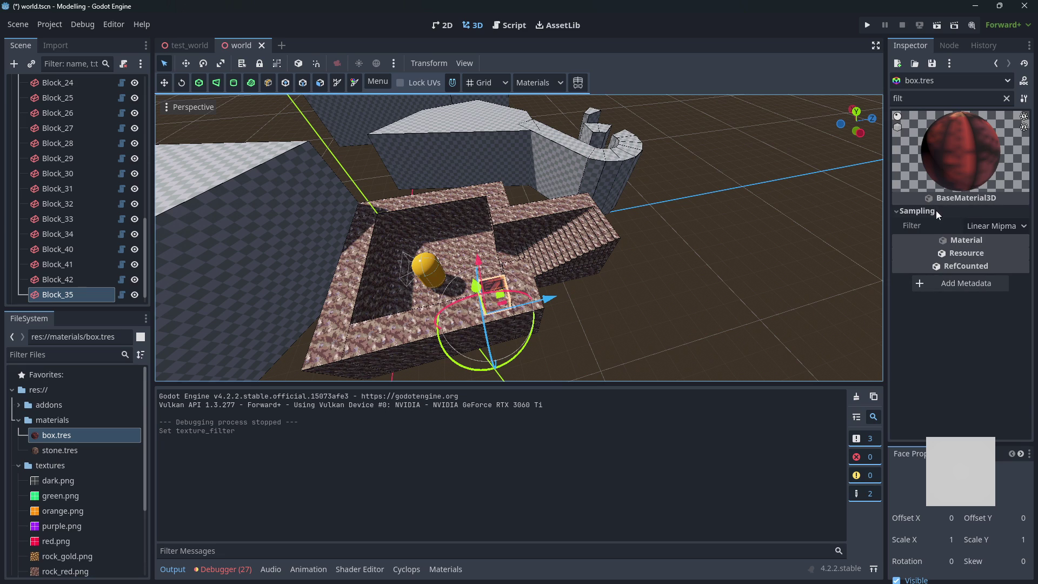
pyautogui.click(988, 232)
pyautogui.click(949, 257)
pyautogui.click(985, 232)
pyautogui.click(944, 242)
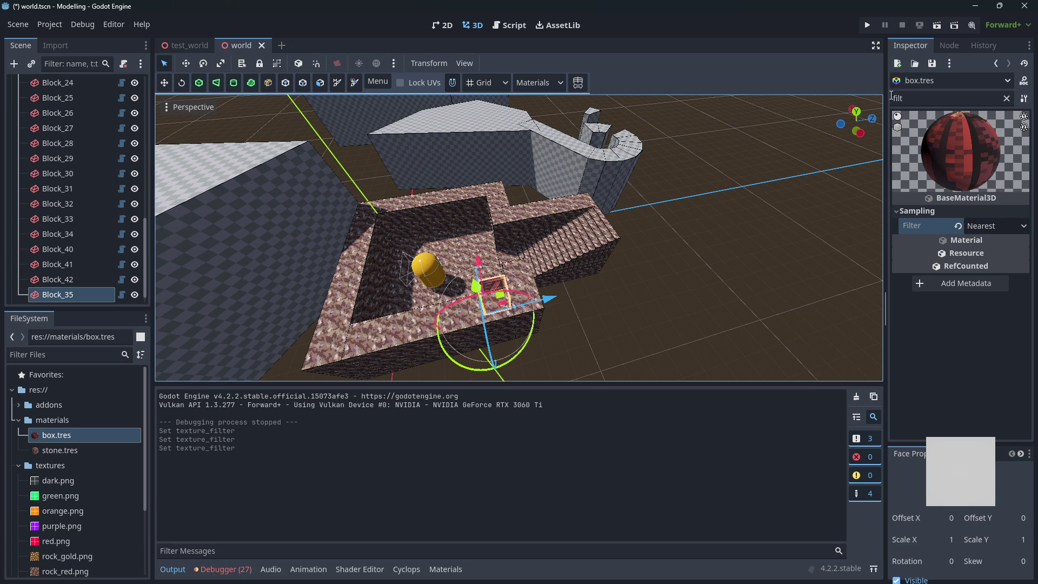
# Run the current scene and walk around the crate to inspect how the box and stone textures look with nearest filtering
pyautogui.click(937, 26)
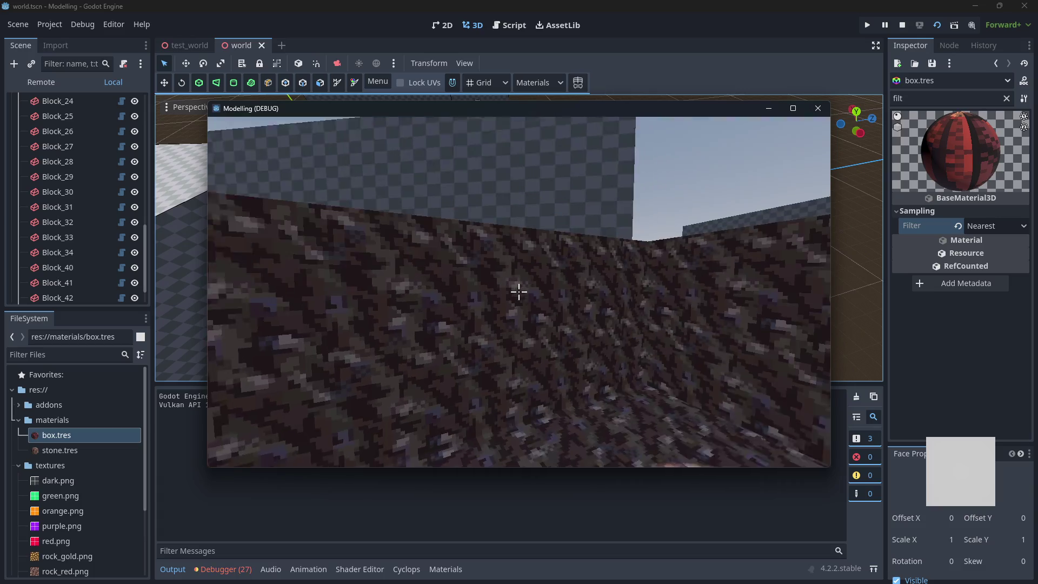
pyautogui.press('w')
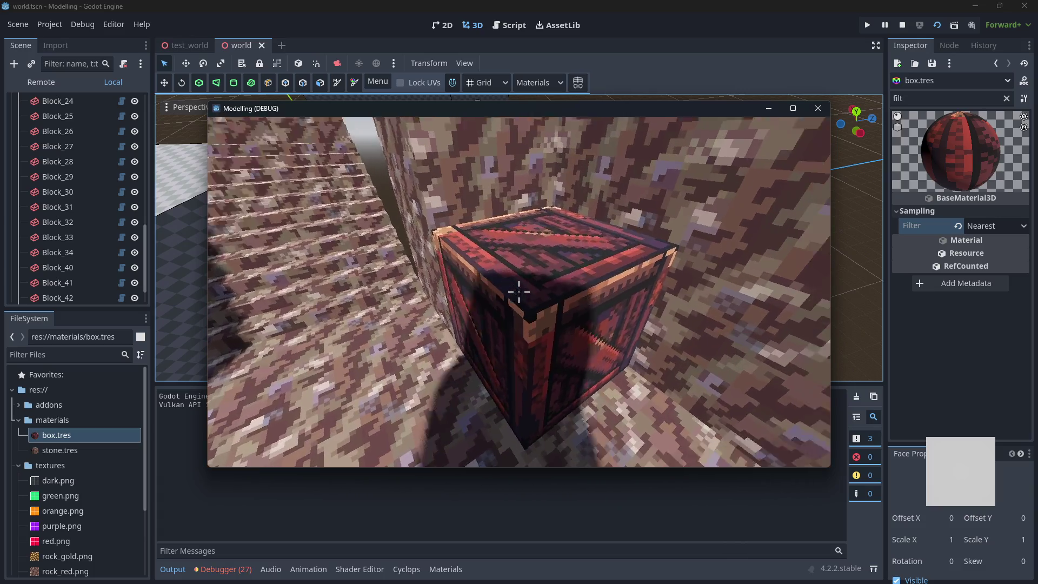
pyautogui.press('d')
pyautogui.press('a')
pyautogui.press('d')
pyautogui.press('a')
pyautogui.press('d')
pyautogui.press('a')
pyautogui.press('d')
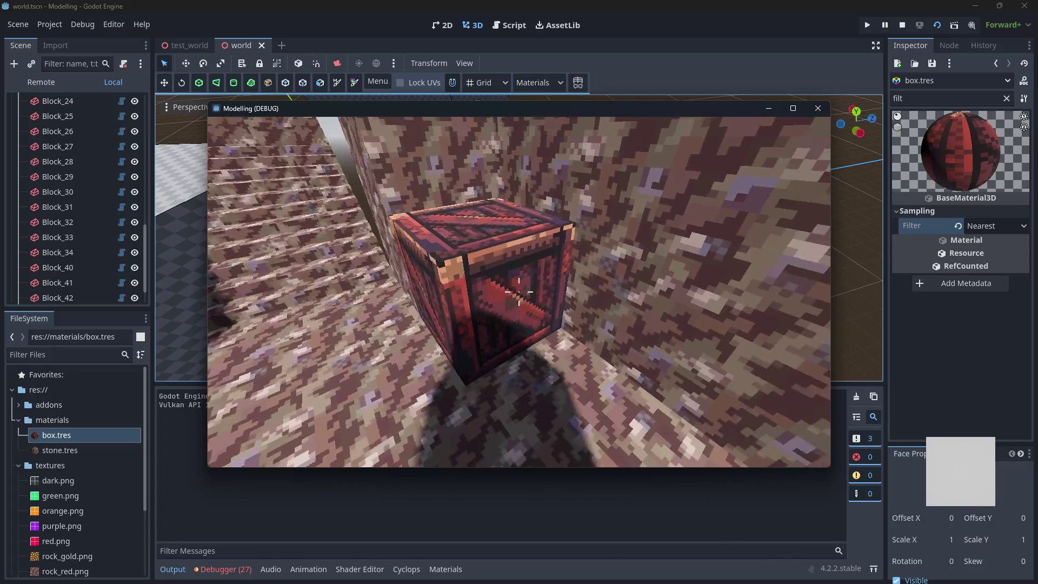
pyautogui.press('a')
pyautogui.press('d')
pyautogui.press('a')
pyautogui.press('w')
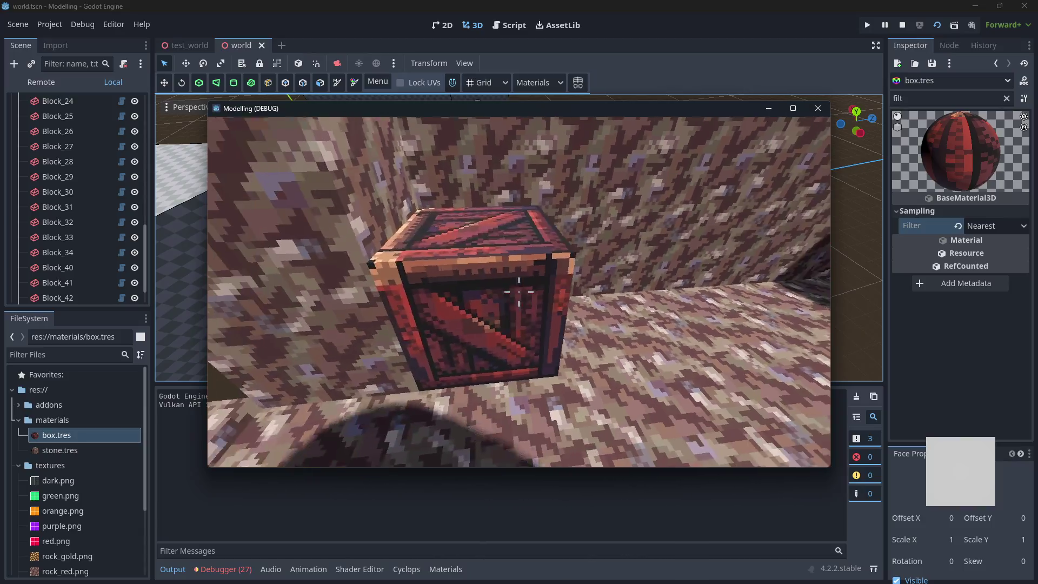
pyautogui.press('d')
pyautogui.press('a')
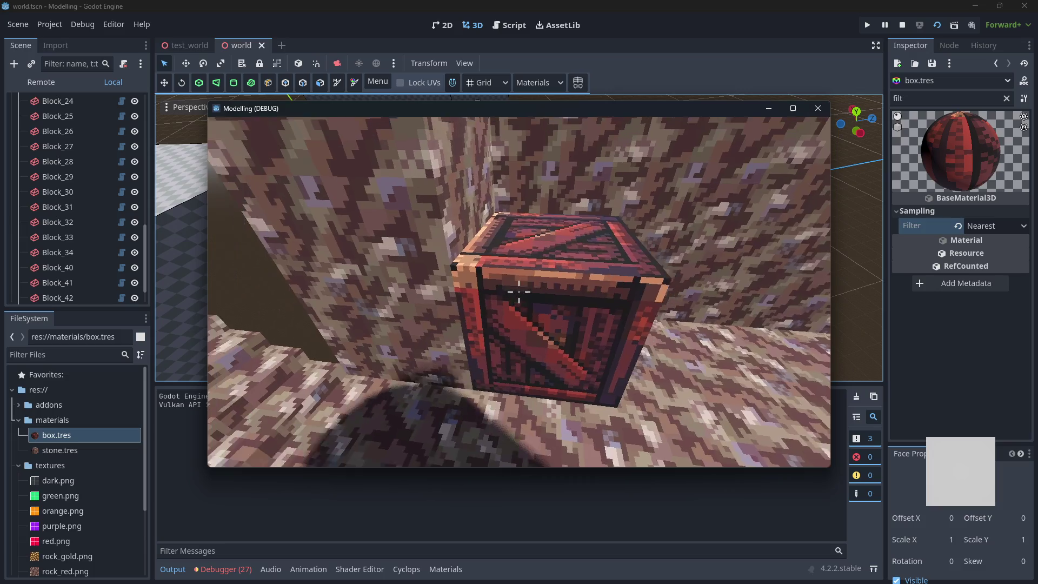
pyautogui.press('d')
pyautogui.press('a')
# Climb the stone stairs in the running game and cross onto the curved raised walkway
pyautogui.press('w')
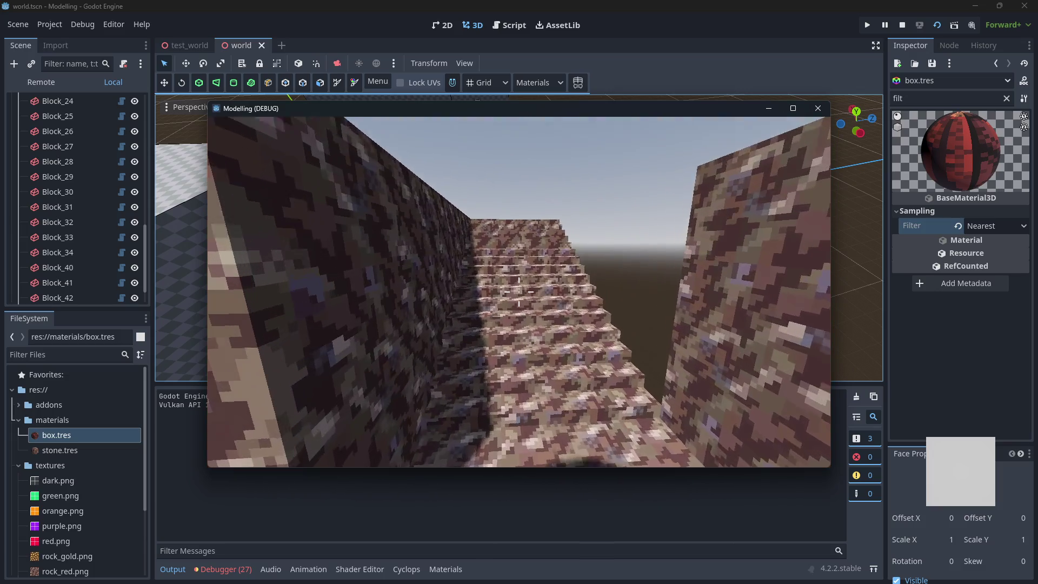
pyautogui.press('w')
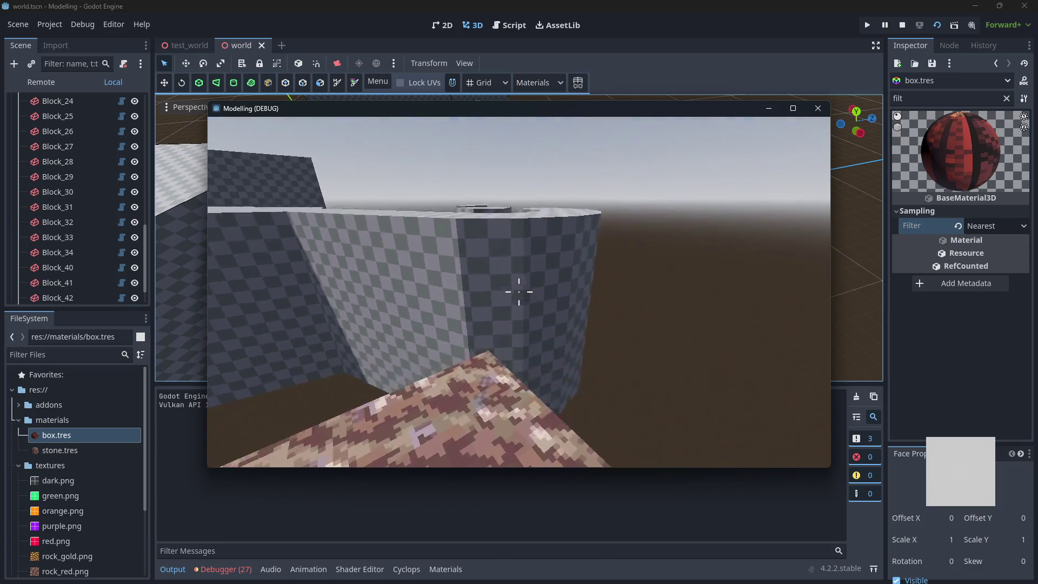
pyautogui.press('w')
pyautogui.press('Left')
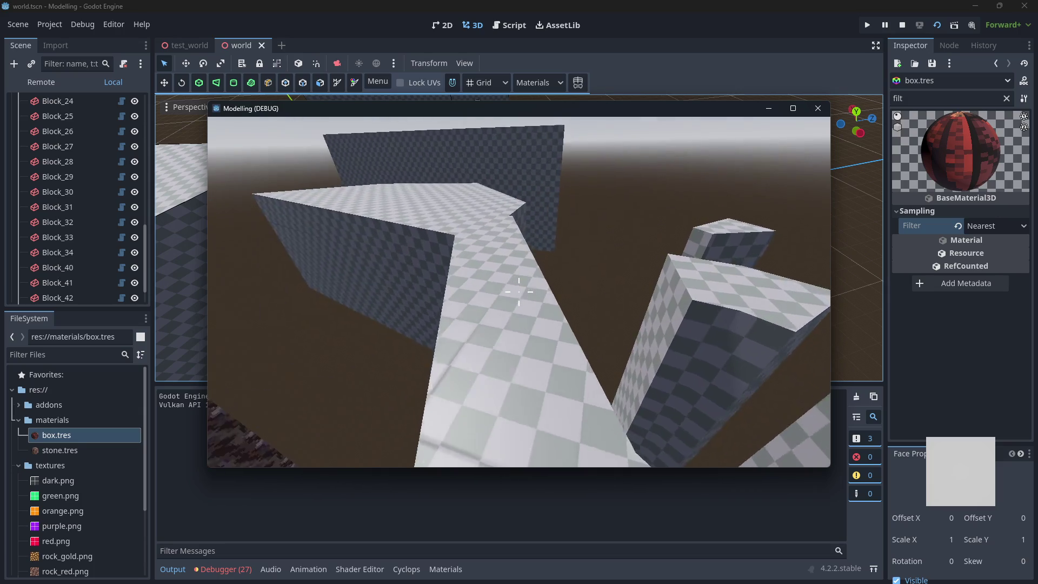
# Walk the curved raised walkway in the running game and descend the stone stairs to the crate in the stone room
pyautogui.press('w')
pyautogui.press('d')
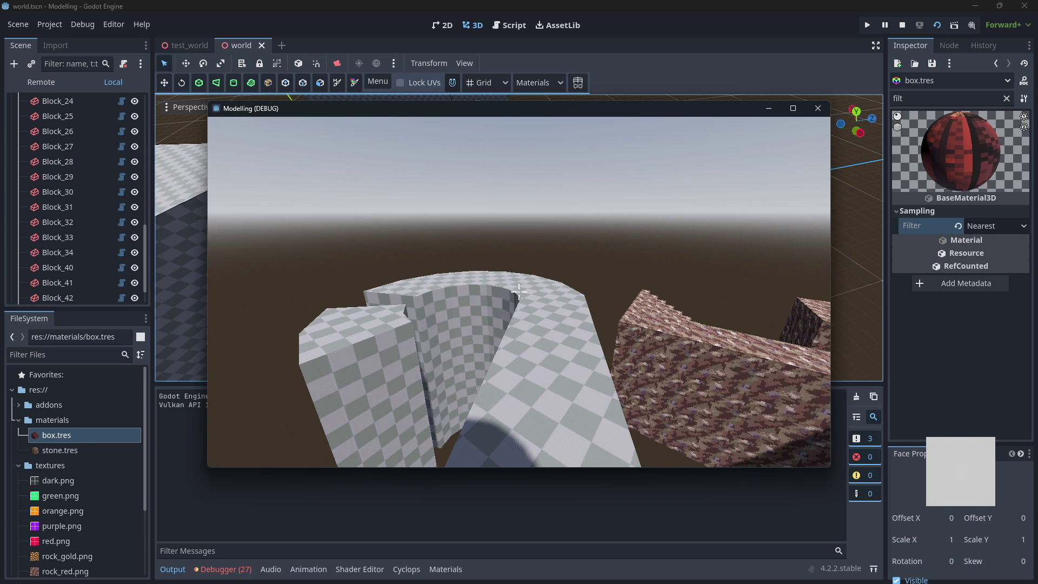
pyautogui.press('w')
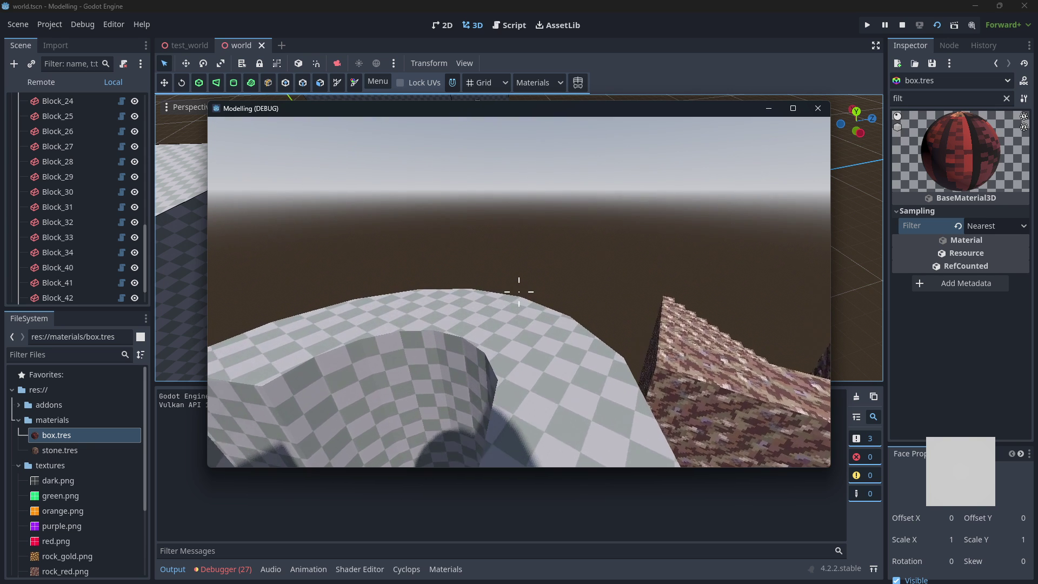
pyautogui.press('w')
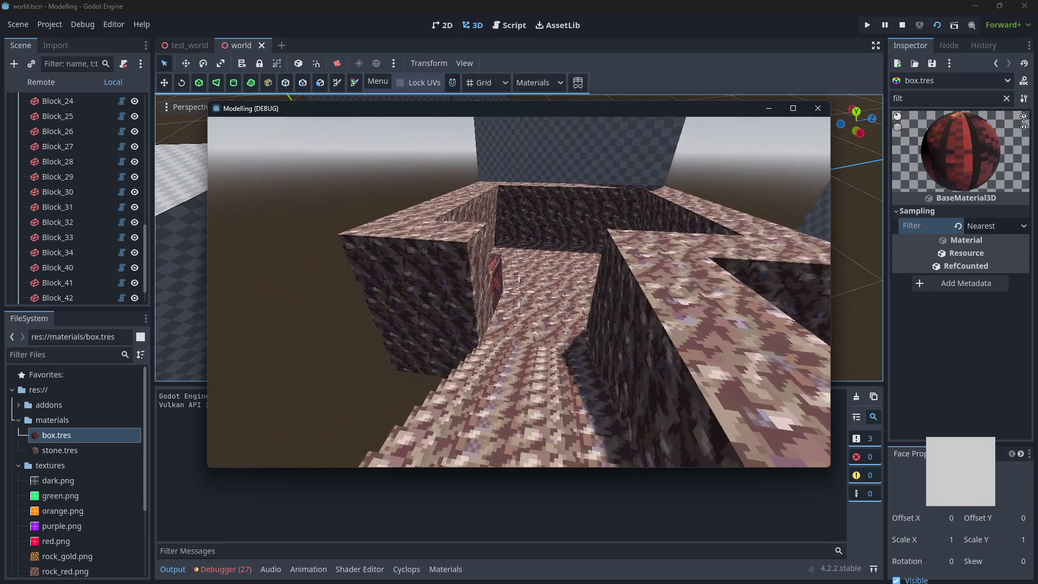
pyautogui.press('w')
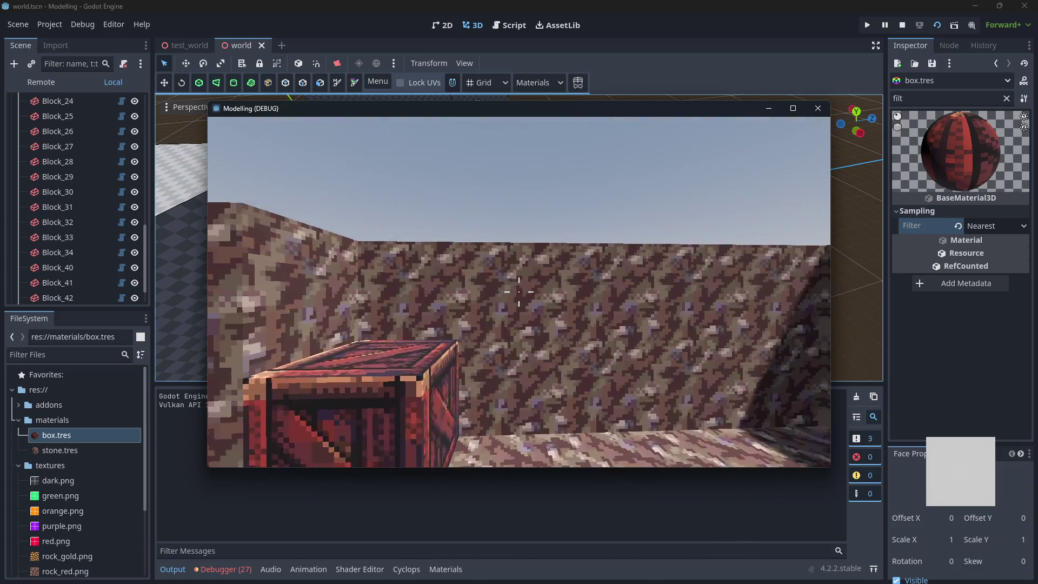
# Climb the stone stairs from the room and walk along the tops of the stone walls to inspect the level
pyautogui.press('w')
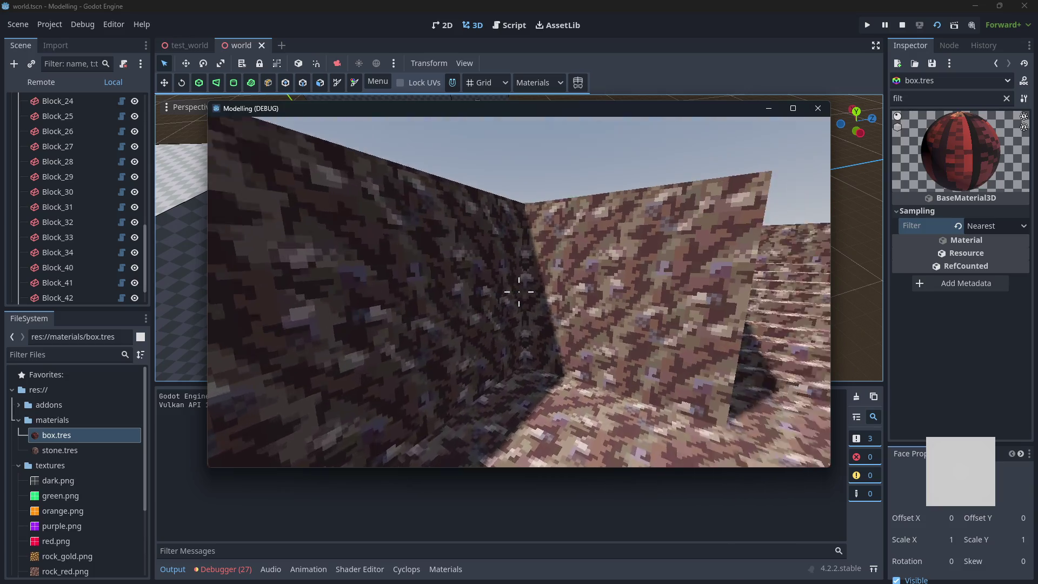
pyautogui.press('w')
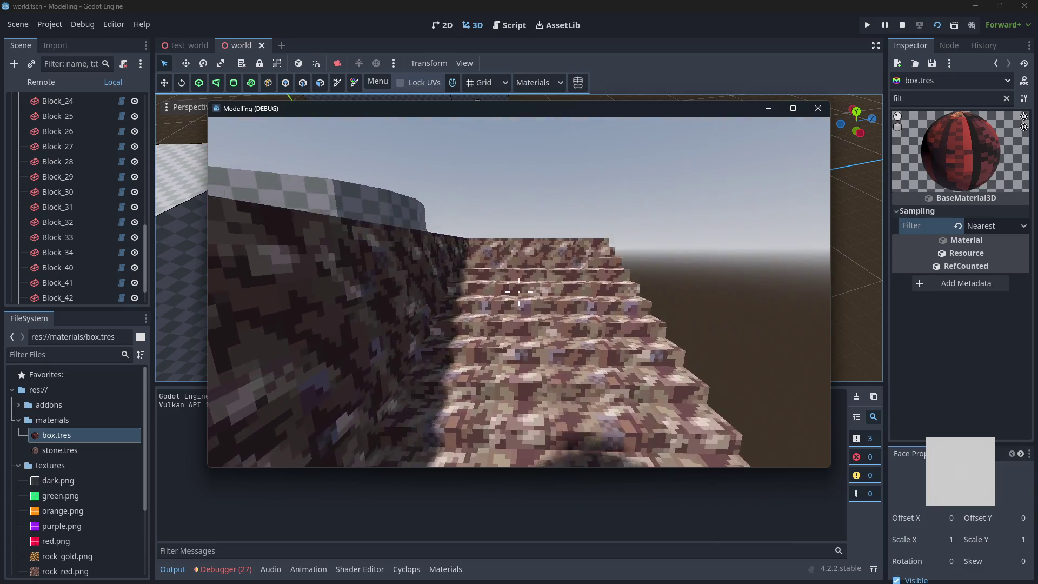
pyautogui.press('w')
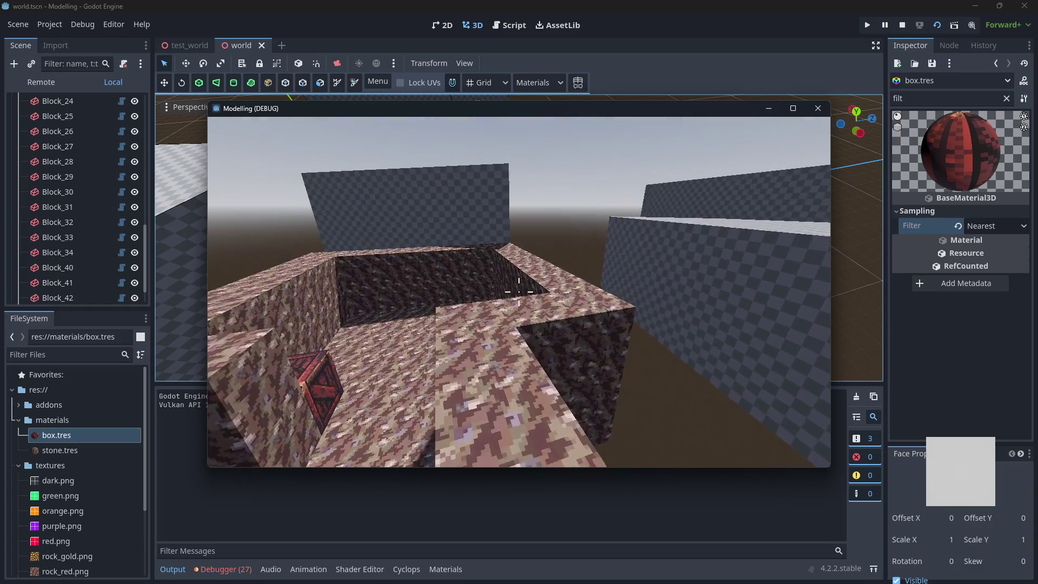
pyautogui.press('w')
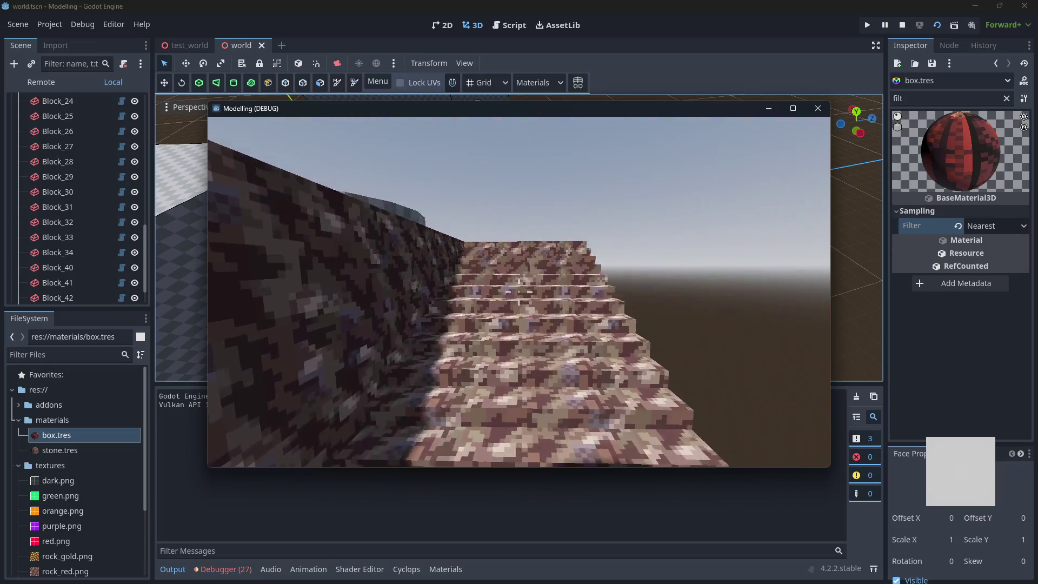
pyautogui.press('space')
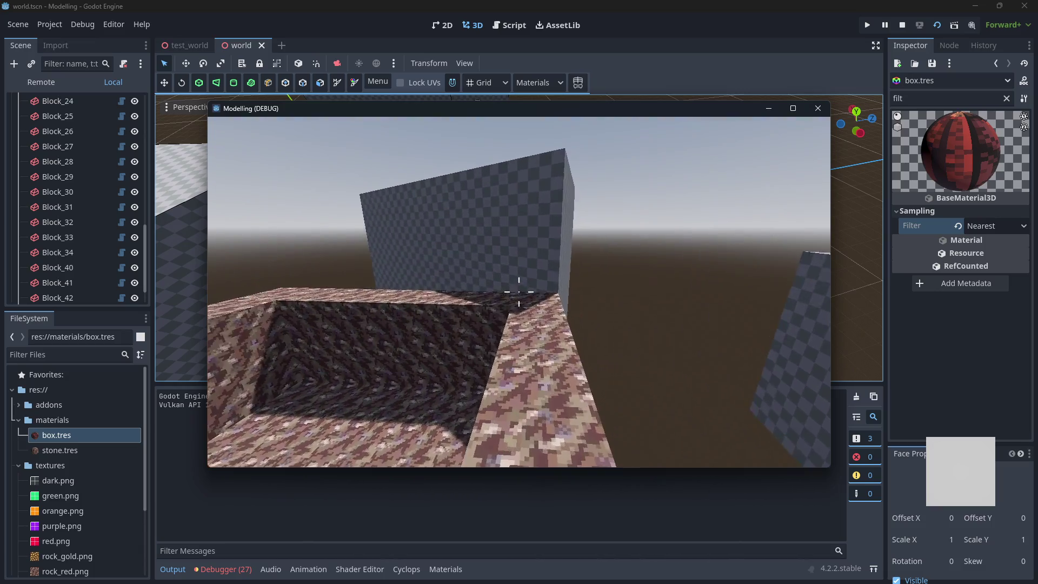
pyautogui.press('w')
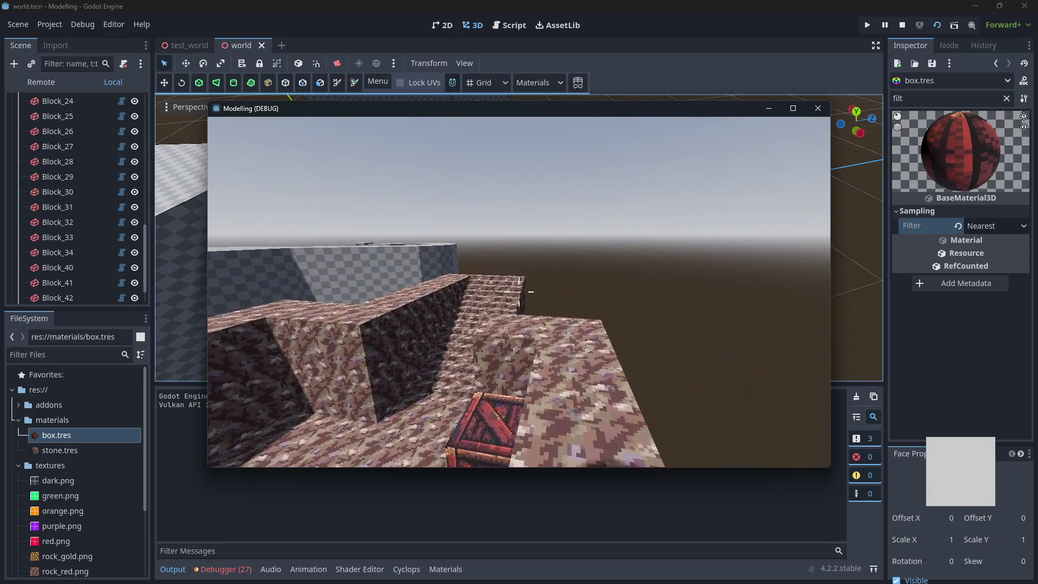
pyautogui.press('w')
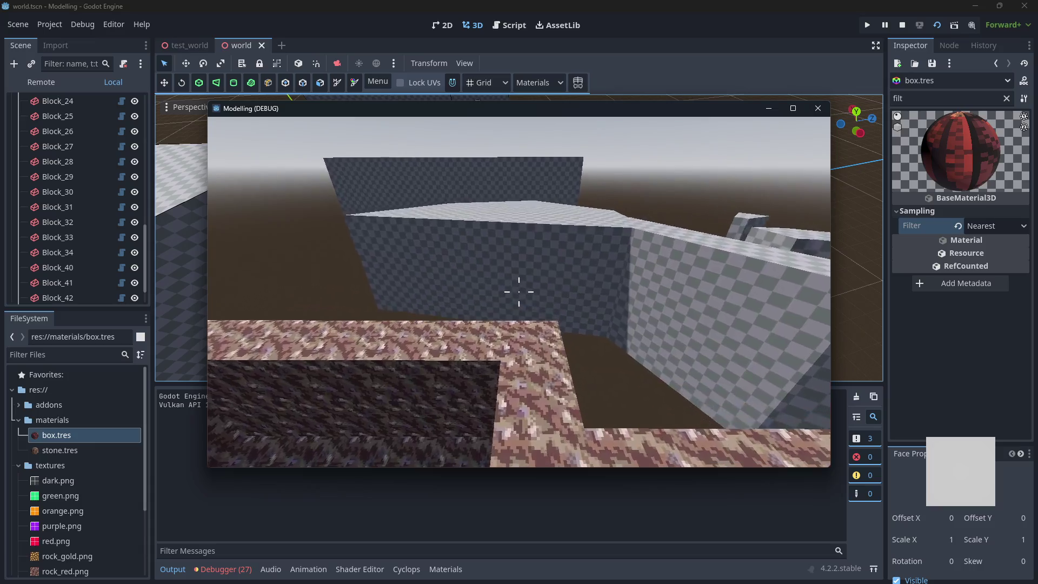
# Go back down the stone stairs to view the crate room once more, and stop the running game
pyautogui.press('w')
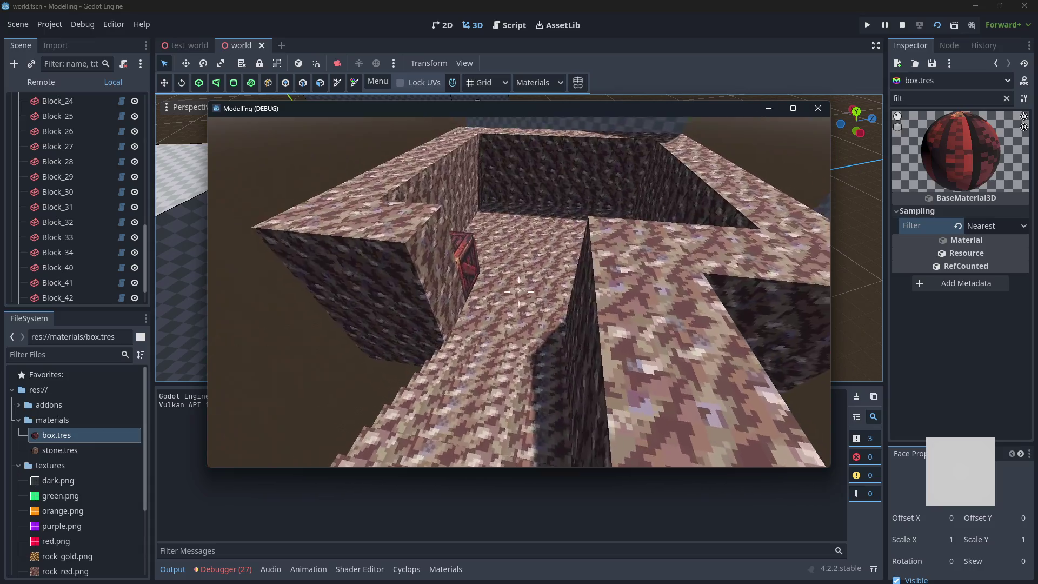
pyautogui.press('w')
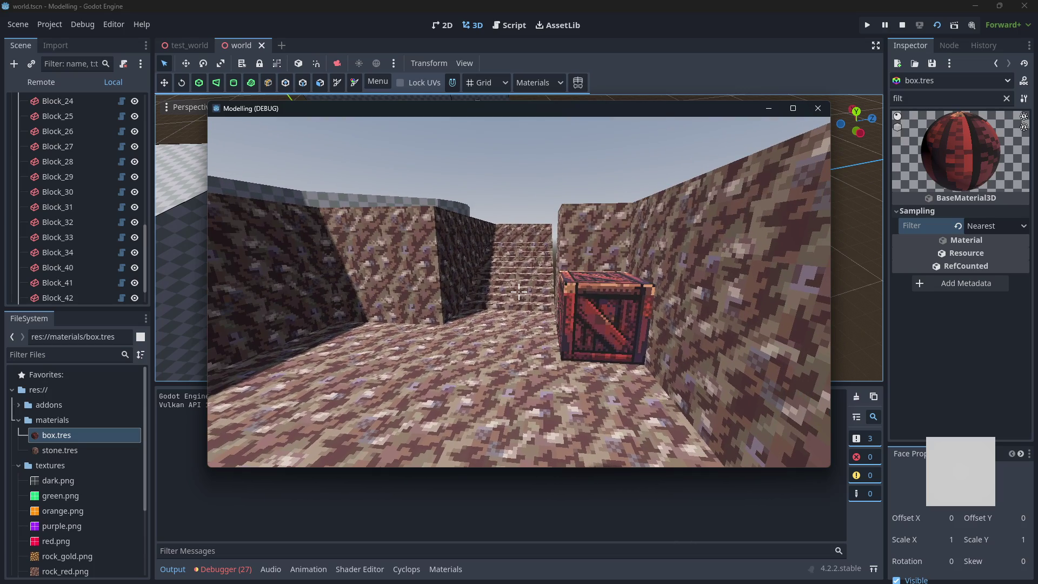
pyautogui.press('F8')
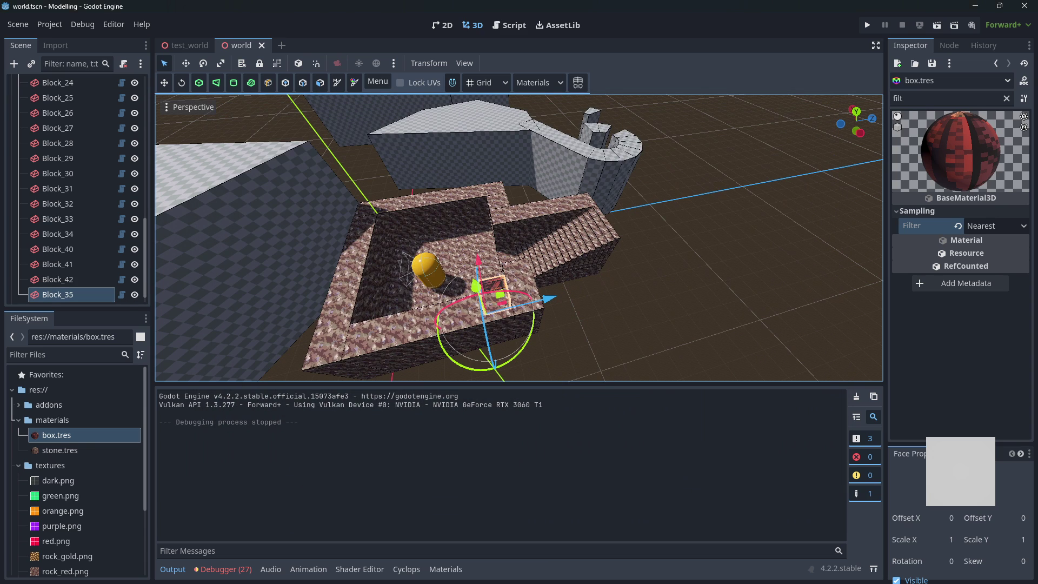